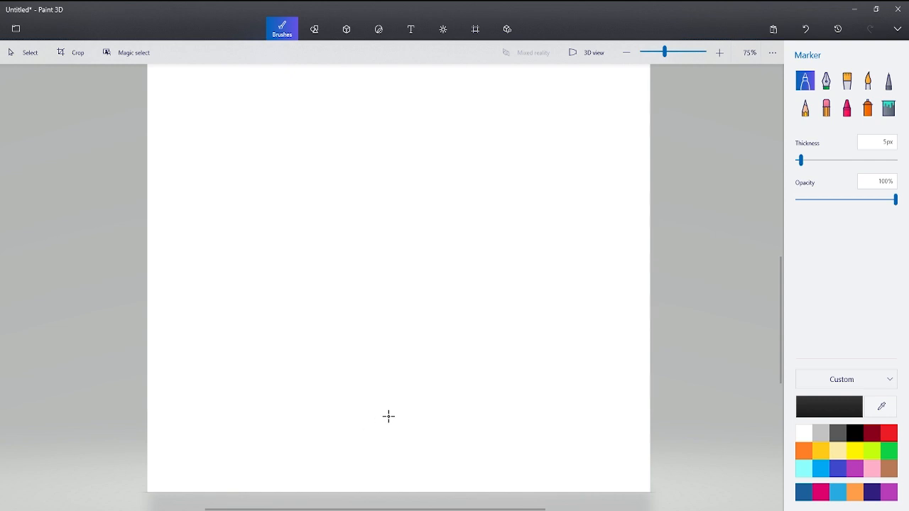
- Draw a vertical 10 px black straight line in the lower middle of the canvas as the left leg
scroll(341, 453, "up", 2, "ctrl")
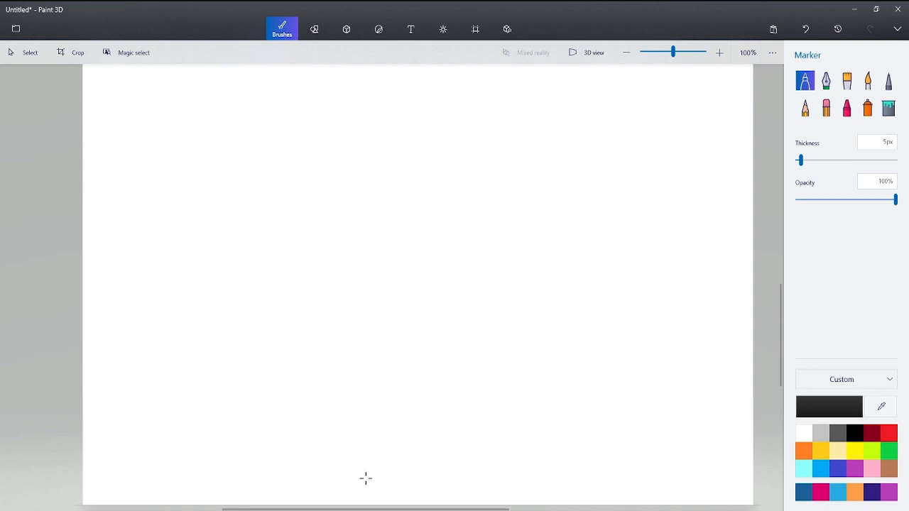
scroll(363, 503, "up", 1)
scroll(377, 446, "down", 1)
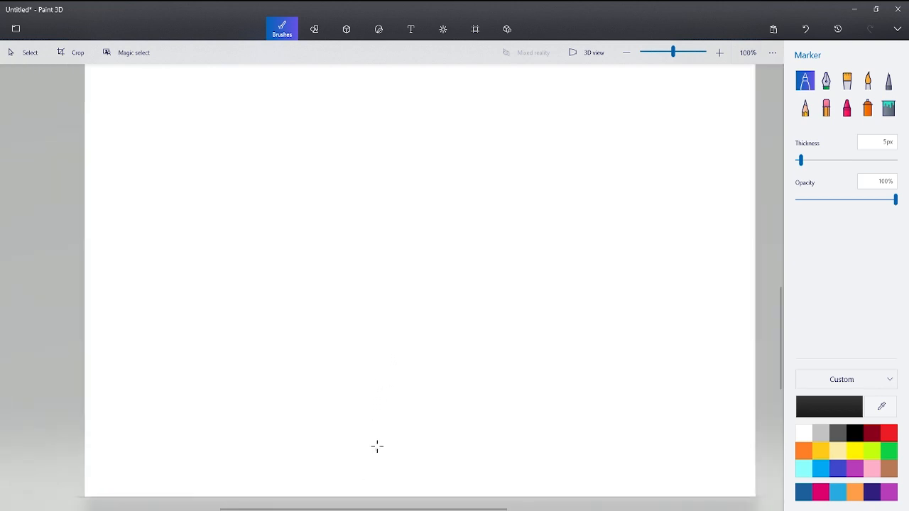
left_click(315, 32)
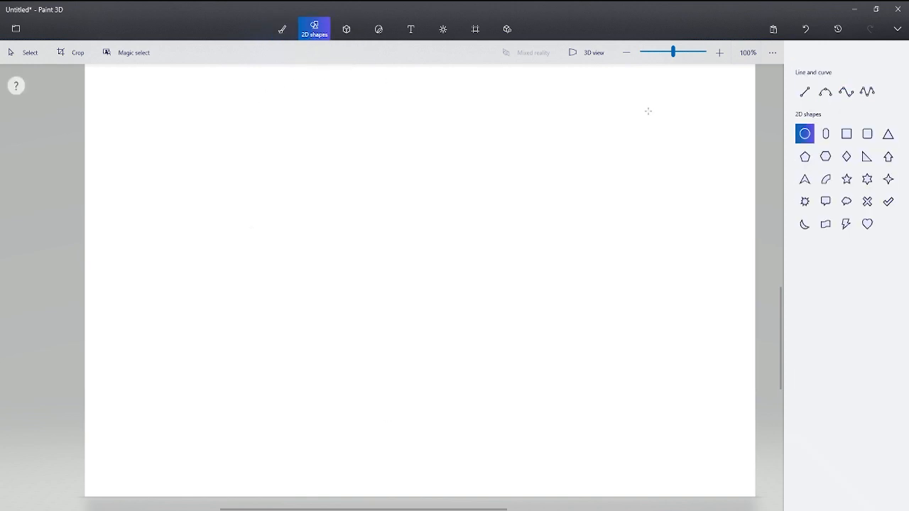
left_click(805, 92)
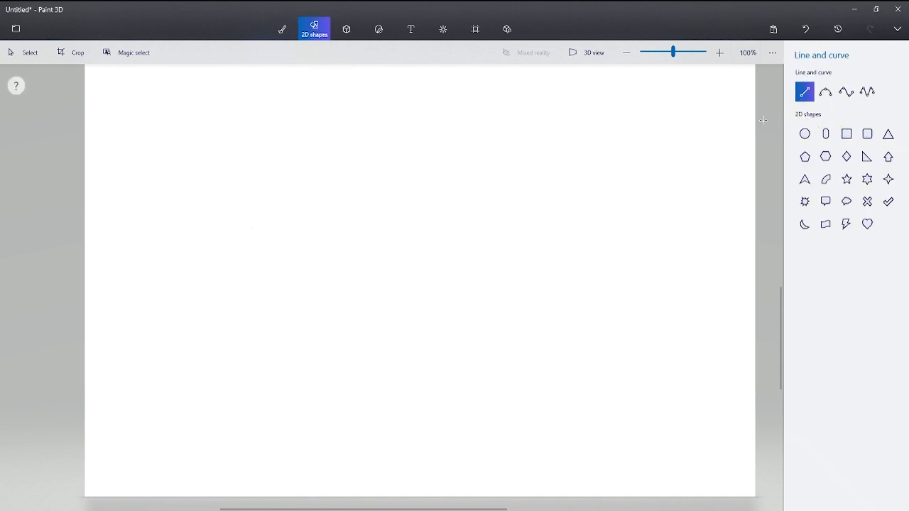
mouse_move(356, 329)
left_mouse_down()
mouse_move(377, 237)
mouse_move(369, 232)
mouse_move(333, 282)
mouse_move(374, 367)
mouse_move(406, 330)
left_mouse_up()
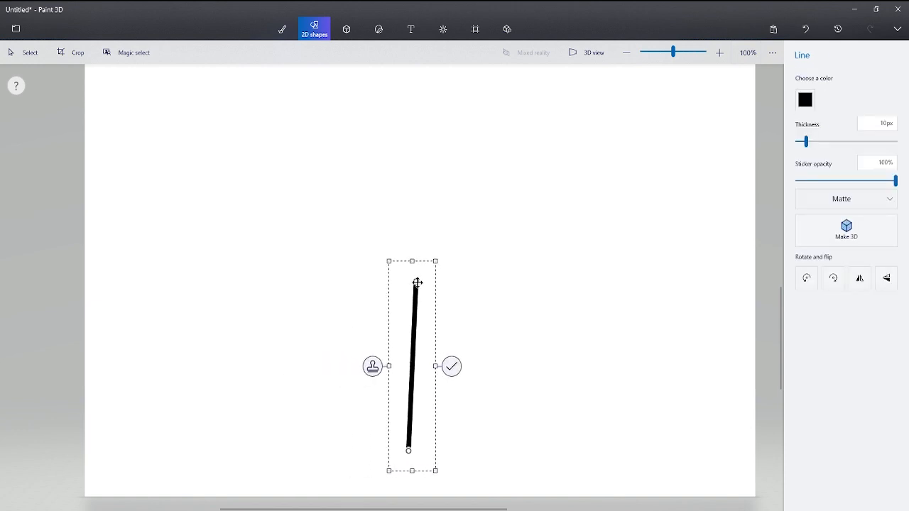
left_click_drag(418, 282, 406, 288)
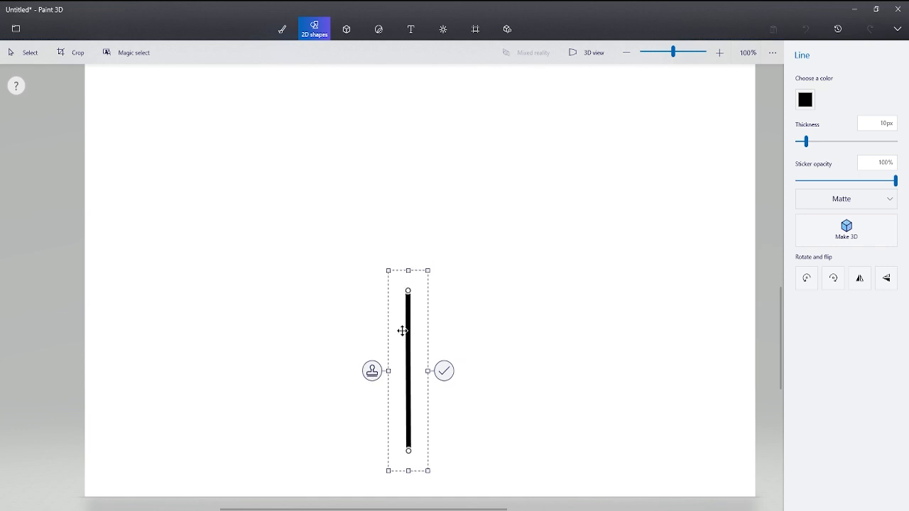
left_click_drag(402, 331, 397, 320)
left_click(544, 294)
- Draw a second vertical 10 px black line of similar length to the right of the first as the right leg
left_click(805, 92)
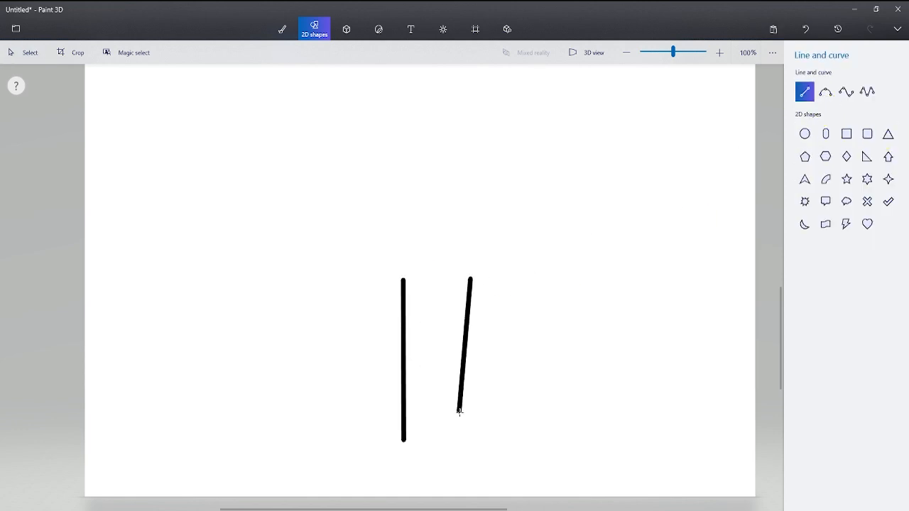
left_click_drag(459, 410, 467, 436)
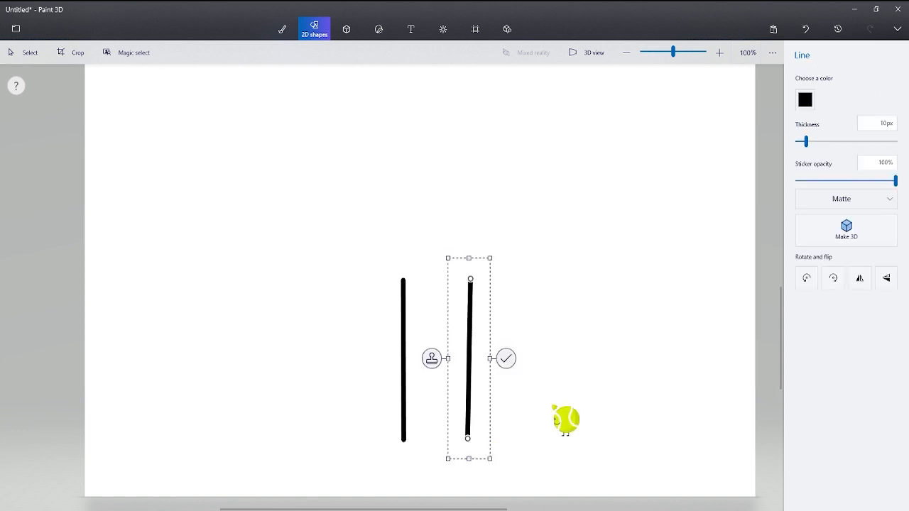
left_click(564, 416)
- Draw the right foot at the base of the right leg with an upward-arching 3-point curve closed by a straight line underneath
left_click(826, 91)
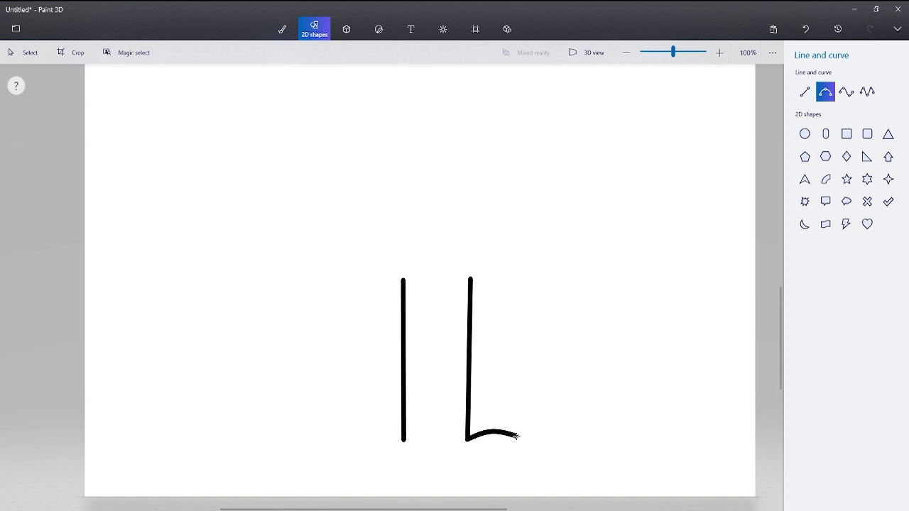
left_click_drag(516, 436, 516, 436)
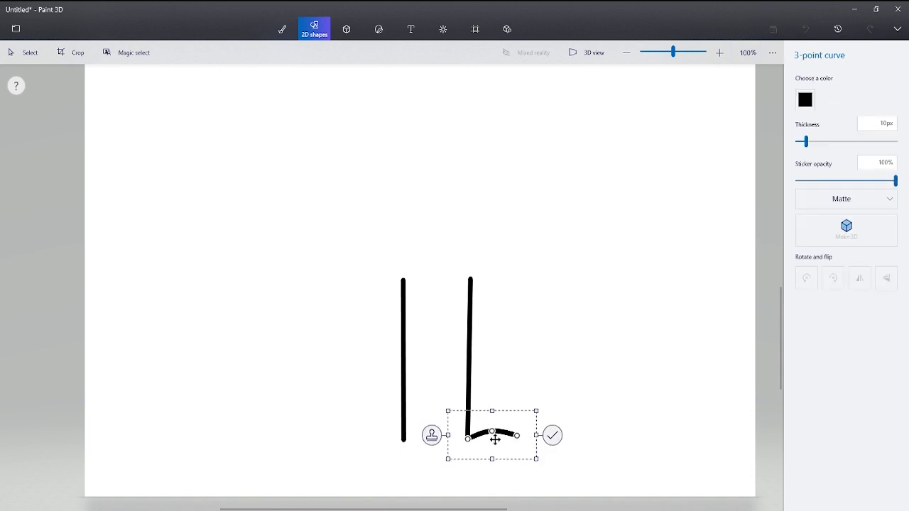
left_click(552, 435)
left_click(804, 91)
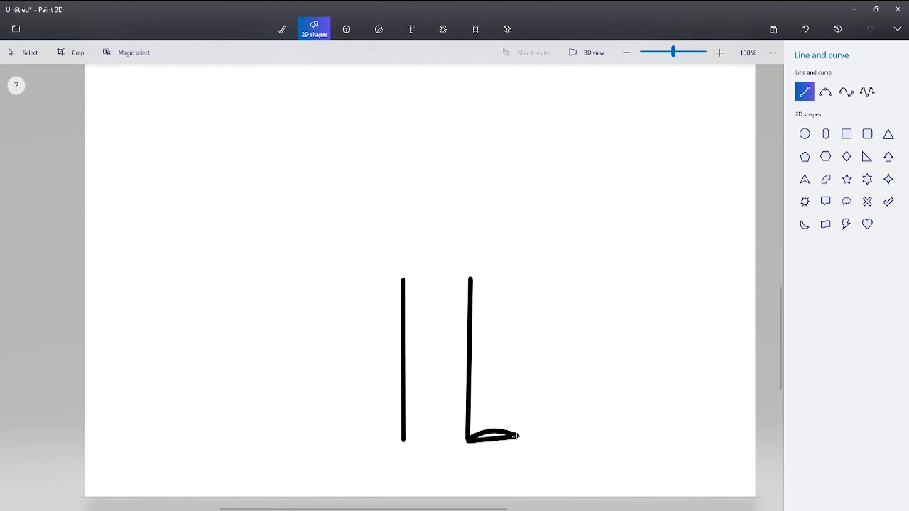
left_click_drag(516, 436, 517, 436)
left_click(608, 430)
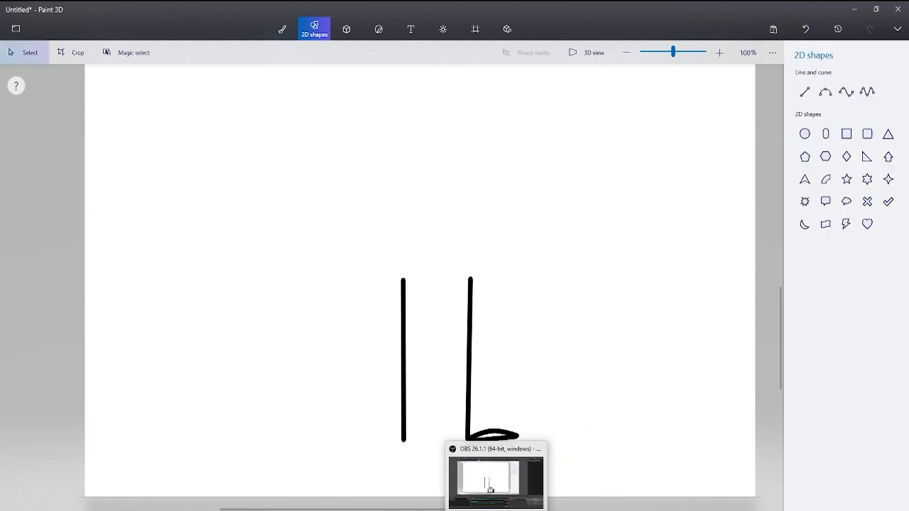
- Draw a matching left foot pointing outward from the left leg's base, using an upward-arching 3-point curve closed by a straight line
left_click(806, 135)
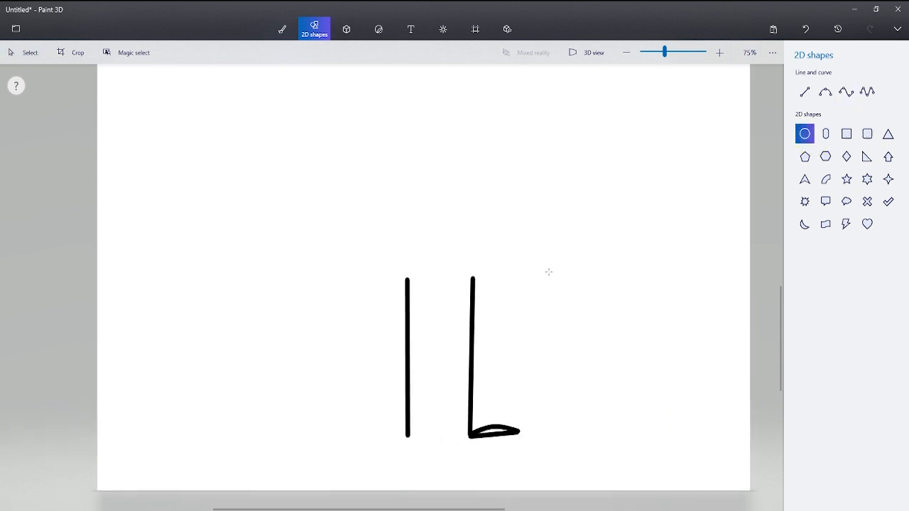
scroll(548, 270, "down", 2)
left_click(825, 92)
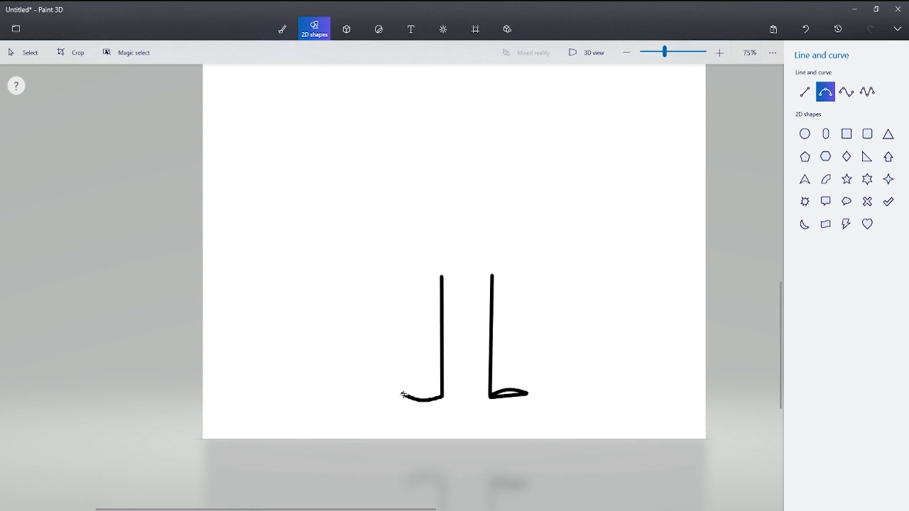
mouse_move(404, 394)
left_mouse_down()
mouse_move(422, 393)
mouse_move(403, 397)
left_mouse_up()
left_click(606, 294)
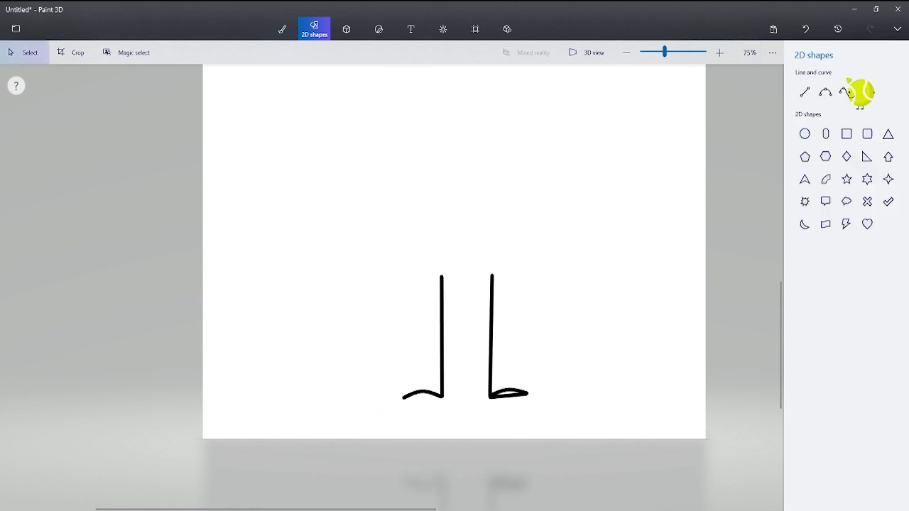
left_click(826, 98)
left_click(804, 96)
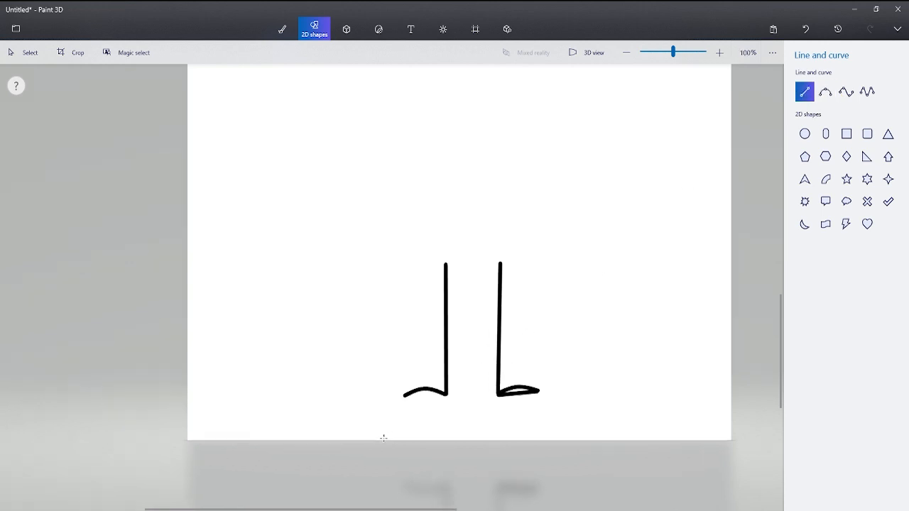
scroll(421, 374, "up", 5)
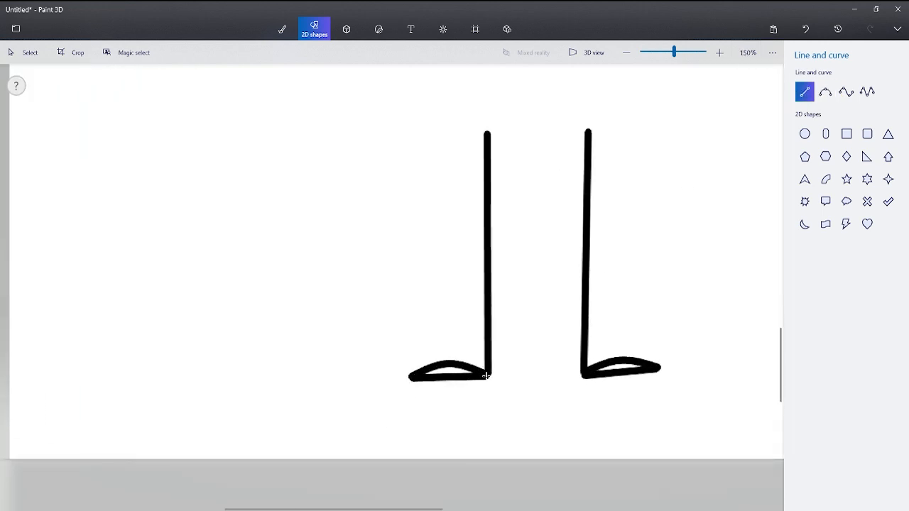
- Draw a 10 px black ground line across the full canvas width and position it directly beneath both feet
scroll(643, 319, "down", 5)
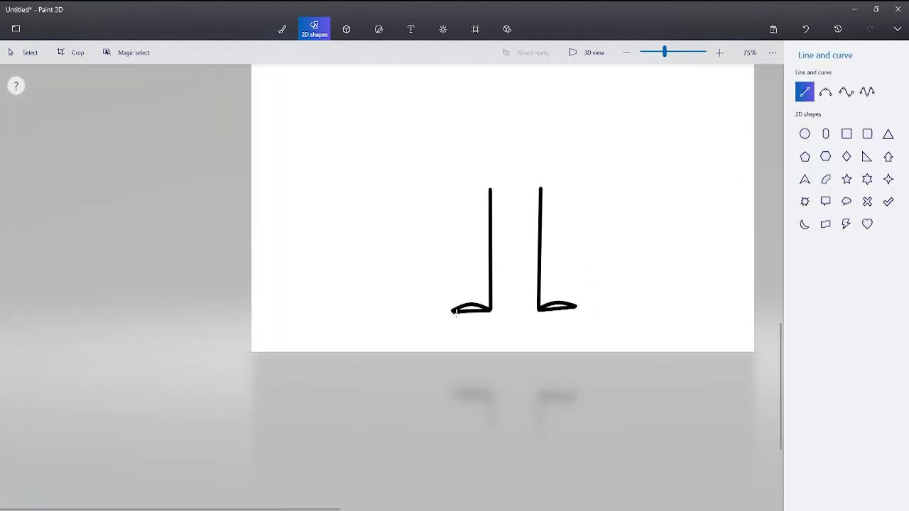
mouse_move(223, 315)
left_mouse_down()
mouse_move(421, 326)
mouse_move(513, 316)
mouse_move(792, 315)
left_mouse_up()
left_click_drag(478, 318, 479, 314)
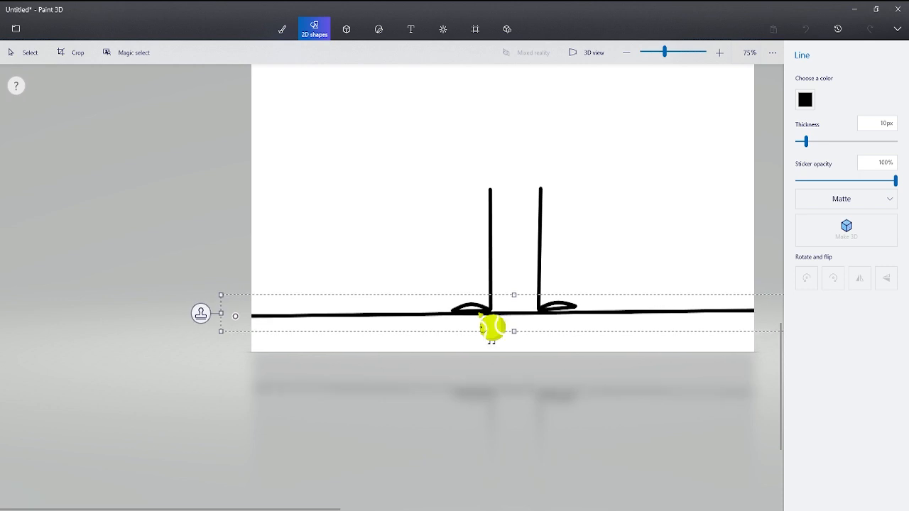
left_click(618, 272)
- Select the right foot area and rotate it slightly clockwise so the foot lies flat along the ground line
scroll(539, 309, "up", 5)
mouse_move(477, 270)
left_mouse_down()
mouse_move(617, 295)
mouse_move(658, 315)
left_mouse_up()
left_click_drag(569, 253, 576, 253)
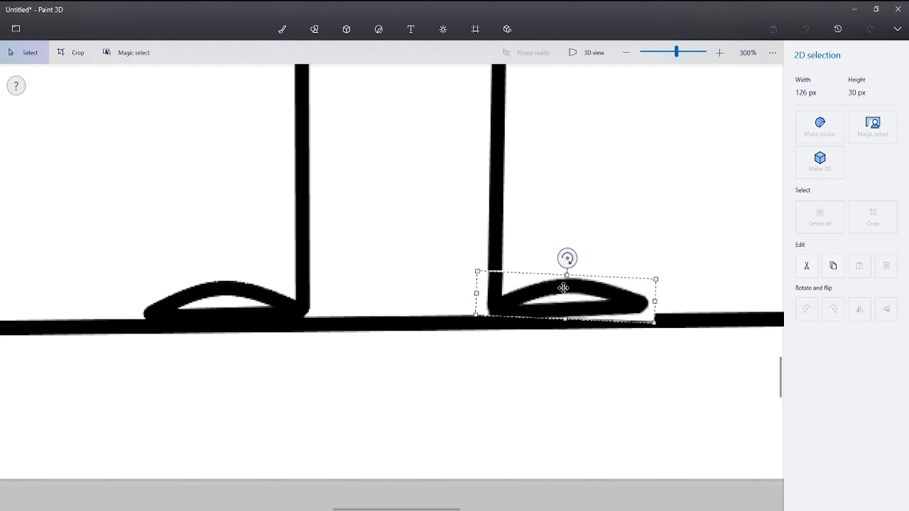
left_click(668, 214)
scroll(647, 219, "down", 1)
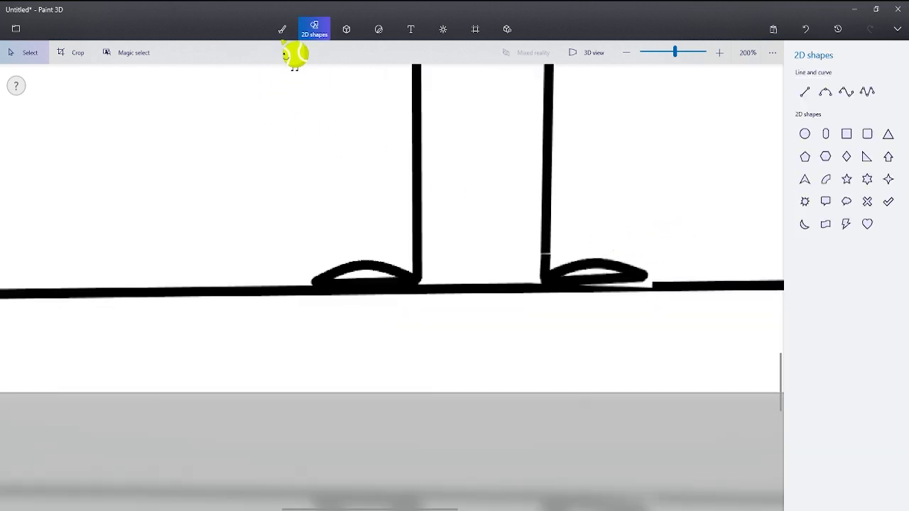
- Patch the white gap in the ground line beneath the right foot with the black 5 px Marker
left_click(283, 31)
scroll(632, 244, "up", 2)
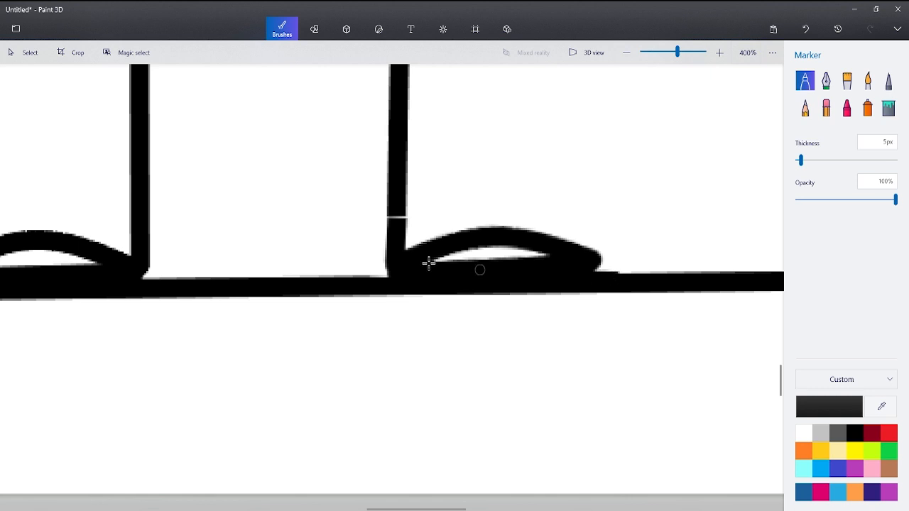
scroll(429, 264, "up", 2)
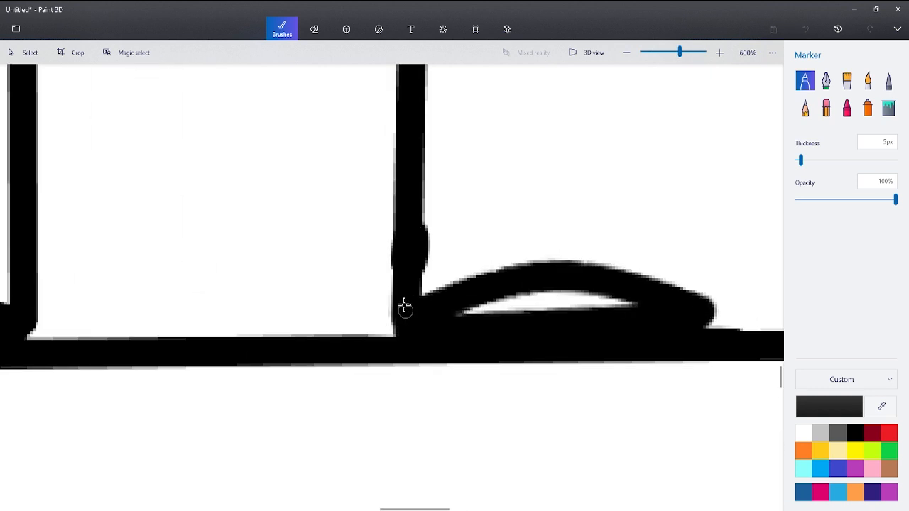
scroll(410, 202, "down", 5)
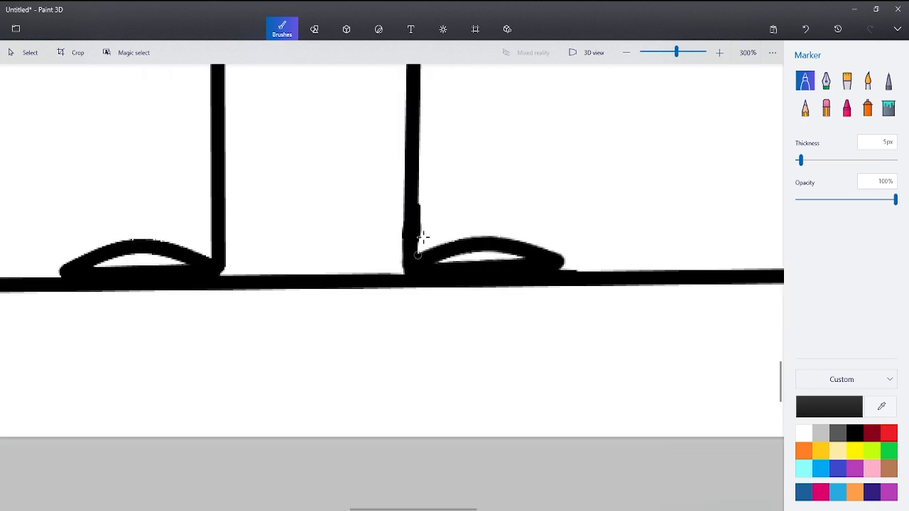
scroll(433, 204, "down", 1)
left_click(805, 30)
scroll(427, 214, "up", 4)
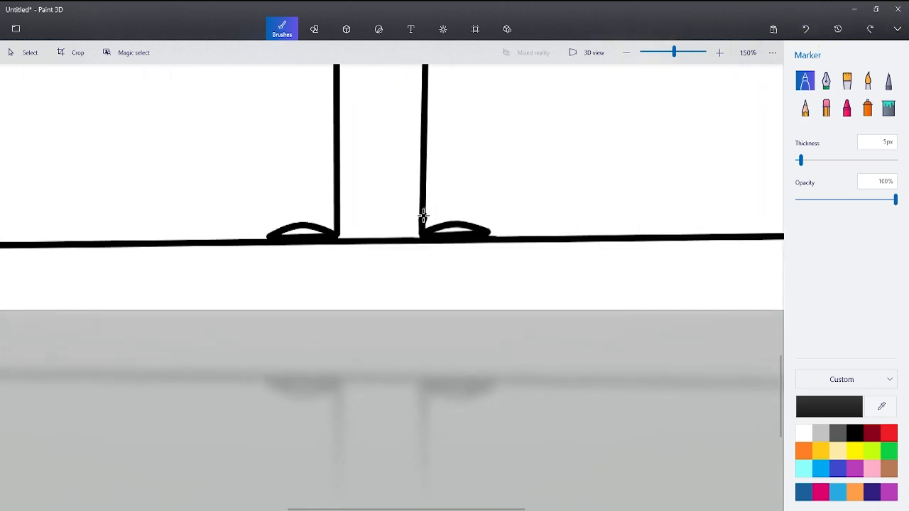
left_click(806, 29)
- Paint over the thin white seam across the lower right leg with the black 5 px Marker, staying within the leg's width
scroll(411, 284, "up", 5)
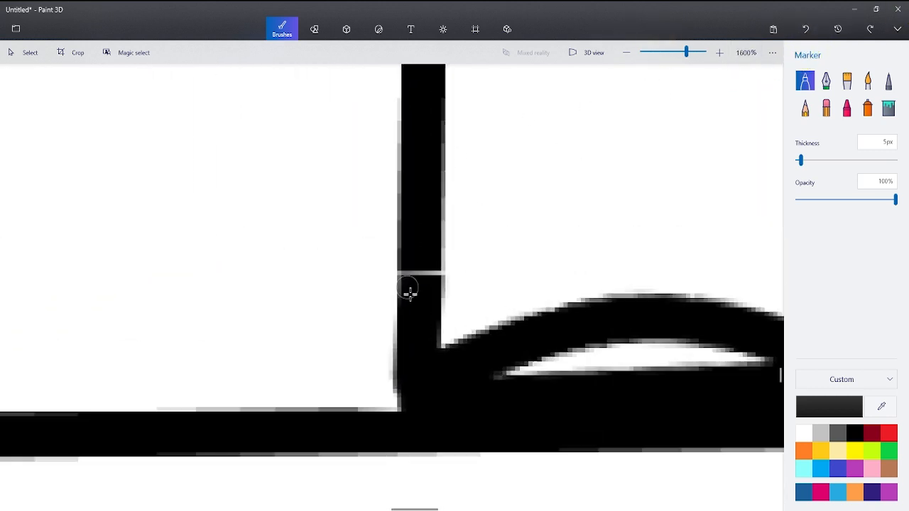
mouse_move(409, 279)
left_mouse_down()
mouse_move(463, 175)
mouse_move(466, 289)
mouse_move(497, 203)
left_mouse_up()
scroll(588, 265, "down", 3)
scroll(589, 265, "down", 8)
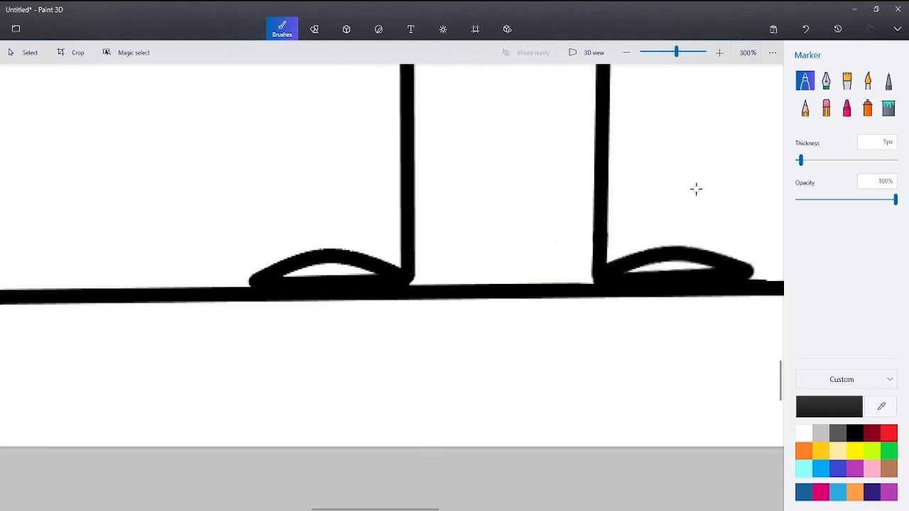
- Color the inside of the right foot solid black, undoing the Fill and painting it with the 5 px Marker
scroll(395, 351, "up", 6)
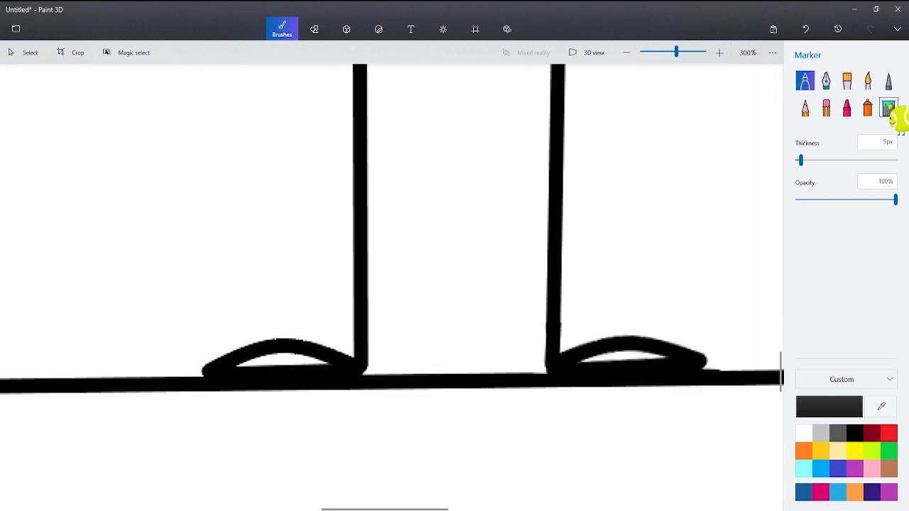
left_click(888, 108)
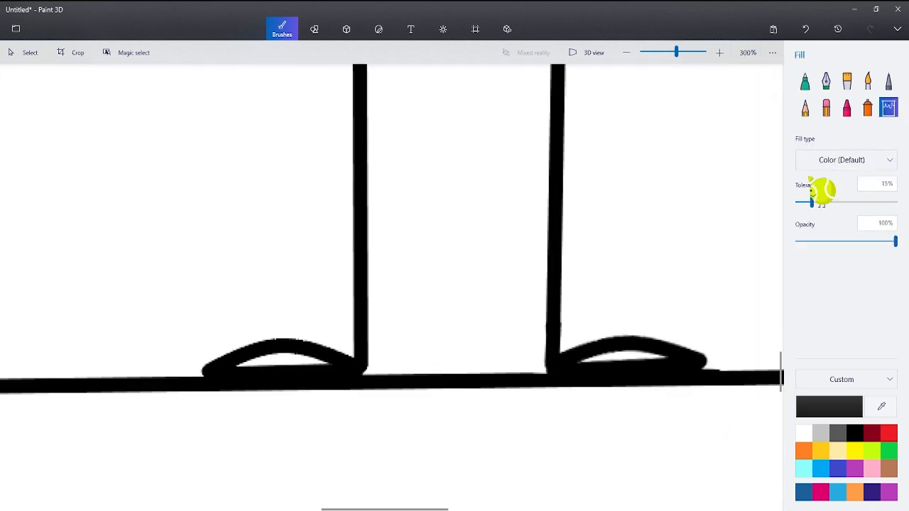
left_click(621, 360)
left_click(805, 29)
left_click(805, 82)
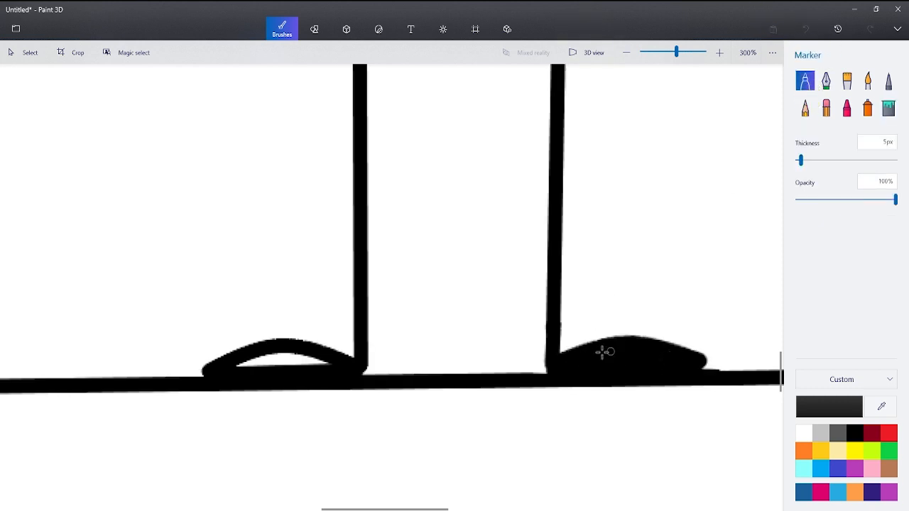
- Fill the inside of the left foot solid black and touch up the leftover specks with the 5 px Marker
left_click(889, 108)
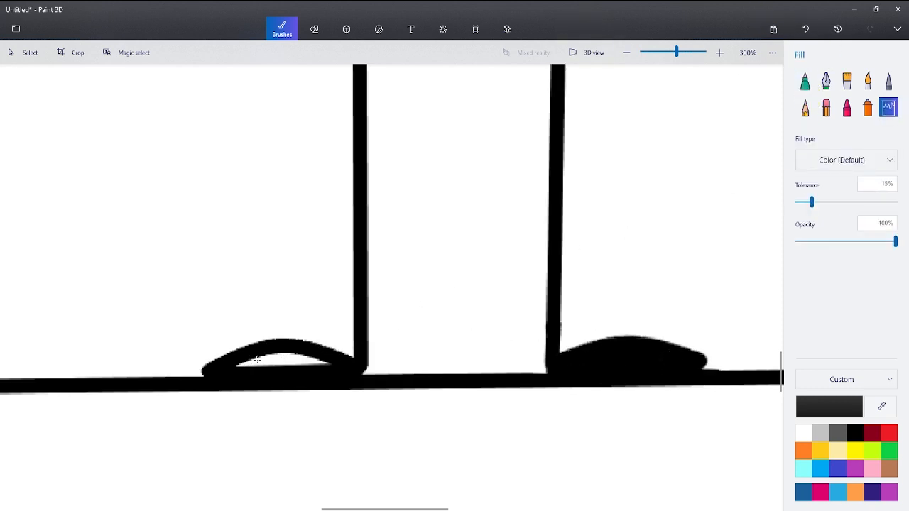
scroll(257, 360, "up", 8)
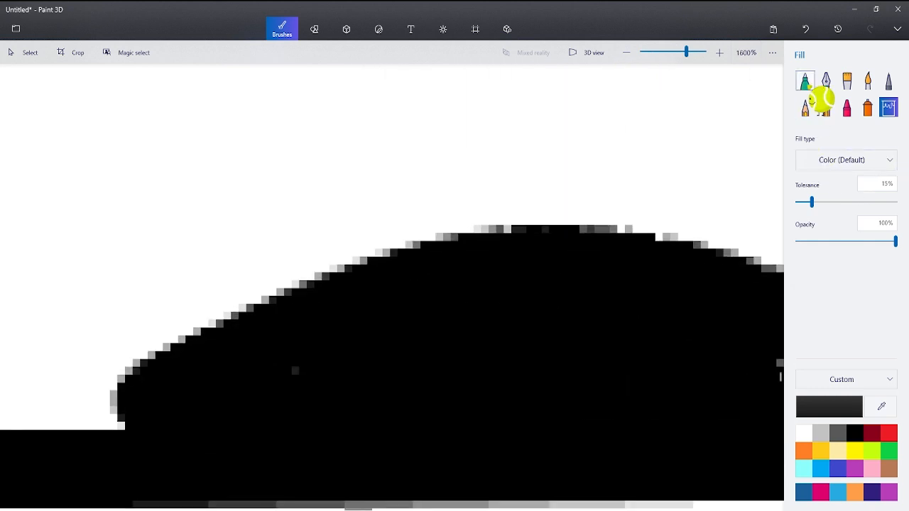
left_click(806, 84)
scroll(398, 314, "down", 5)
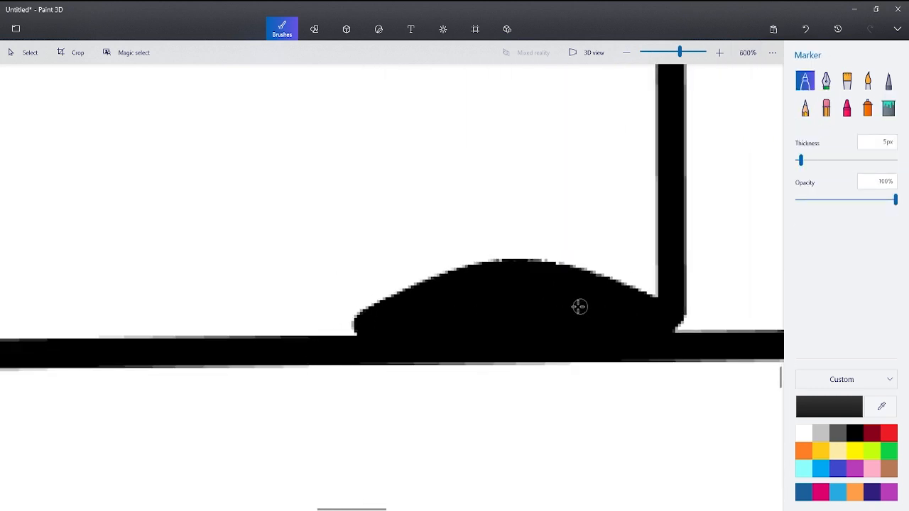
scroll(580, 307, "down", 8)
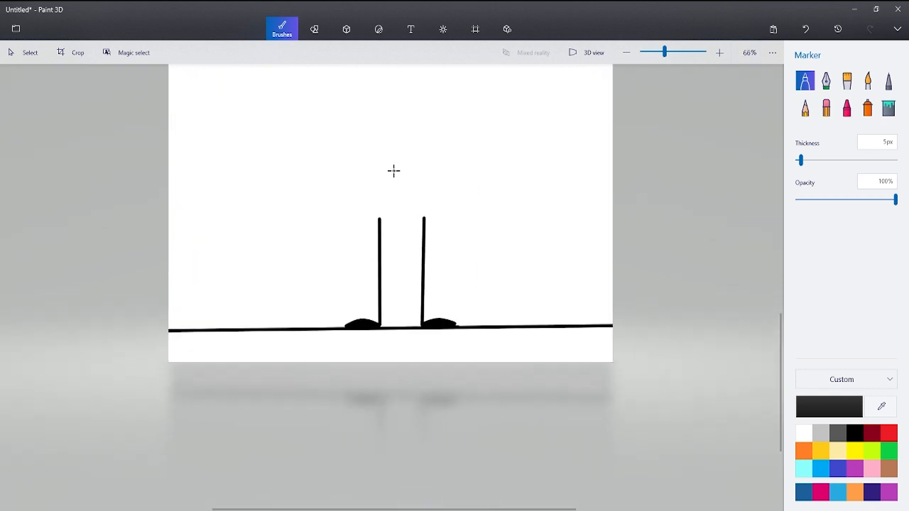
scroll(393, 170, "up", 2)
scroll(410, 169, "down", 5)
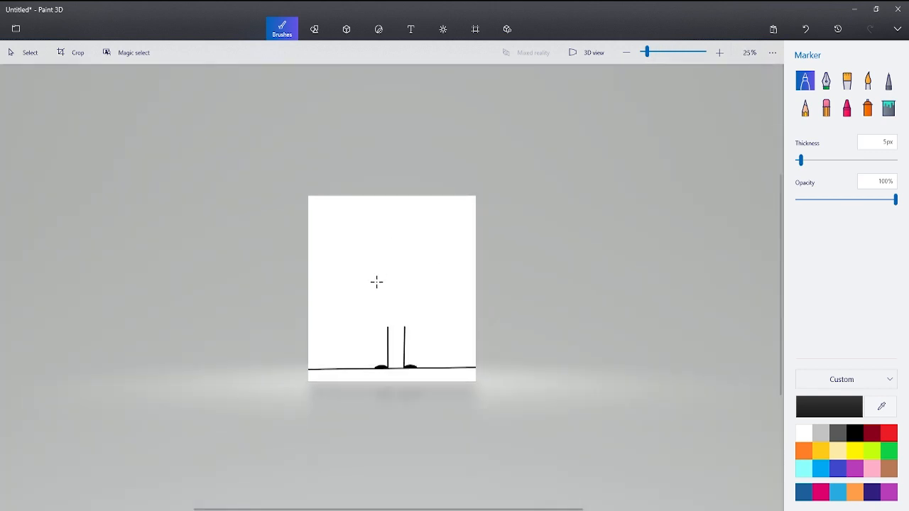
- Switch to Chrome and search Google for "obs studio picture in picture"
scroll(377, 277, "up", 4)
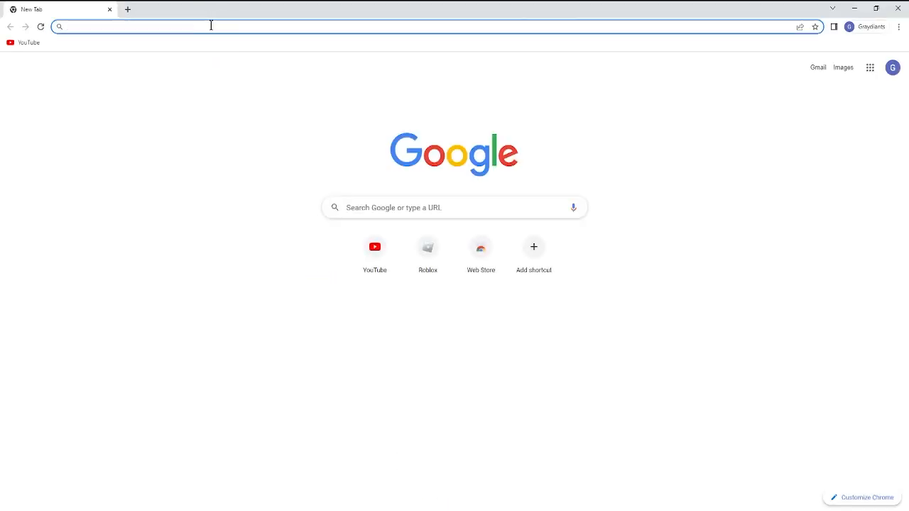
left_click(211, 26)
type("ob")
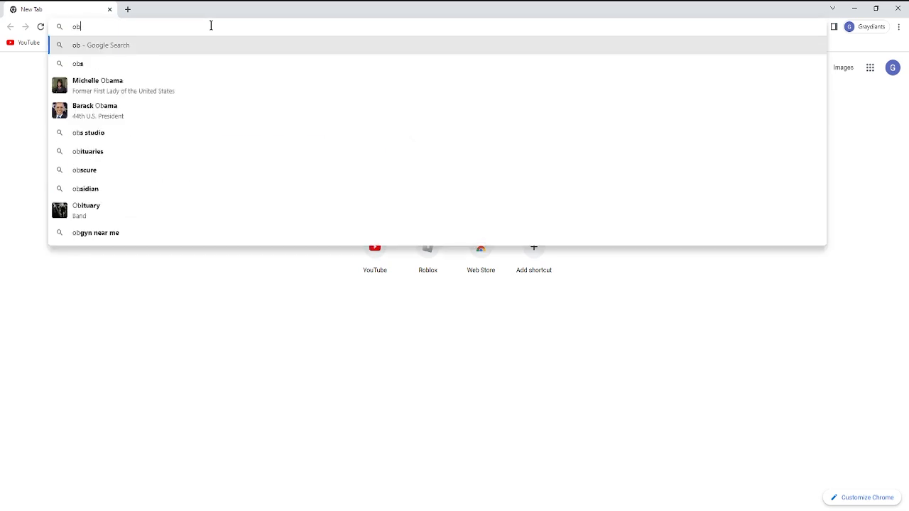
type("s st")
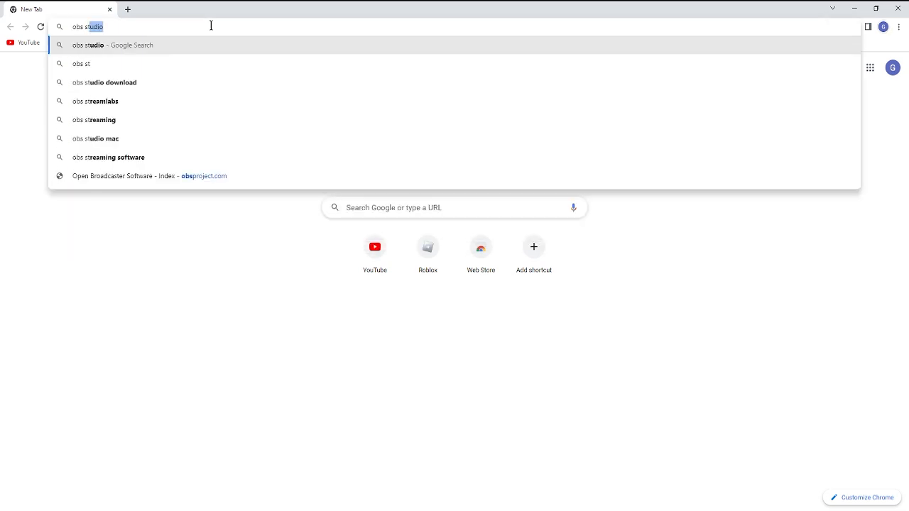
type("udio")
type(" ic")
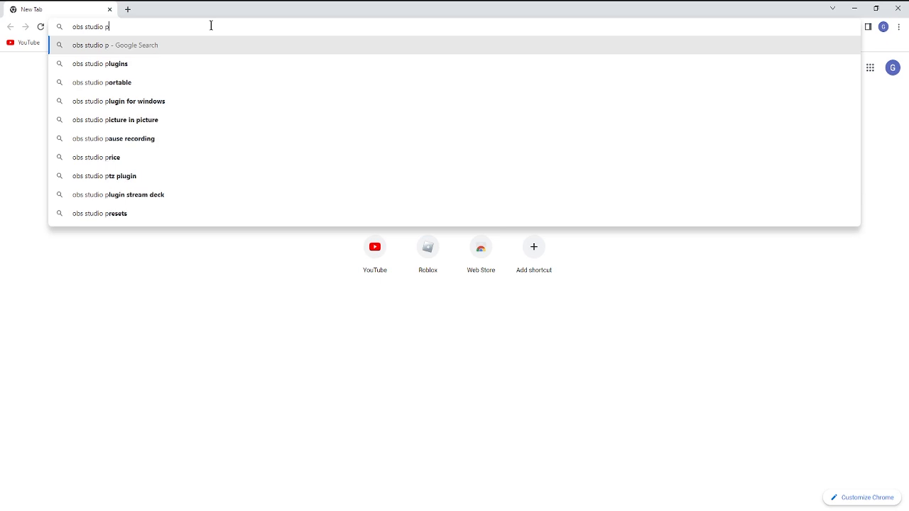
key("BackSpace")
key("BackSpace")
type("picture")
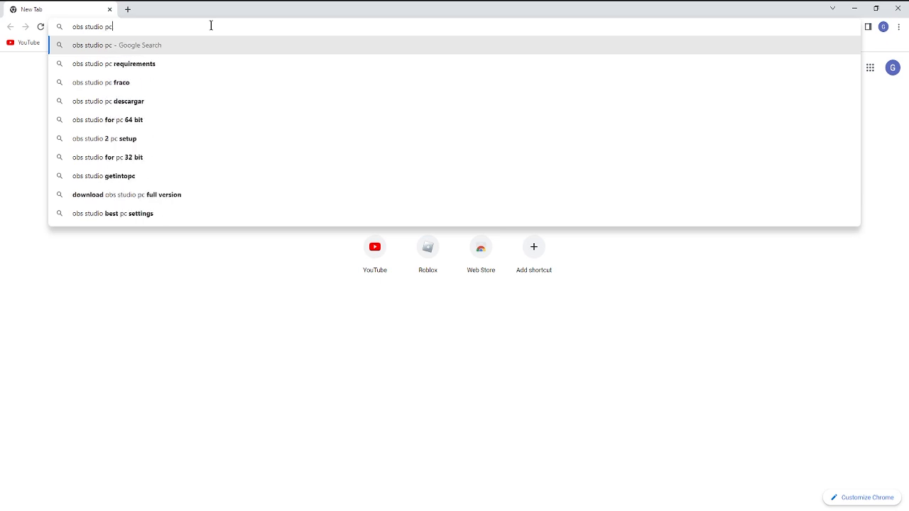
key("Return")
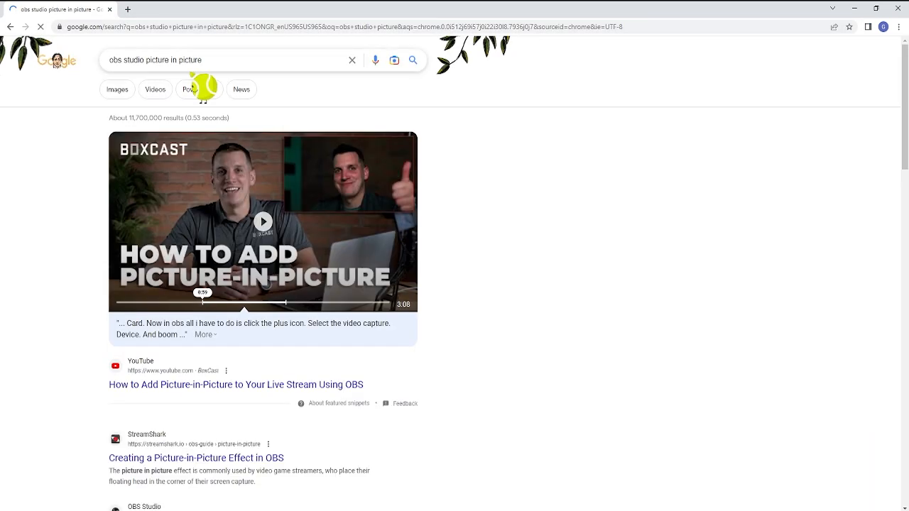
- Show the image results and open the preview of Wikipedia's round OBS Studio logo
left_click(122, 91)
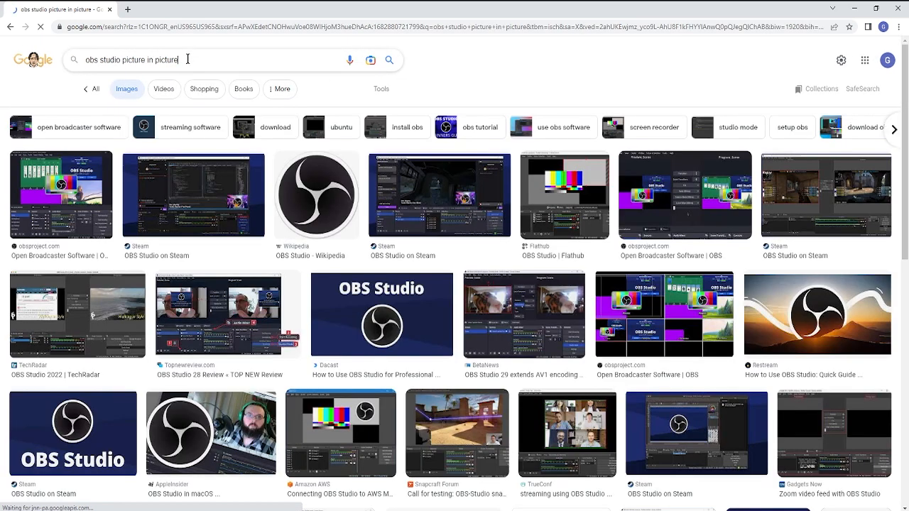
left_click(219, 65)
left_click(321, 199)
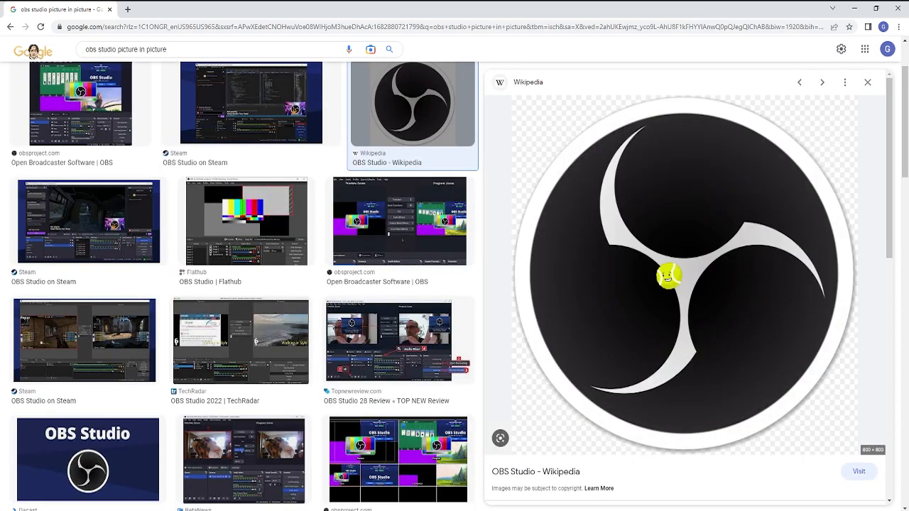
- Shrink the Chrome window and place it over the right part of Paint 3D so the OBS logo serves as a reference
left_click(876, 8)
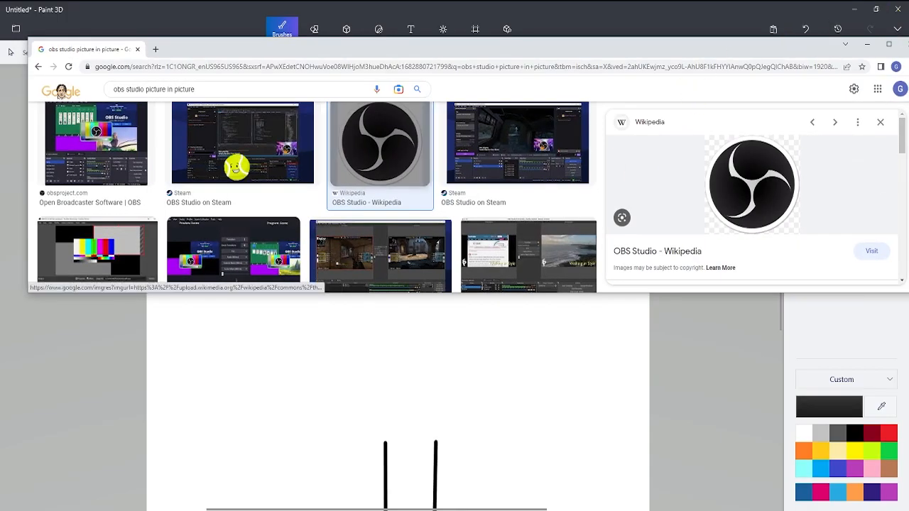
mouse_move(24, 186)
left_mouse_down()
mouse_move(487, 178)
mouse_move(656, 145)
mouse_move(686, 149)
left_mouse_up()
mouse_move(812, 57)
left_mouse_down()
mouse_move(755, 116)
mouse_move(661, 136)
left_mouse_up()
left_click_drag(764, 248, 906, 245)
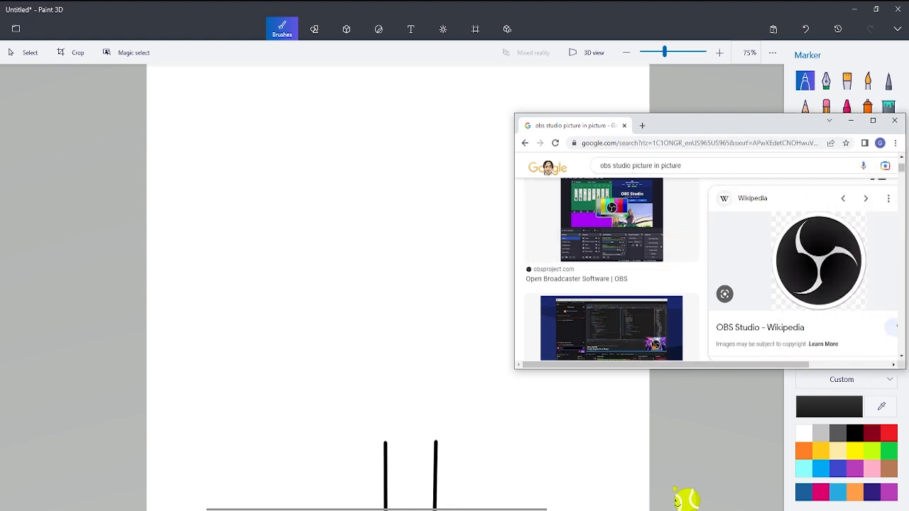
- Return to Paint 3D and draw a large unfilled circle with a 10 px solid black outline resting on top of the legs
left_click(674, 488)
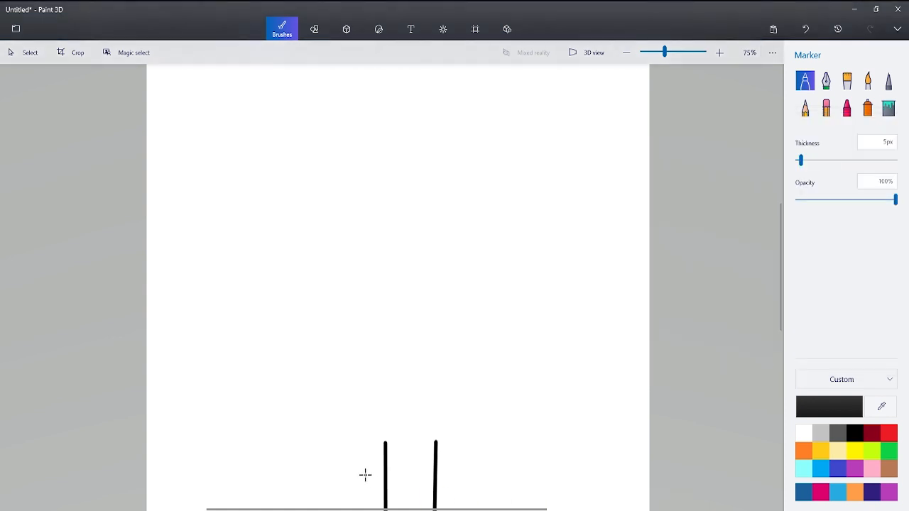
scroll(365, 476, "up", 3)
left_click(314, 29)
scroll(503, 178, "down", 1)
scroll(646, 188, "down", 3)
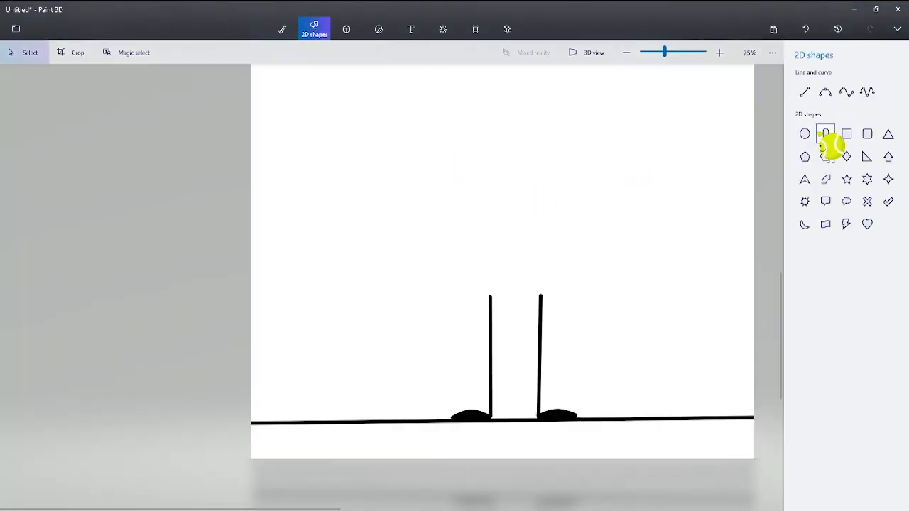
scroll(724, 194, "down", 1)
left_click(808, 135)
scroll(500, 137, "down", 4)
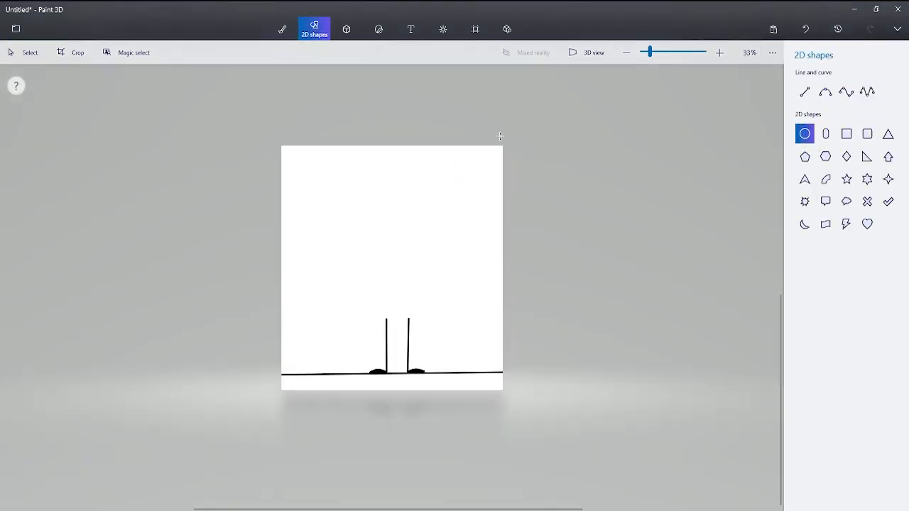
scroll(371, 215, "up", 5)
mouse_move(294, 173)
left_mouse_down()
mouse_move(449, 295)
mouse_move(495, 391)
mouse_move(528, 420)
left_mouse_up()
left_click_drag(470, 388, 471, 385)
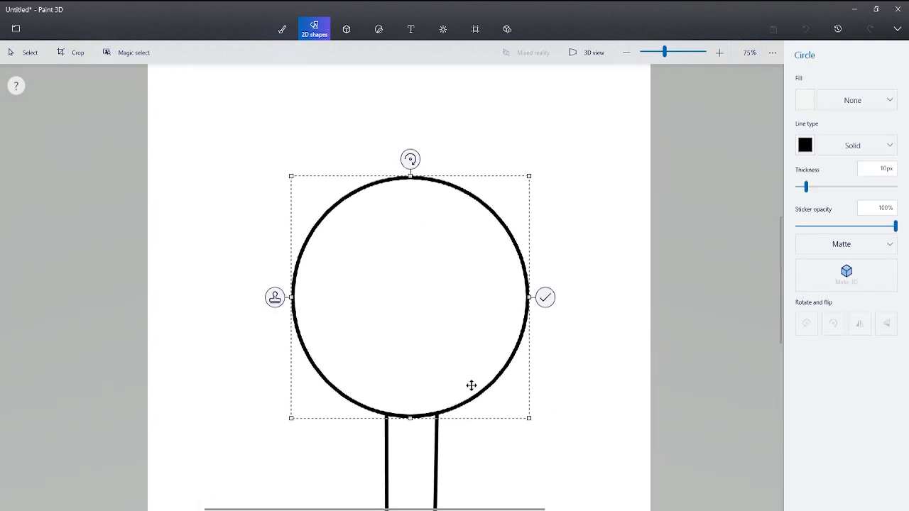
left_click(573, 378)
- Check the reference logo and draw a smaller unfilled circle with a 10 px black outline inside the large one
key("alt+Tab")
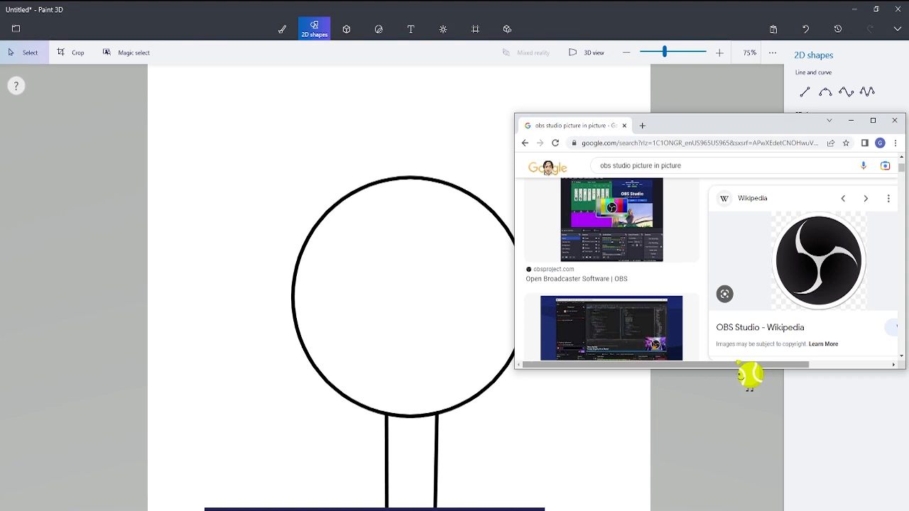
left_click(675, 413)
scroll(508, 407, "up", 1)
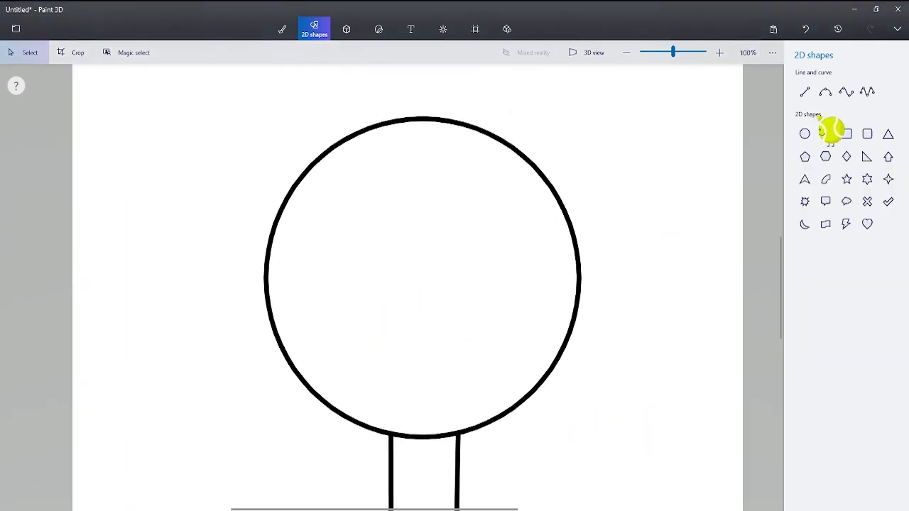
left_click(805, 133)
left_click_drag(343, 194, 552, 406)
left_click_drag(466, 357, 452, 351)
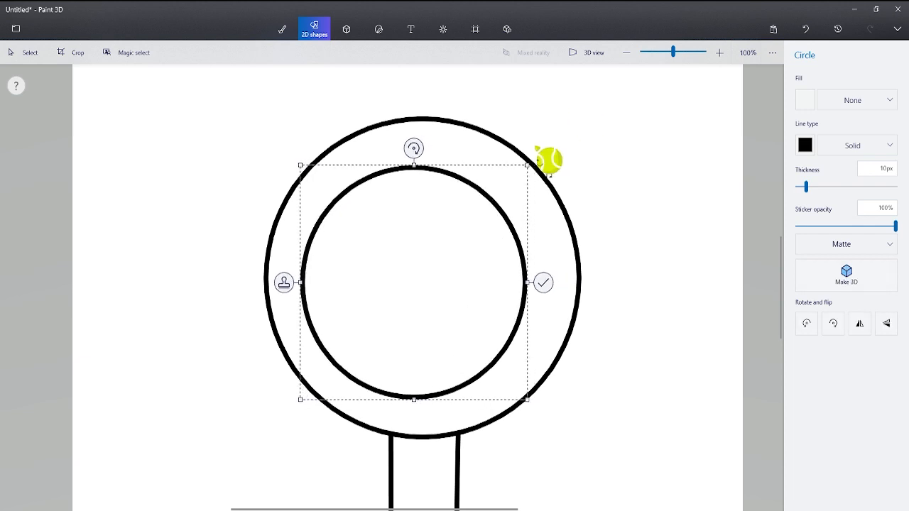
- Enlarge and reposition the inner circle so that only a narrow ring remains between it and the outer circle
left_click_drag(544, 160, 564, 134)
left_click_drag(509, 158, 492, 174)
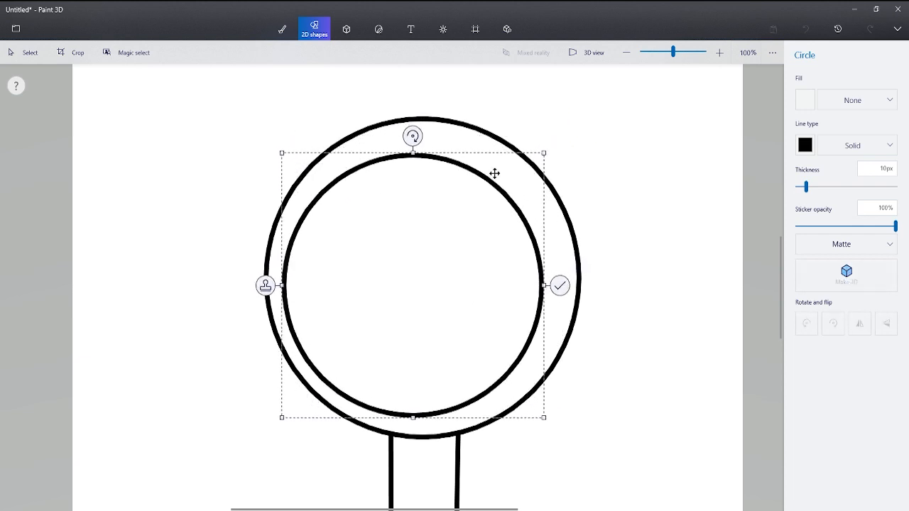
left_click_drag(542, 144, 568, 122)
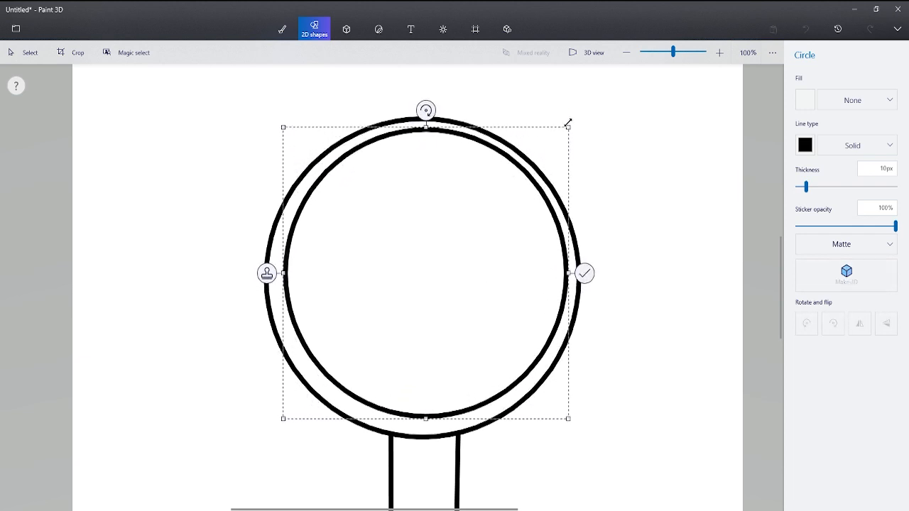
left_click(653, 115)
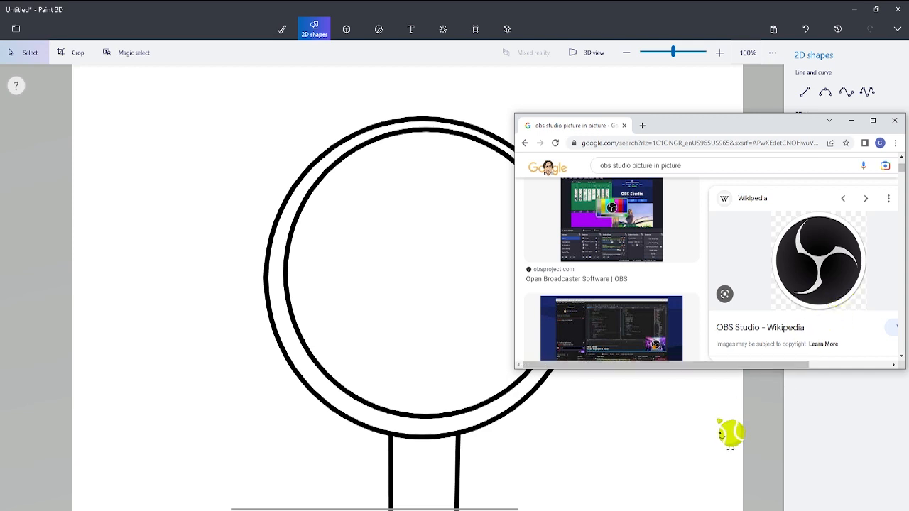
- Fill the inner circle solid black, leaving the surrounding ring white
scroll(505, 263, "up", 5)
left_click(282, 29)
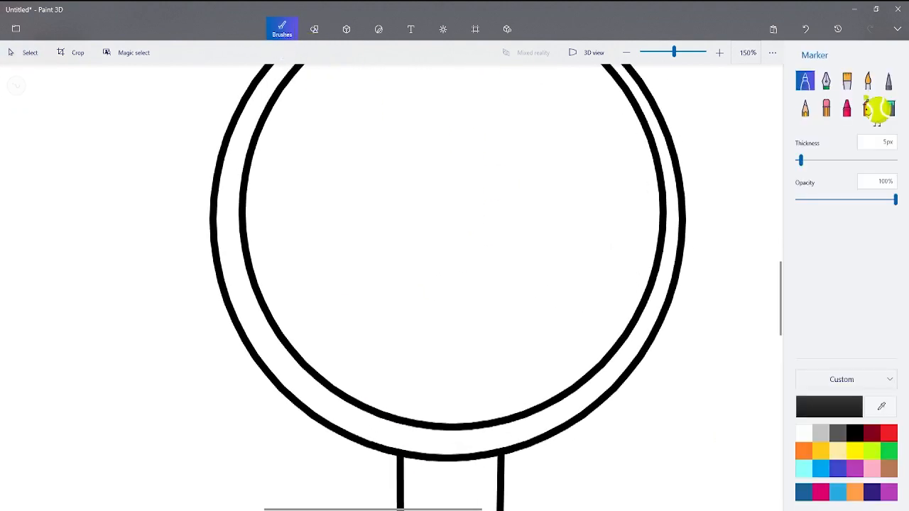
left_click(889, 111)
left_click(500, 295)
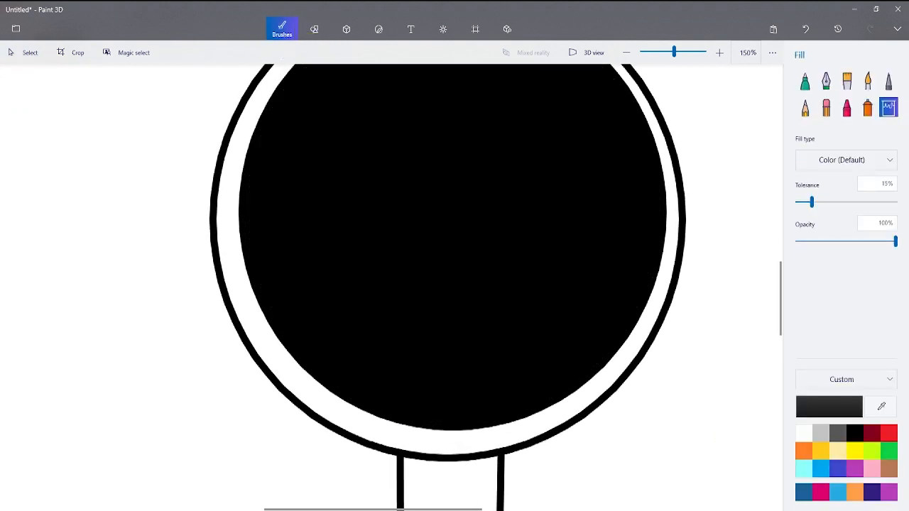
- Compare with the reference logo, choose the 50 px Watercolor brush at 75% opacity, and pick a dark gray custom color
key("alt+Tab")
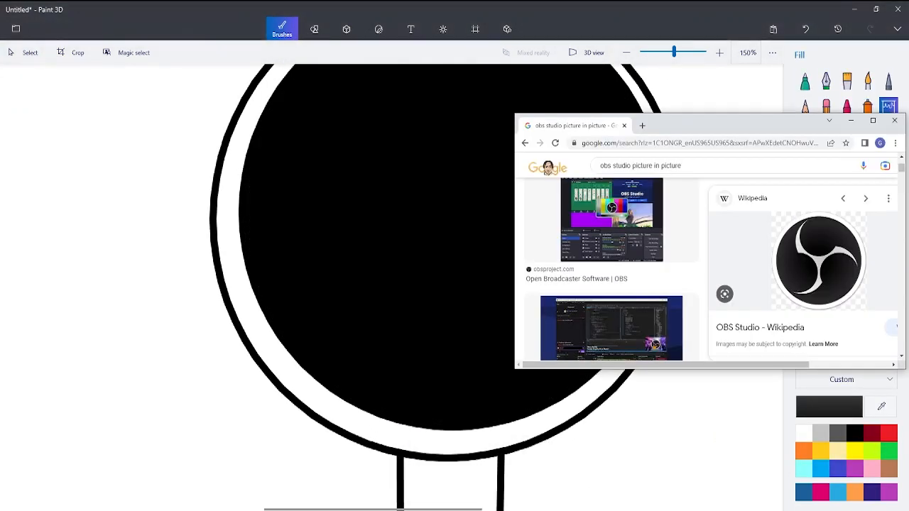
left_click(782, 435)
scroll(575, 166, "down", 5)
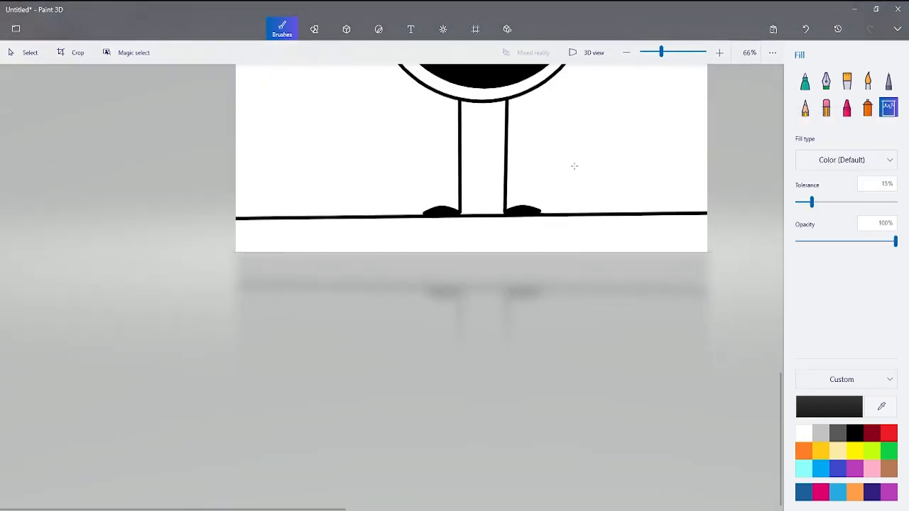
scroll(400, 251, "up", 3)
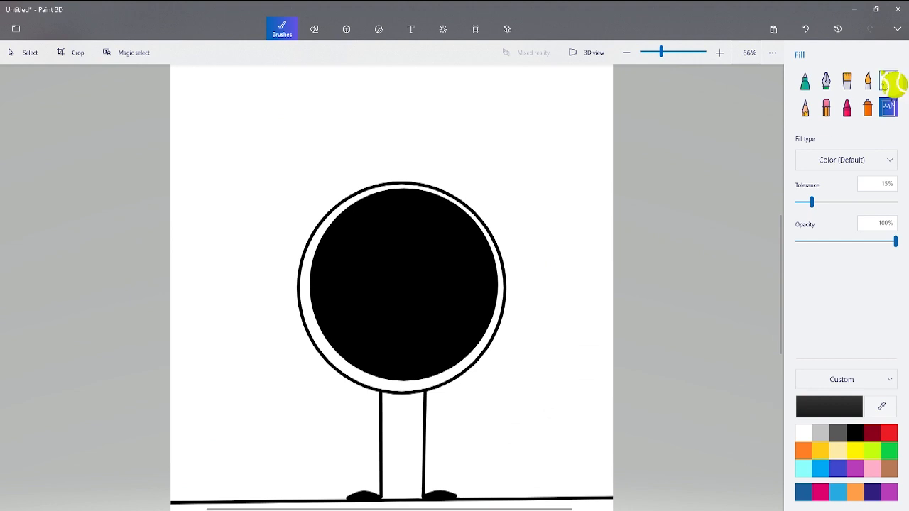
left_click(868, 81)
scroll(497, 346, "up", 2)
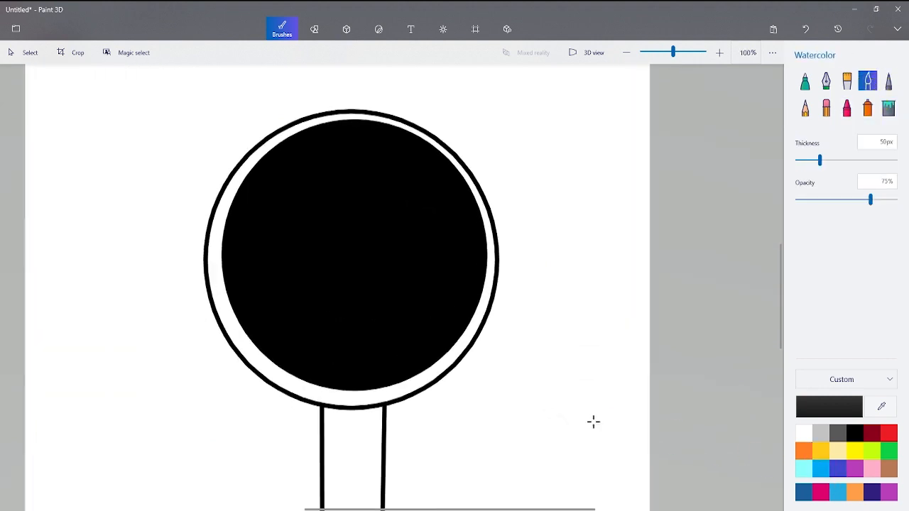
left_click(856, 407)
left_click(357, 285)
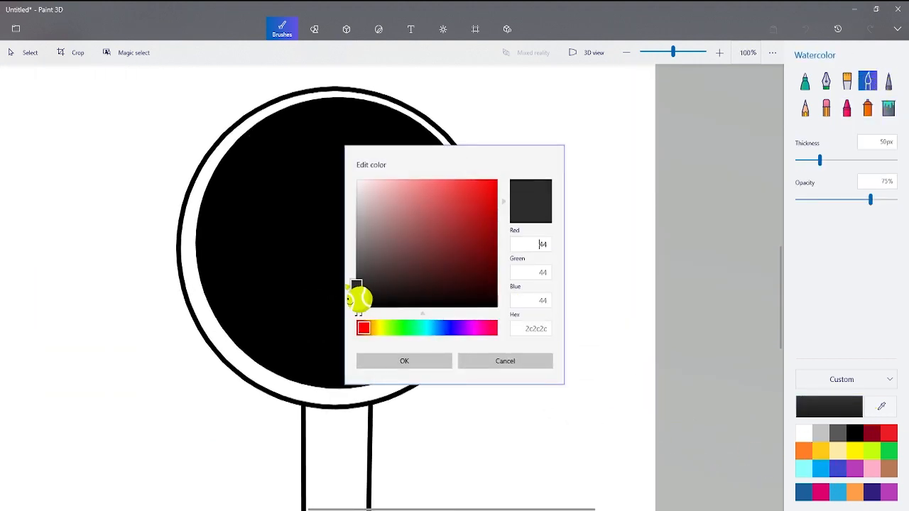
left_click(404, 361)
- Shade the black circle with dark gray Watercolor along its inner edge, from the left side around the bottom
scroll(245, 312, "up", 2)
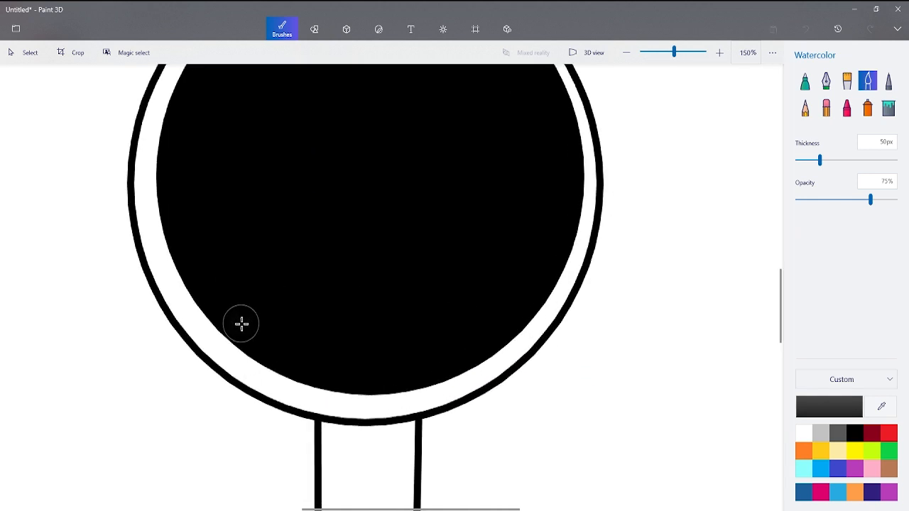
mouse_move(353, 380)
left_mouse_down()
mouse_move(407, 380)
mouse_move(320, 382)
mouse_move(246, 358)
mouse_move(193, 278)
mouse_move(179, 218)
mouse_move(200, 283)
mouse_move(262, 346)
left_mouse_up()
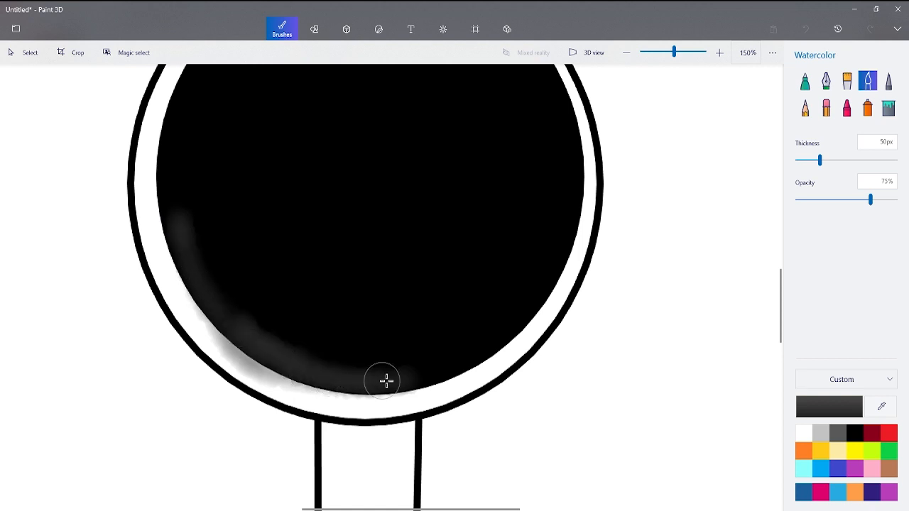
left_click_drag(386, 381, 465, 353)
scroll(490, 292, "down", 3)
scroll(448, 205, "up", 4)
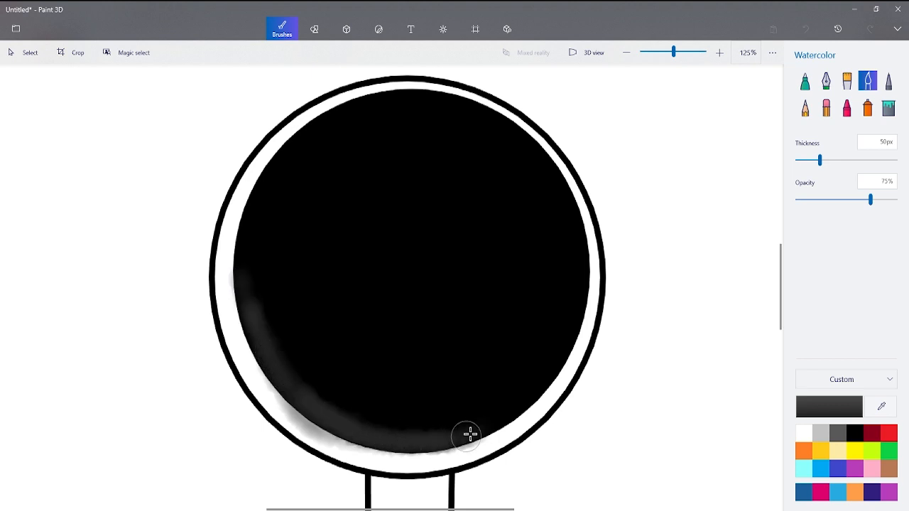
scroll(576, 290, "down", 3)
scroll(483, 294, "up", 3)
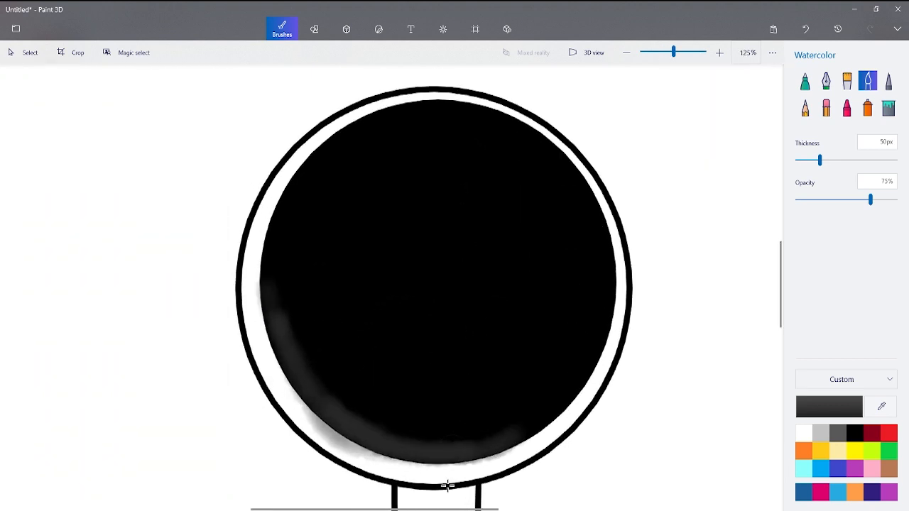
- Choose white with the 5 px Marker and outline the lower-left blade of the OBS logo inside the black circle
mouse_move(434, 509)
left_click(449, 483)
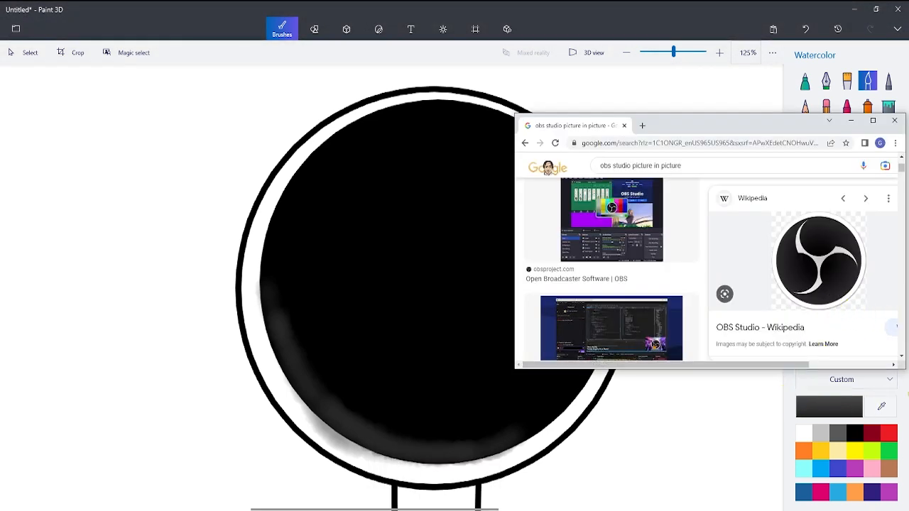
left_click(750, 438)
left_click(803, 433)
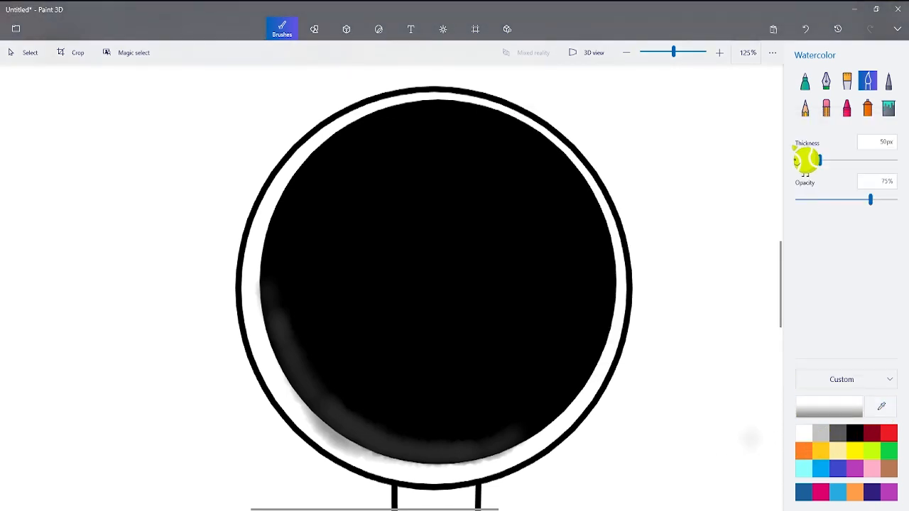
left_click(805, 81)
scroll(447, 288, "down", 1)
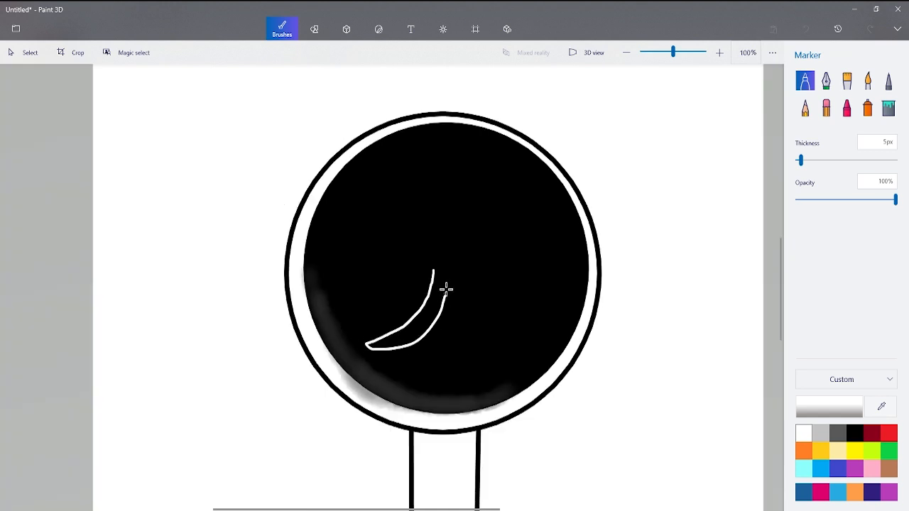
key("alt+Tab")
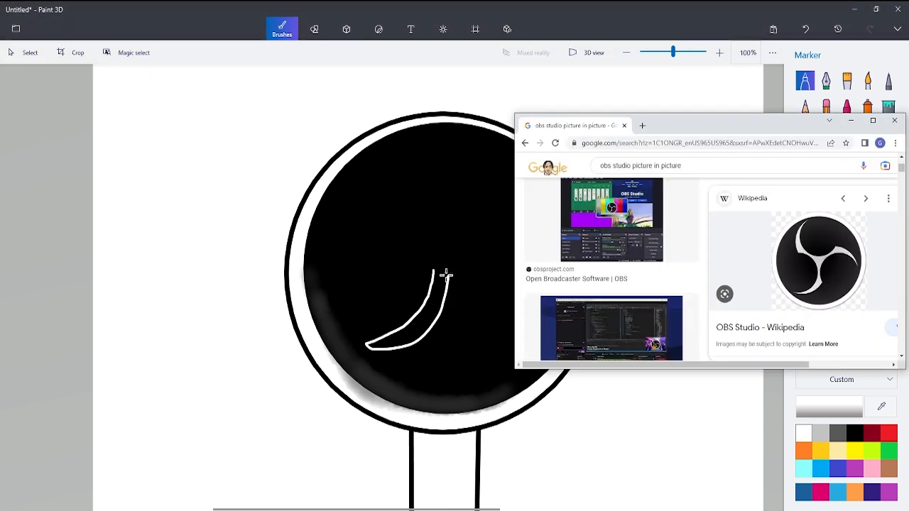
key("alt+Tab")
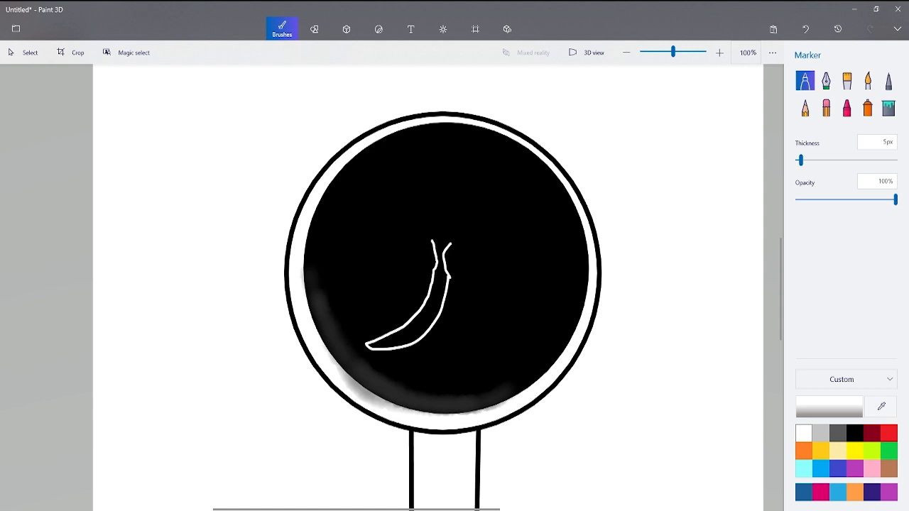
- Outline the right and upper blades in white from the reference logo, closing the three-blade shape at the center
key("alt+Tab")
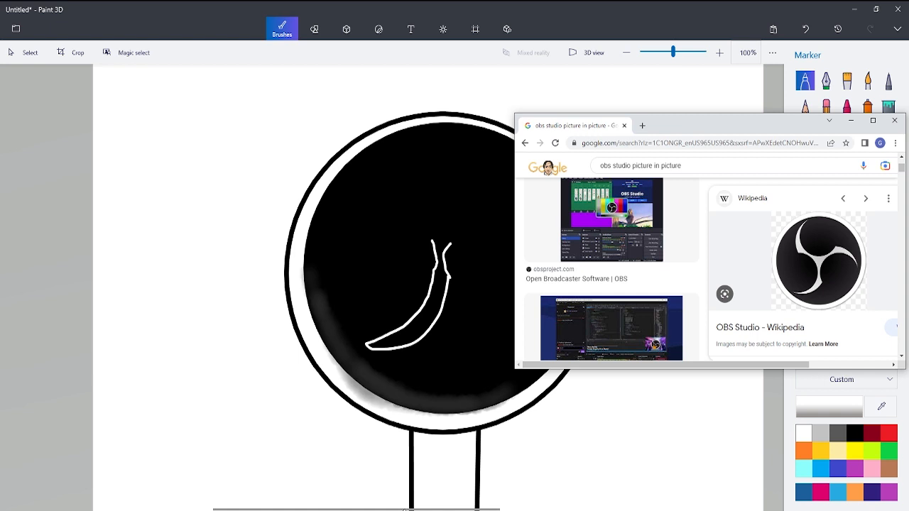
left_click(450, 245)
left_click_drag(450, 244, 463, 235)
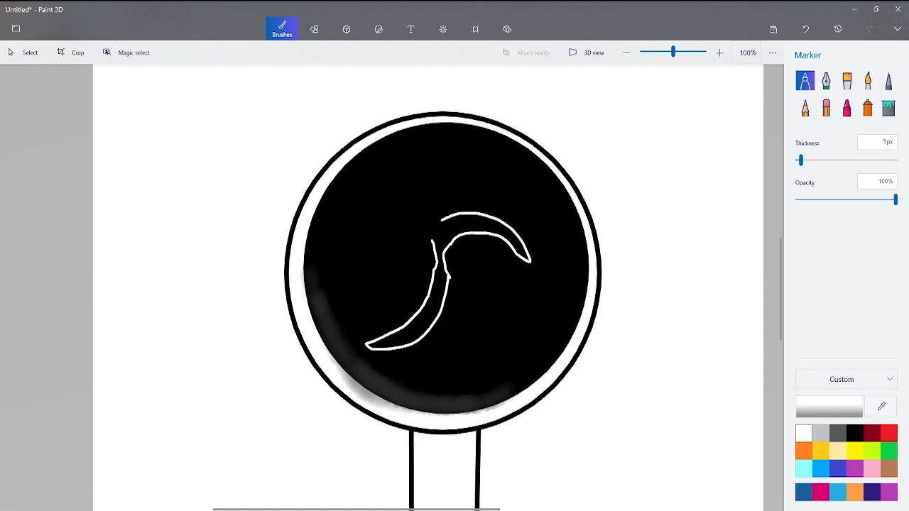
key("alt+Tab")
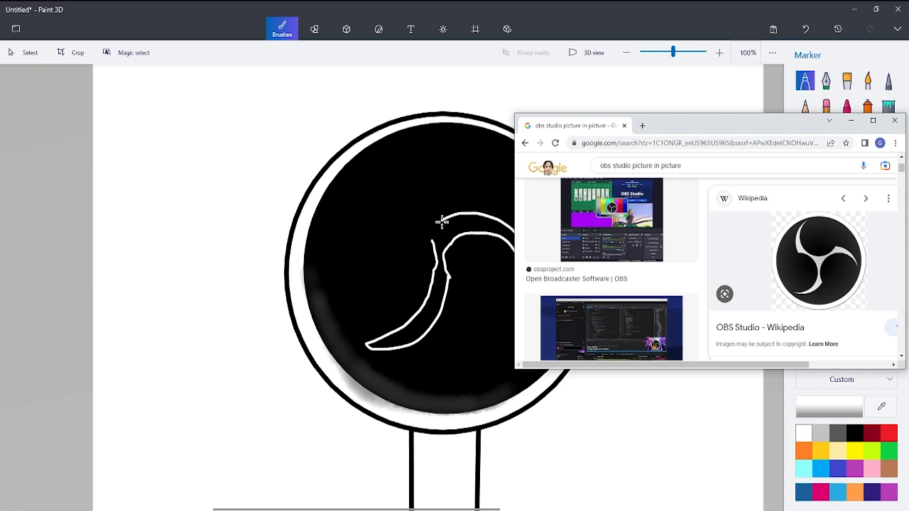
key("alt+Tab")
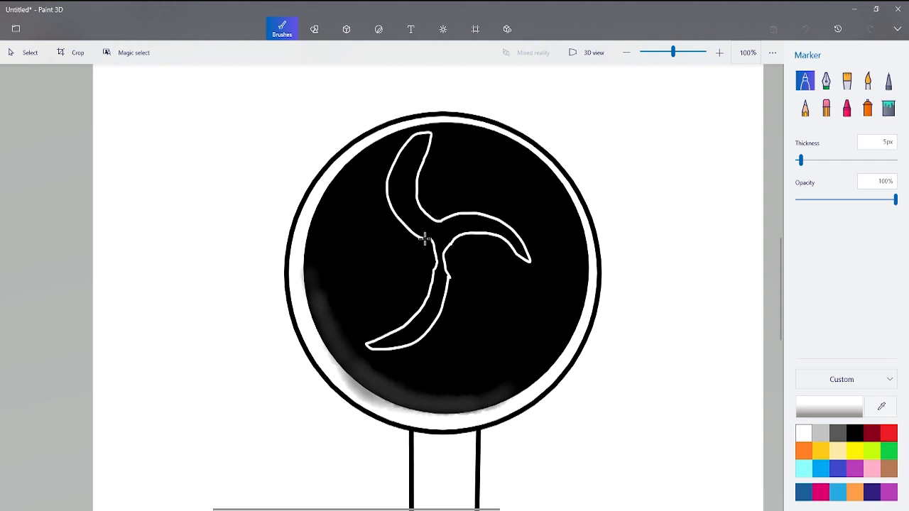
scroll(438, 245, "up", 5)
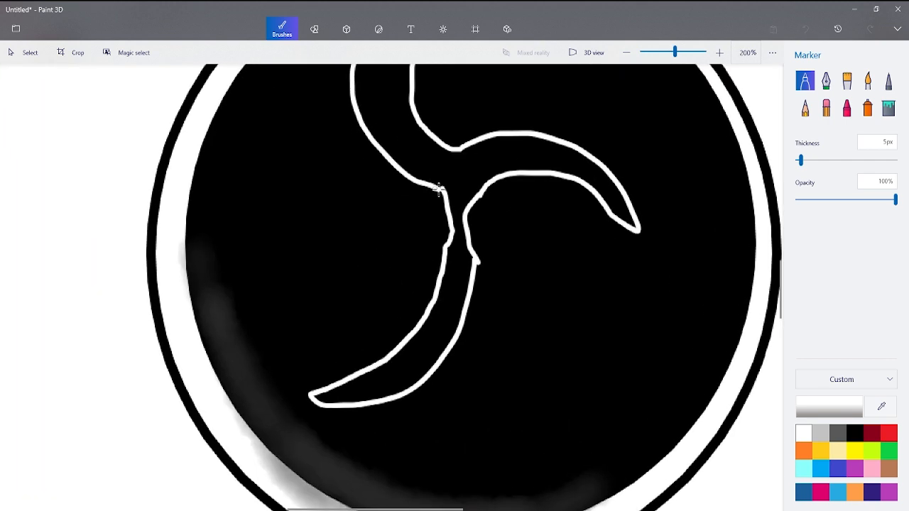
- Fill the outlined three-blade shape with solid light gray
left_click(888, 108)
scroll(535, 220, "down", 7)
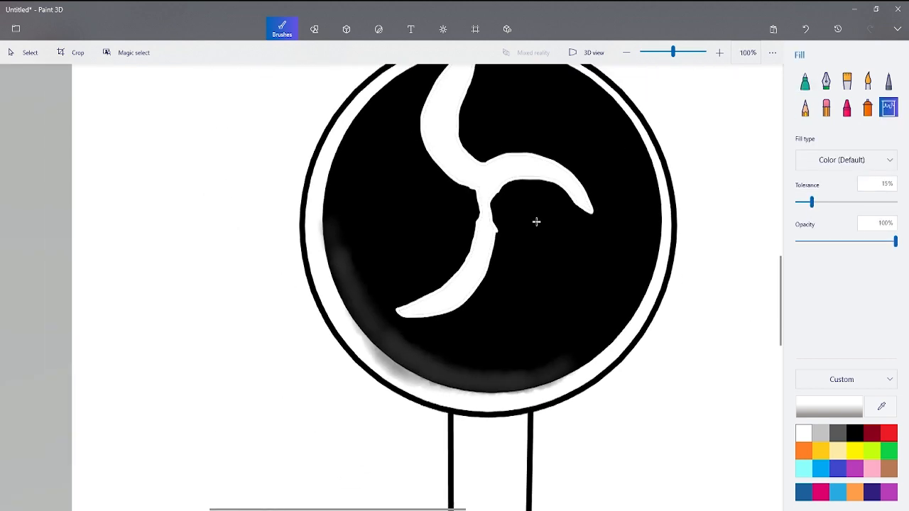
scroll(436, 228, "up", 3)
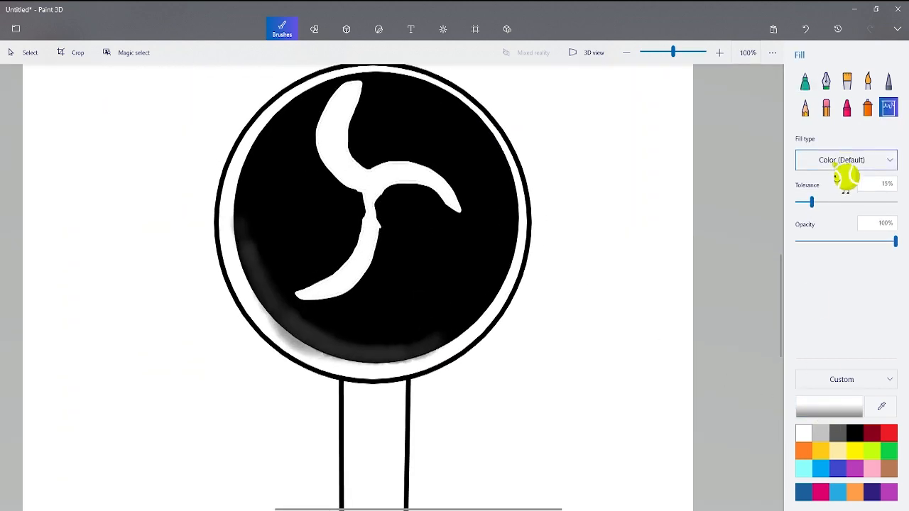
left_click(333, 179)
scroll(463, 269, "down", 4)
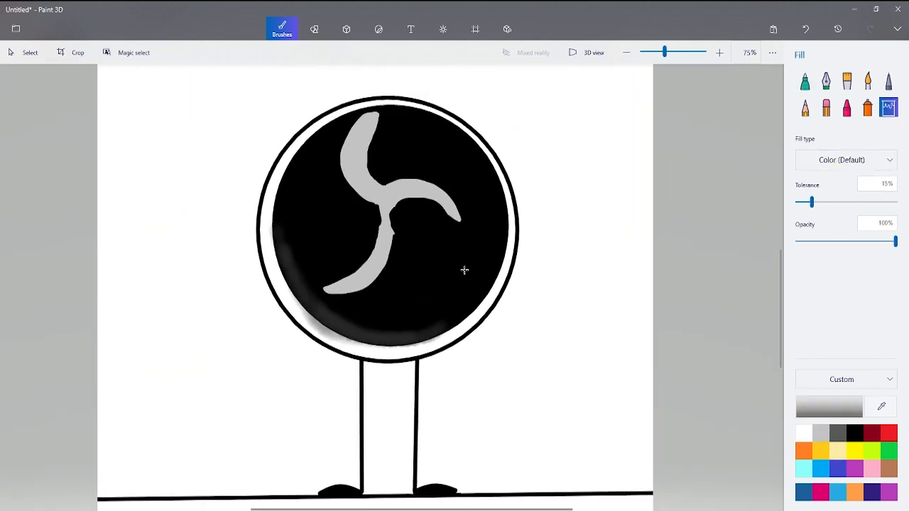
- Switch to the Watercolor brush for shading the blades
scroll(463, 270, "up", 2)
left_click(805, 81)
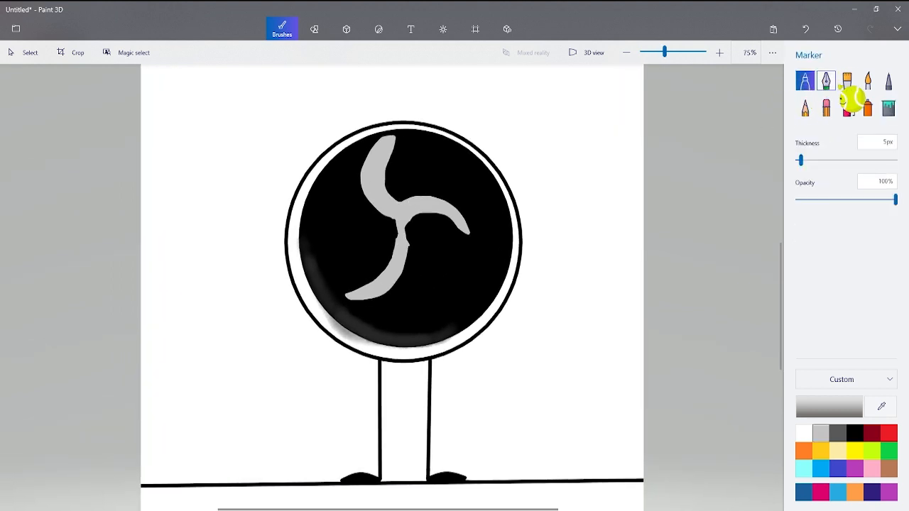
left_click(868, 82)
scroll(352, 313, "up", 6)
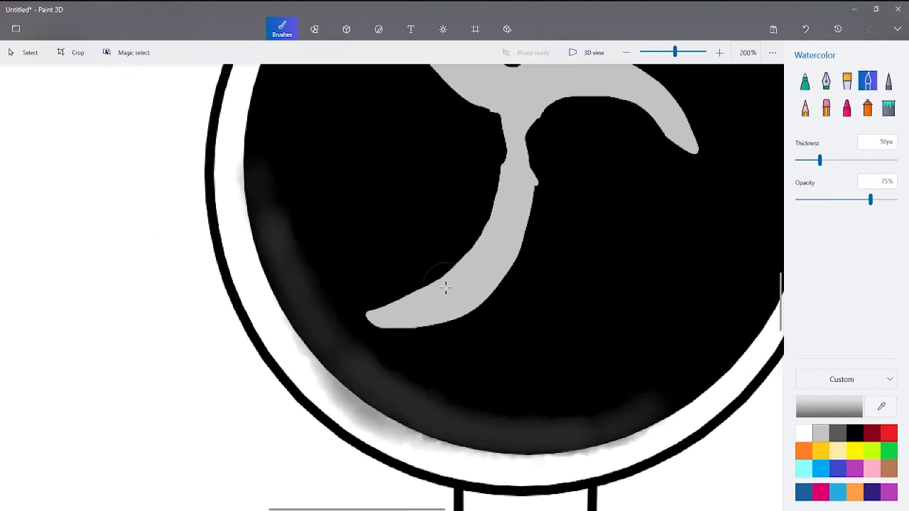
mouse_move(353, 327)
left_mouse_down()
mouse_move(427, 289)
mouse_move(503, 205)
left_mouse_up()
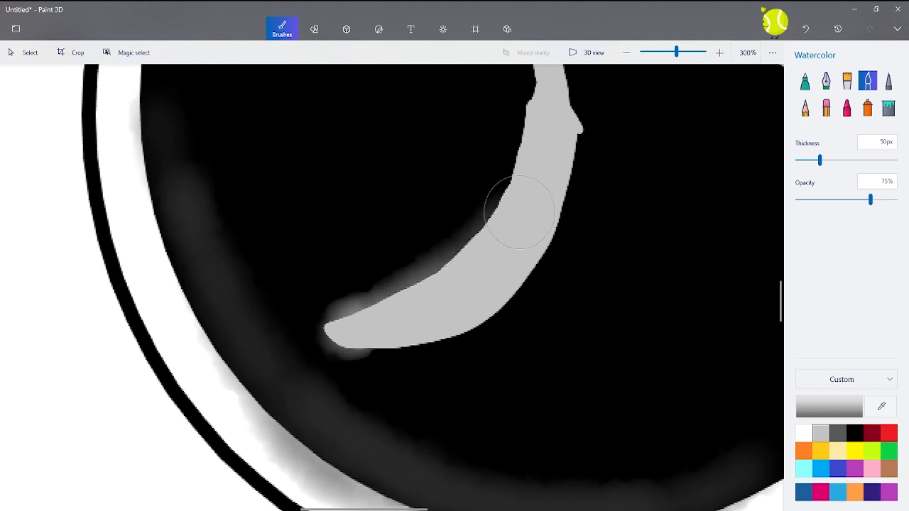
left_click(806, 29)
- Set the Watercolor brush thickness to 29 px for work on the lower blade
left_click_drag(820, 160, 802, 160)
scroll(453, 284, "up", 3)
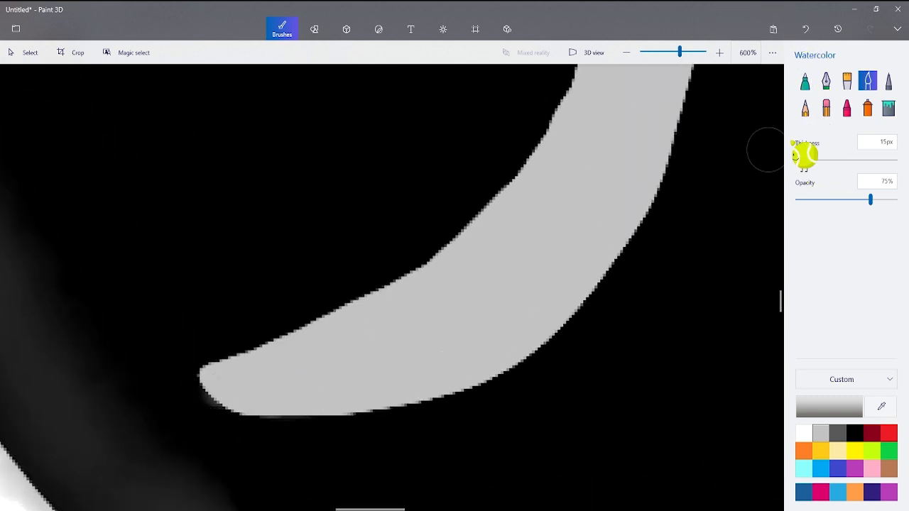
mouse_move(802, 160)
left_mouse_down()
mouse_move(859, 161)
mouse_move(811, 160)
left_mouse_up()
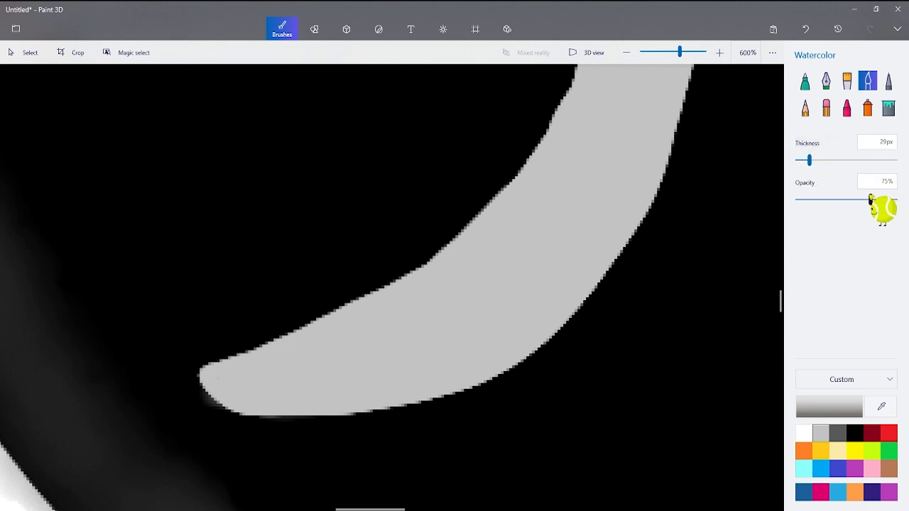
left_click_drag(244, 395, 262, 381)
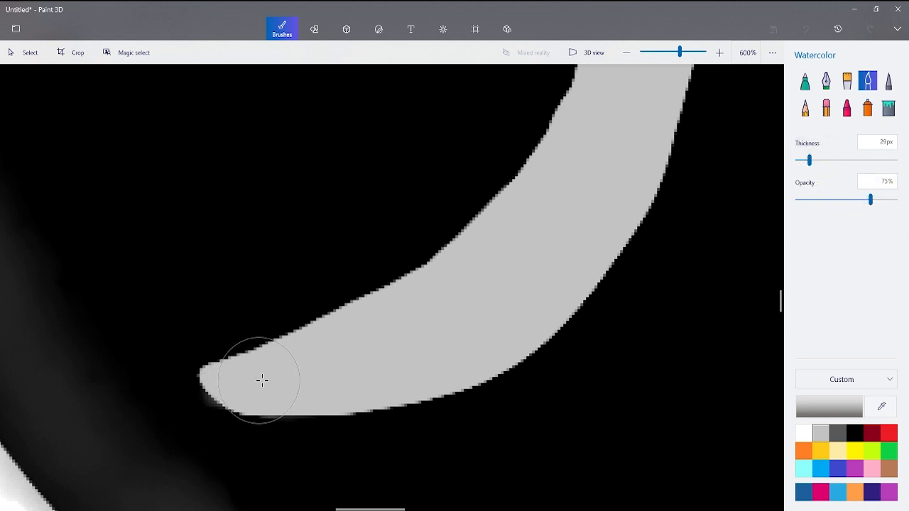
left_click_drag(350, 383, 451, 362)
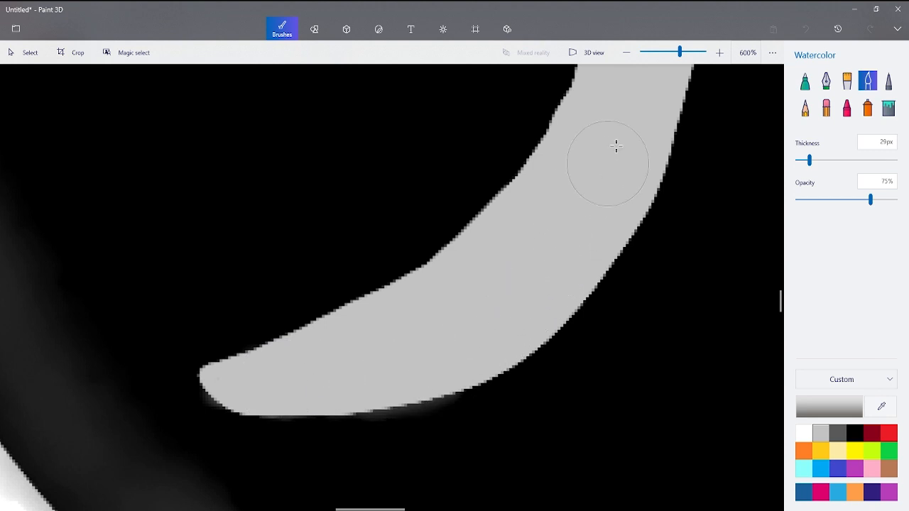
left_click(815, 35)
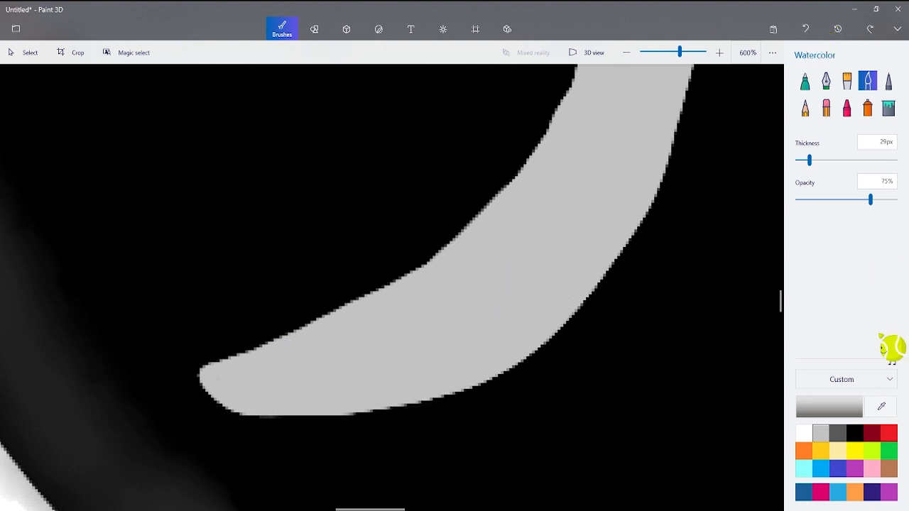
- Pick the custom gray 959595 and shade the lower blade with Watercolor along its curve
left_click(799, 409)
left_click(377, 364)
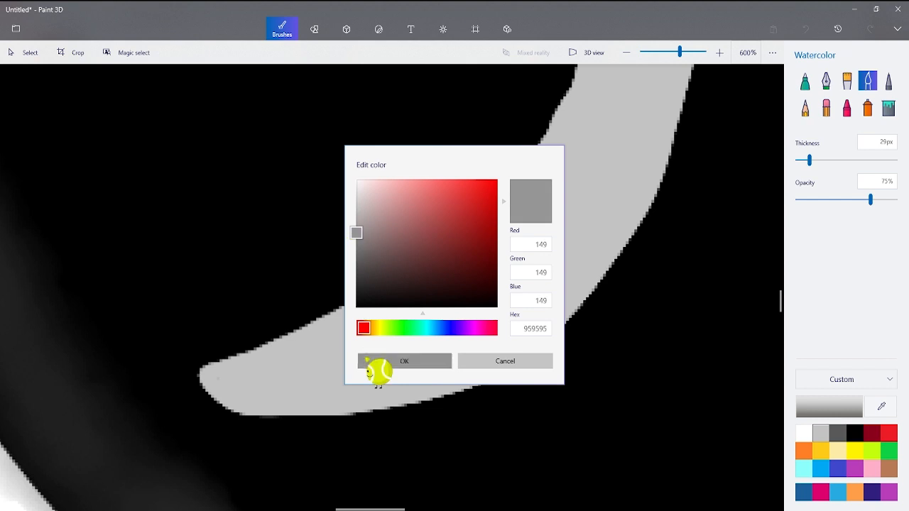
mouse_move(233, 379)
left_mouse_down()
mouse_move(343, 385)
mouse_move(458, 355)
mouse_move(584, 210)
mouse_move(639, 104)
mouse_move(594, 231)
mouse_move(522, 313)
mouse_move(446, 348)
mouse_move(258, 367)
mouse_move(250, 375)
mouse_move(295, 386)
left_mouse_up()
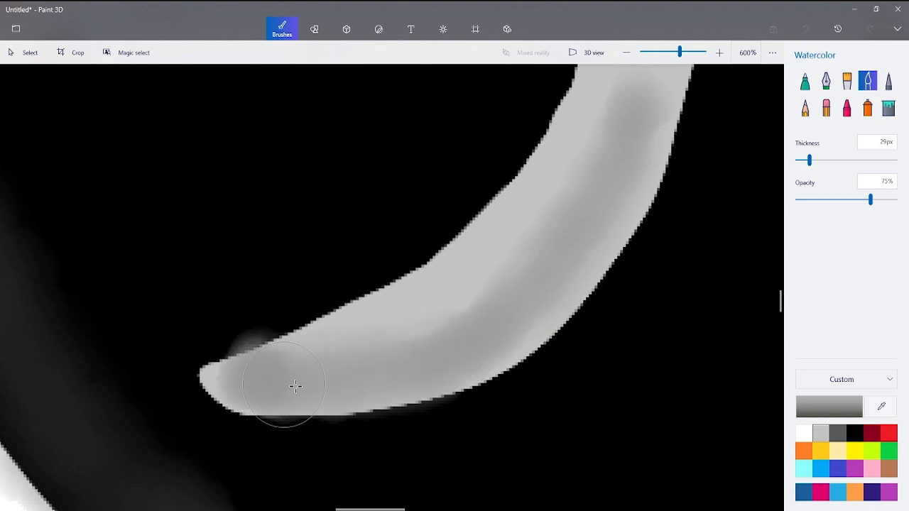
left_click_drag(485, 329, 485, 330)
scroll(485, 330, "down", 10)
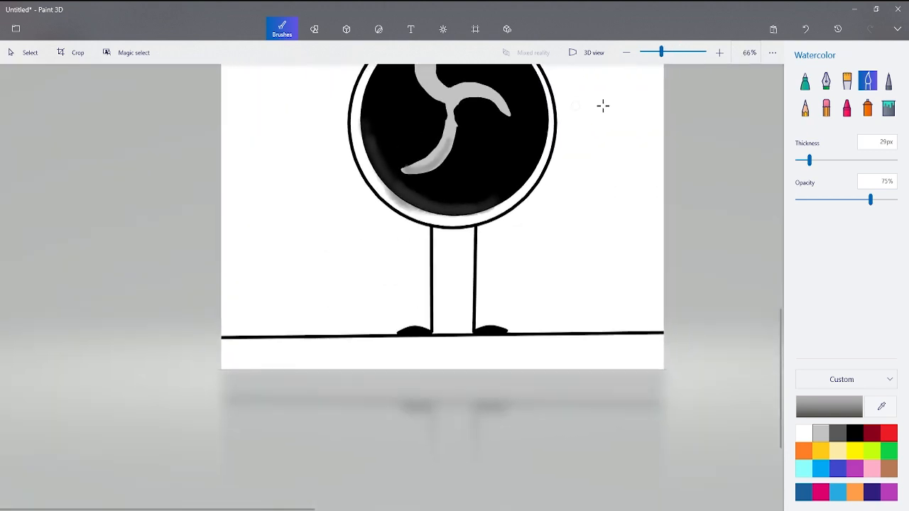
scroll(365, 192, "down", 3)
- Shade the upper edge of the right blade and the inner side of the upper blade with gray Watercolor
scroll(406, 234, "up", 10)
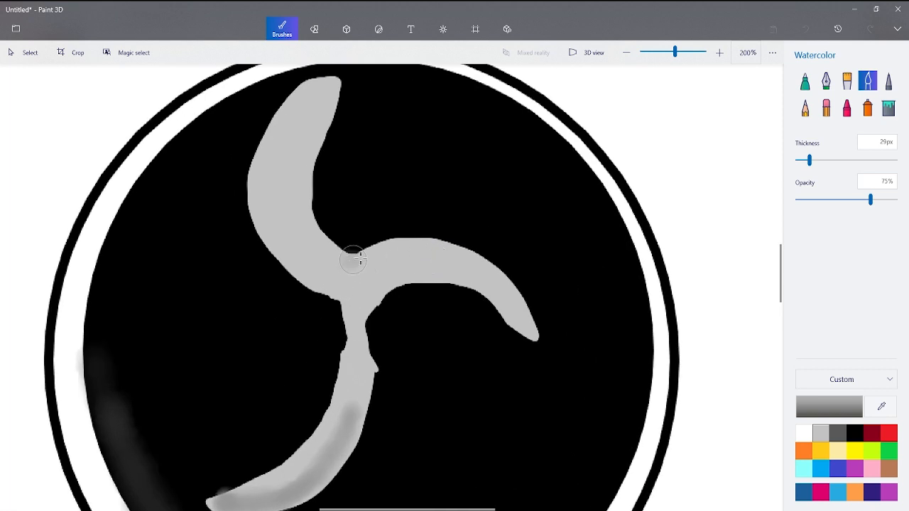
left_click_drag(353, 261, 456, 242)
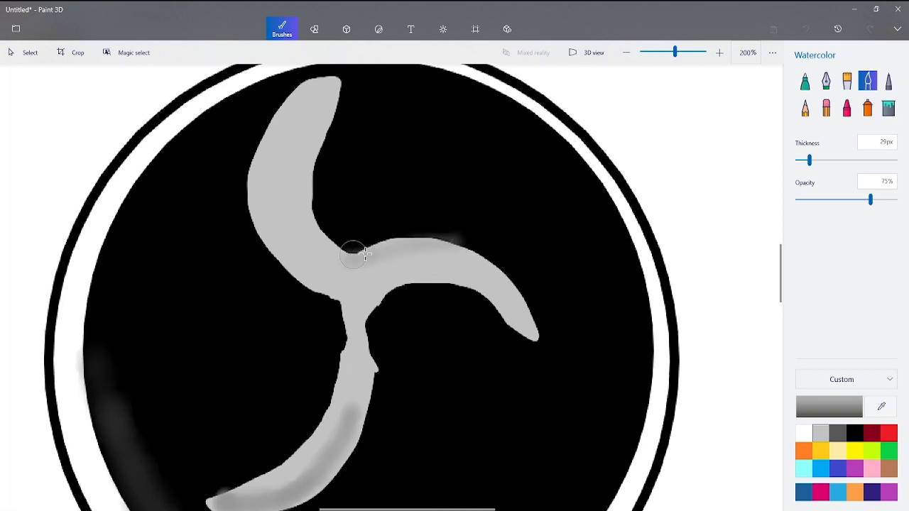
left_click_drag(358, 254, 451, 253)
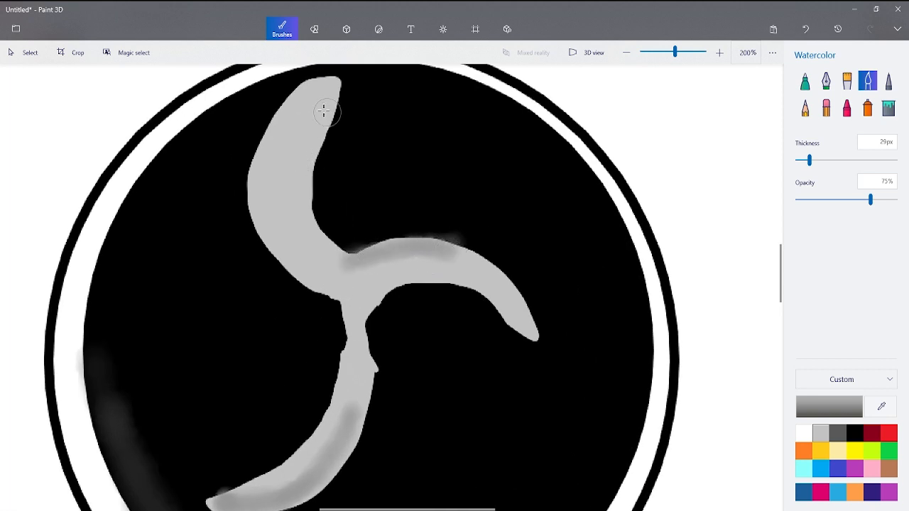
mouse_move(319, 120)
left_mouse_down()
mouse_move(282, 211)
mouse_move(293, 160)
left_mouse_up()
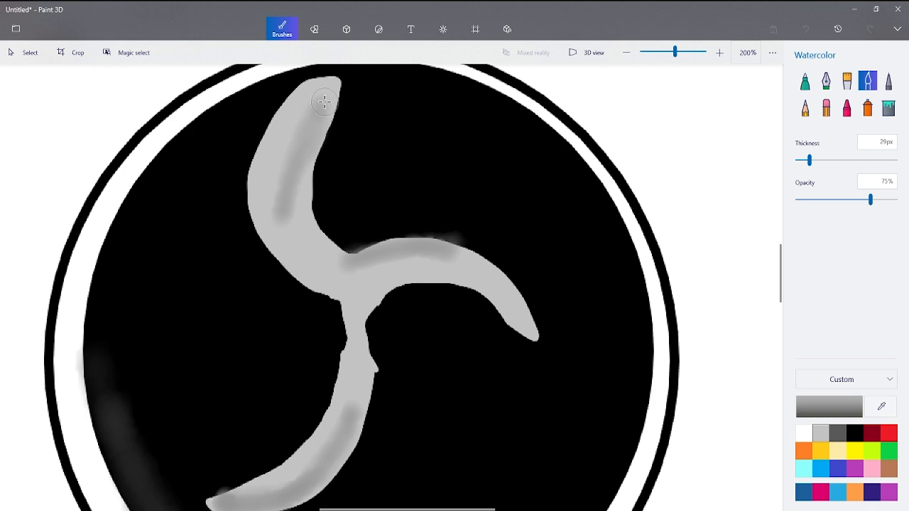
- Paint over the gray spill above the right blade with the black 5 px Marker, keeping the blade's edge clean up to the center notch
scroll(384, 306, "down", 2)
scroll(367, 306, "up", 6)
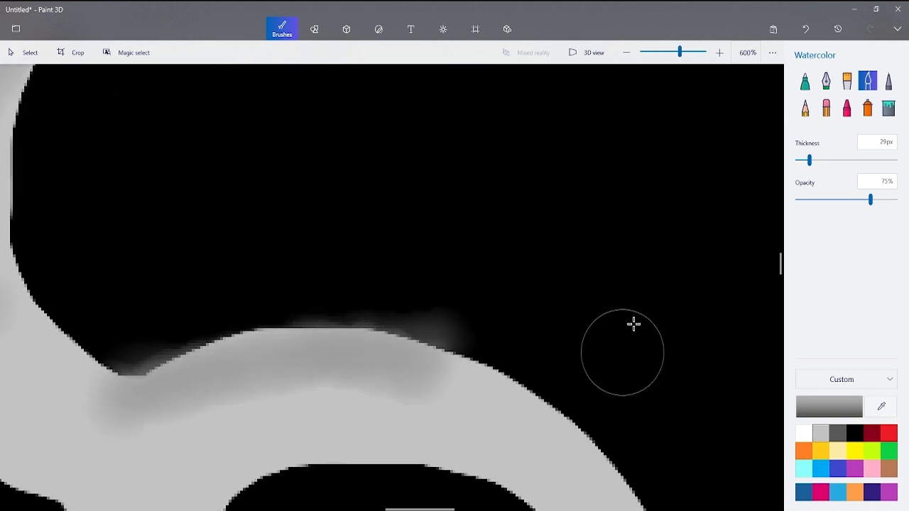
left_click(838, 432)
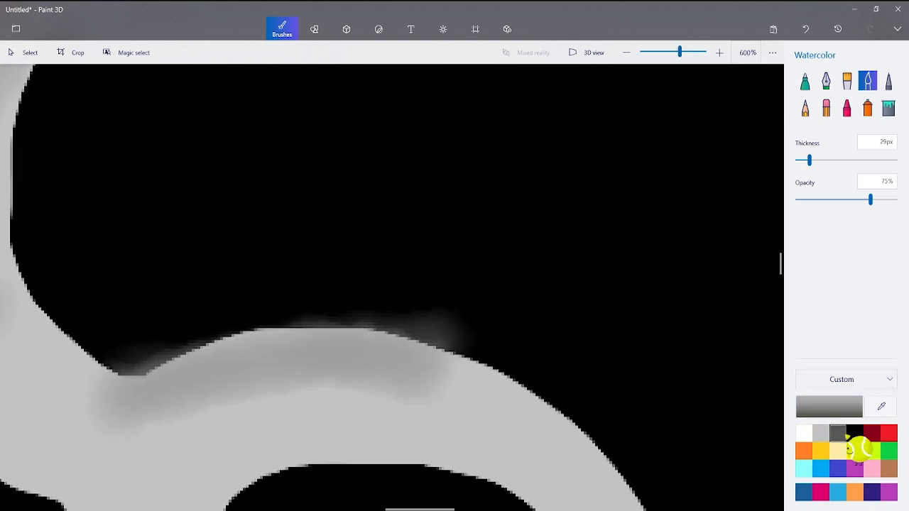
left_click(804, 81)
left_click_drag(402, 322, 463, 344)
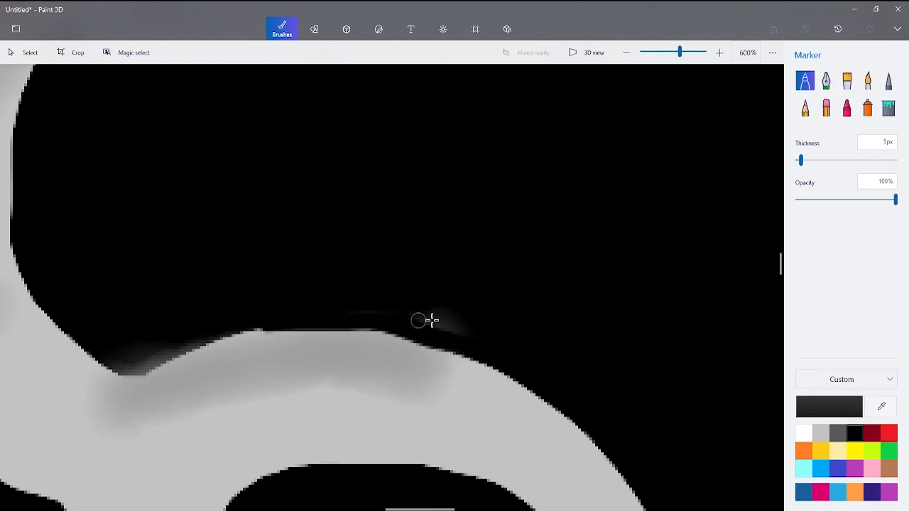
left_click_drag(432, 320, 360, 319)
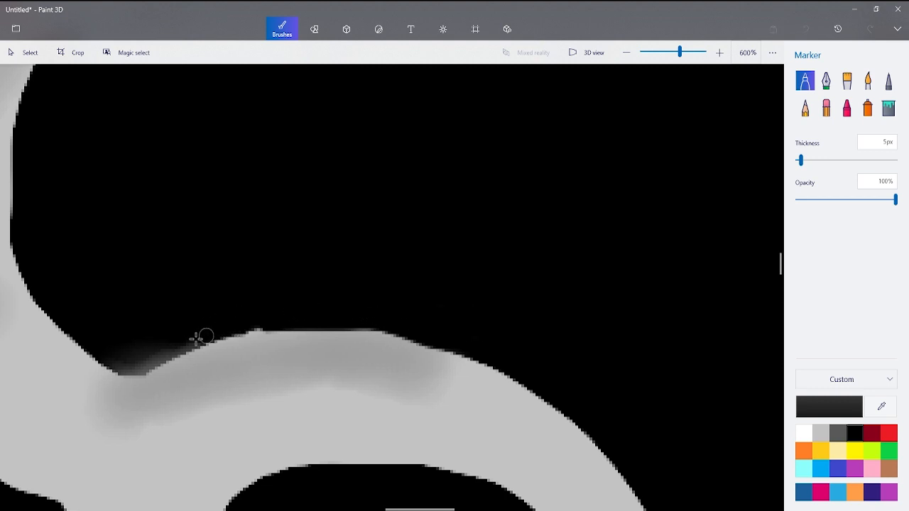
left_click_drag(199, 336, 132, 374)
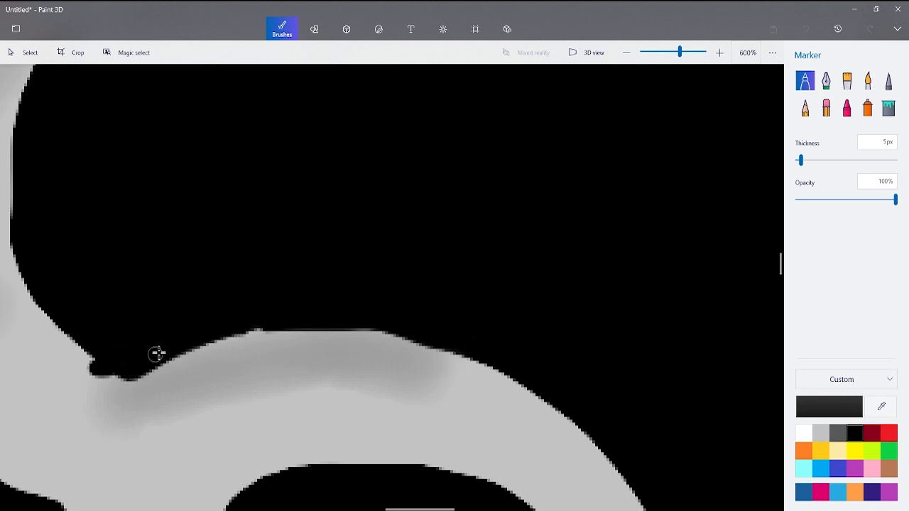
left_click(805, 29)
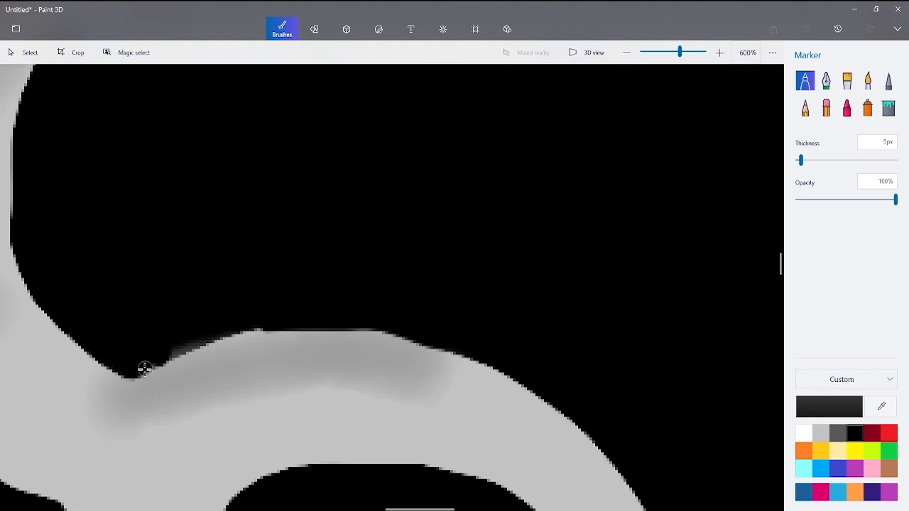
left_click_drag(145, 369, 221, 331)
scroll(247, 322, "down", 8)
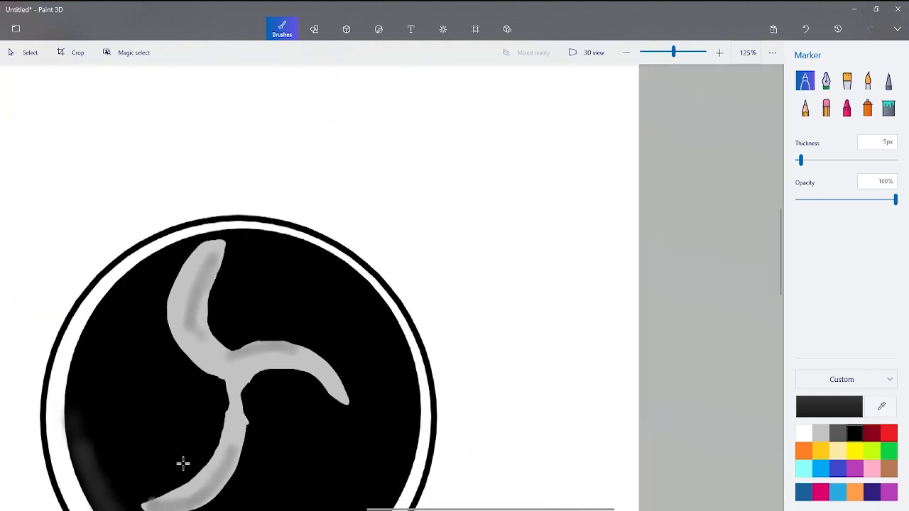
- Examine the shading on the lower blade, the whole figure, and the area beside the body's right edge
scroll(141, 492, "down", 2)
scroll(231, 481, "up", 8)
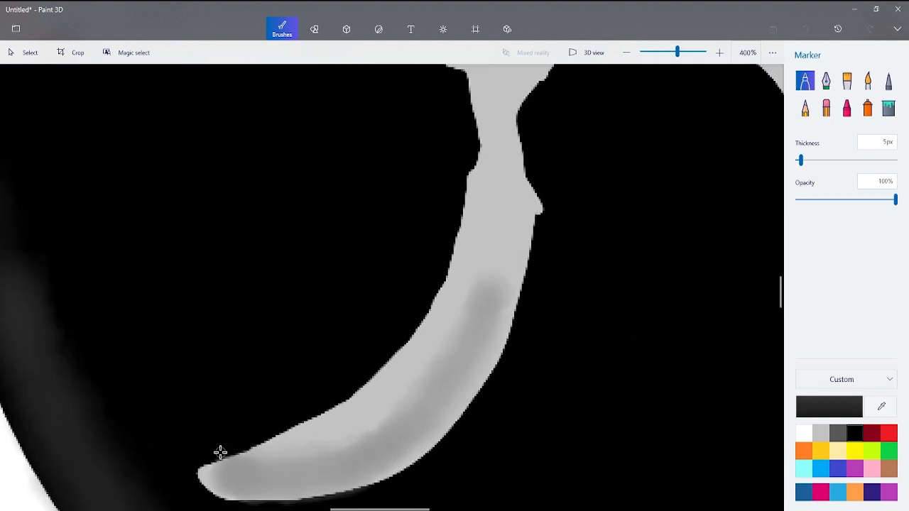
scroll(223, 447, "down", 6)
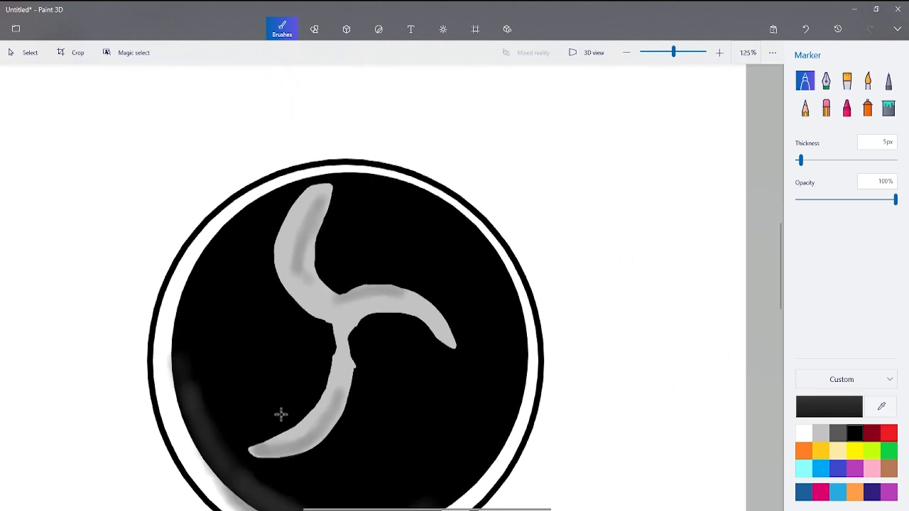
scroll(235, 433, "down", 2)
scroll(201, 473, "down", 2)
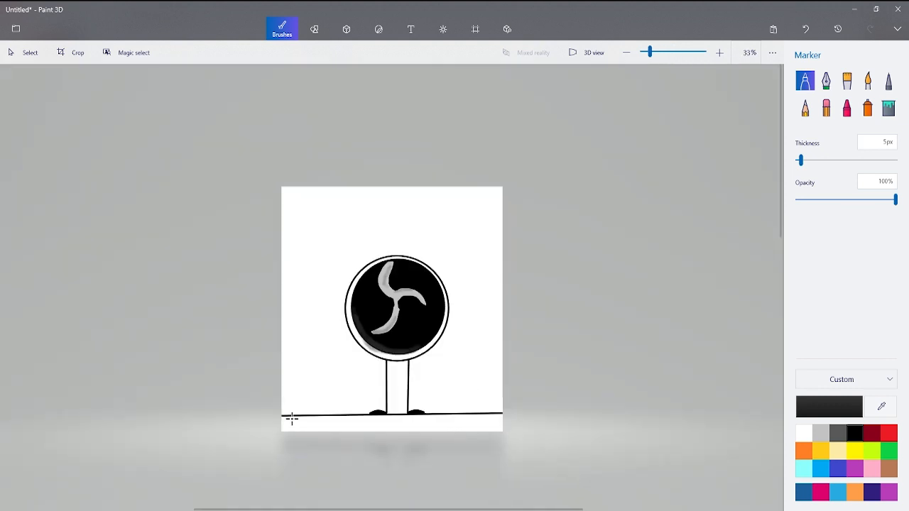
scroll(406, 257, "up", 3)
scroll(406, 257, "up", 1)
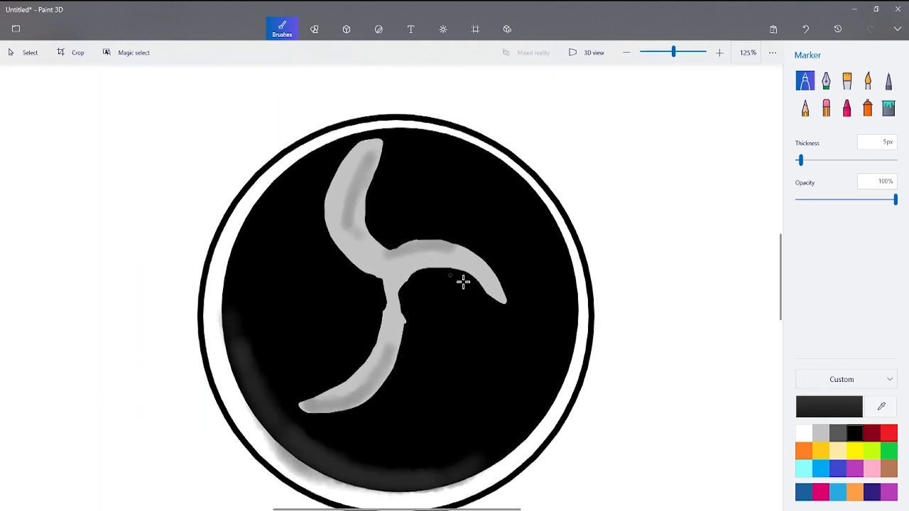
scroll(572, 381, "up", 1)
scroll(595, 343, "up", 2)
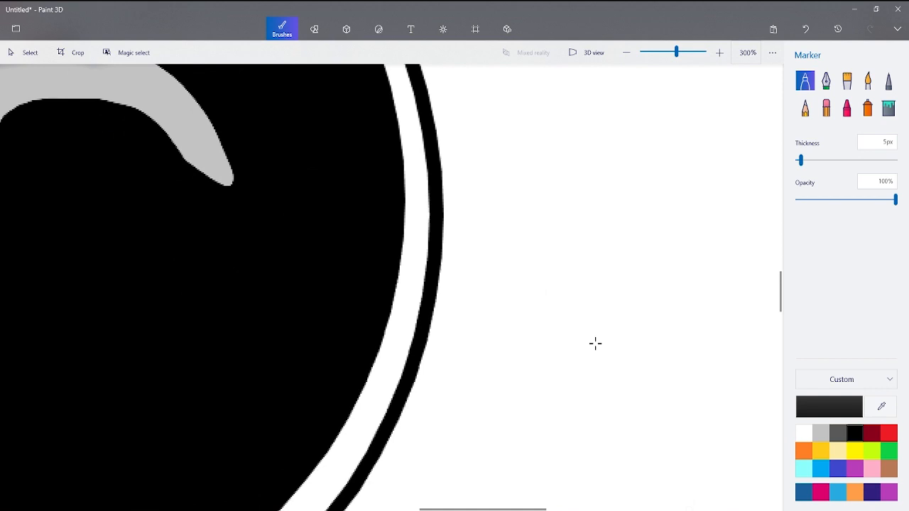
- Draw a straight black line slanting down and outward from the body's right edge as the upper arm
left_click(315, 29)
scroll(569, 226, "down", 2)
left_click(805, 93)
scroll(435, 211, "down", 4)
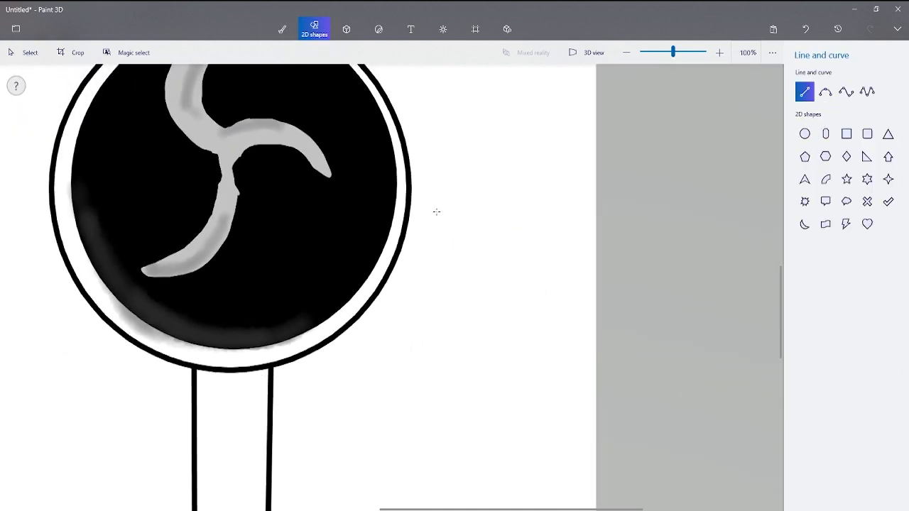
scroll(448, 215, "up", 6)
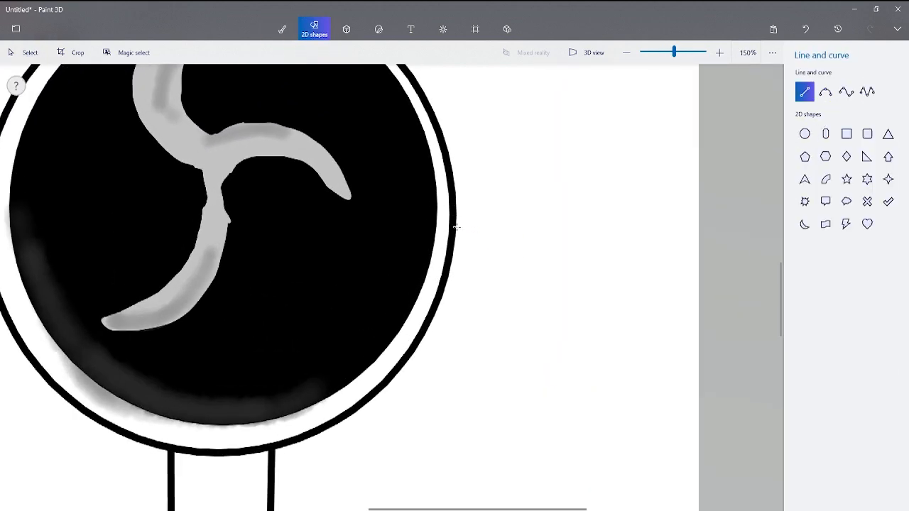
scroll(452, 281, "down", 6)
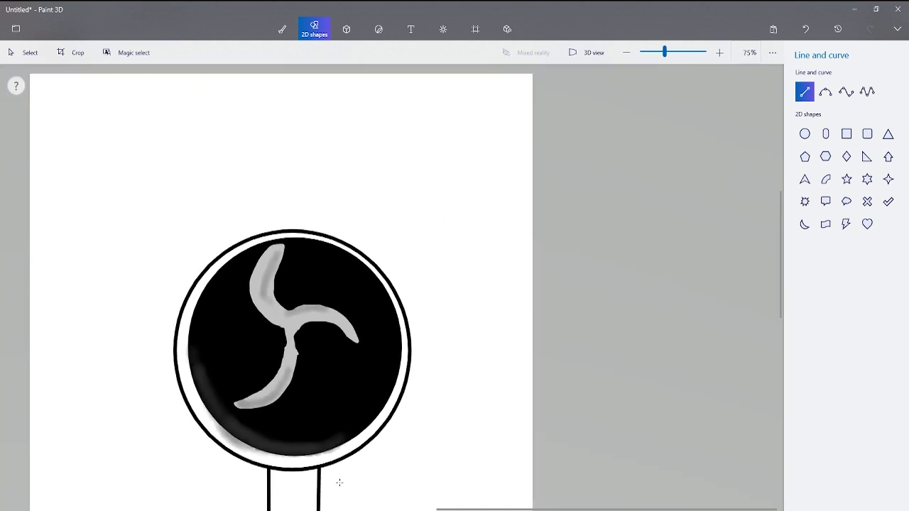
scroll(412, 300, "up", 4)
scroll(402, 443, "up", 3)
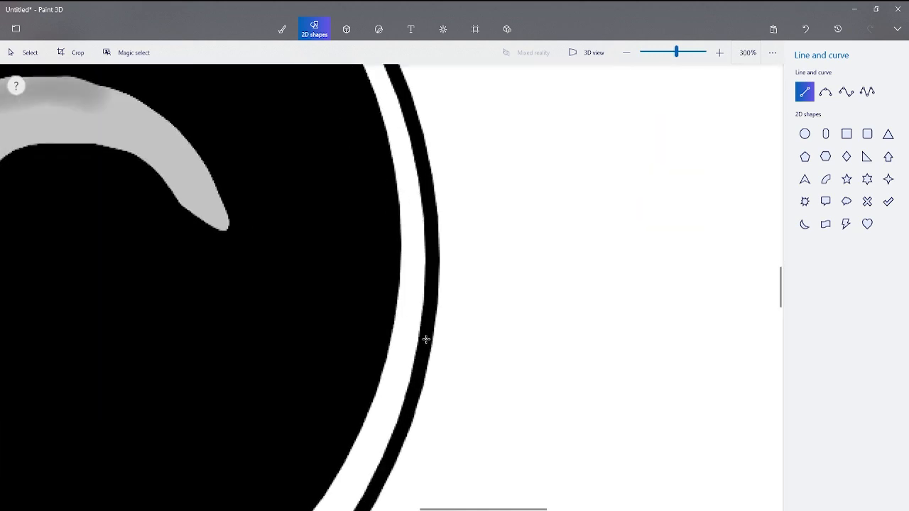
scroll(426, 339, "down", 3)
scroll(441, 253, "up", 3)
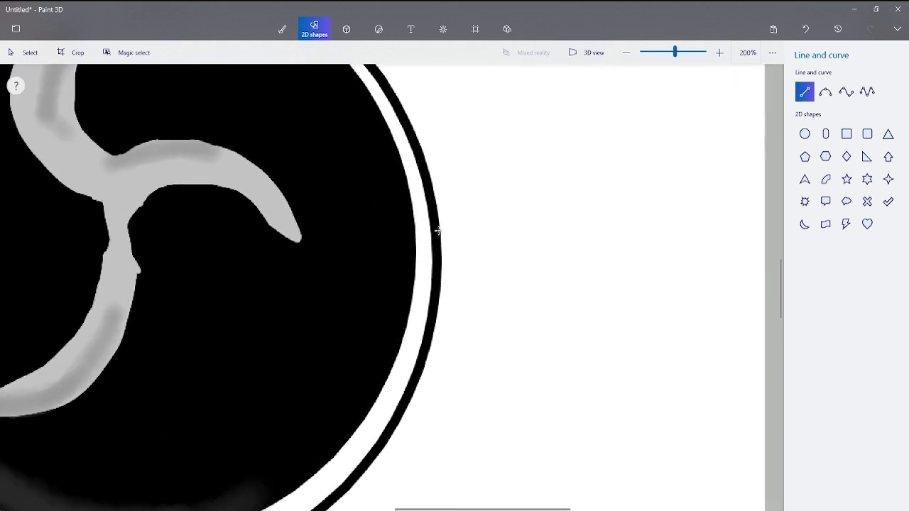
left_click_drag(432, 197, 471, 391)
left_click(541, 384)
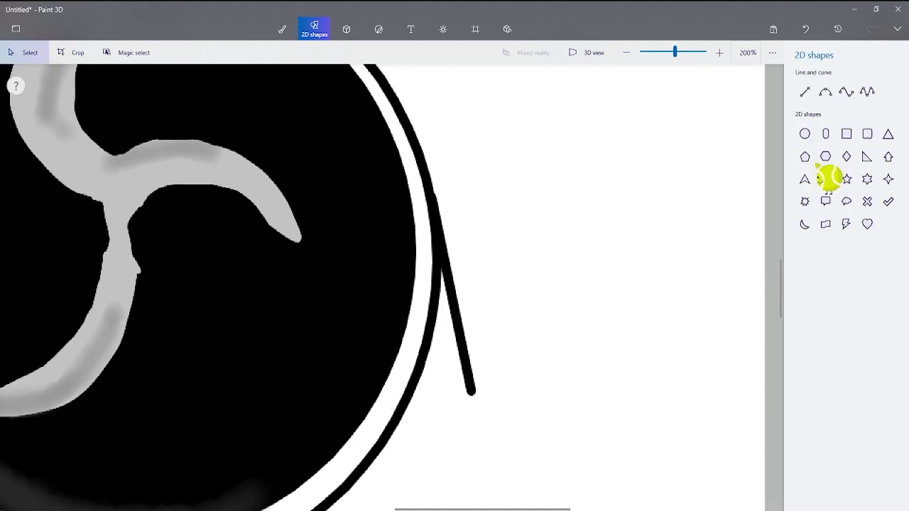
- Draw a shorter 10 px black line from the right arm's elbow, slanting down toward the body as the forearm
scroll(475, 462, "up", 2)
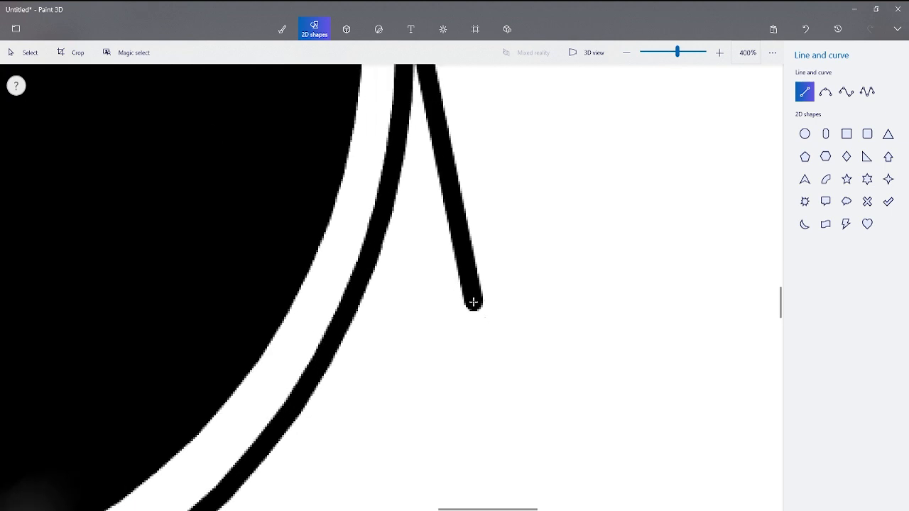
left_click_drag(473, 300, 419, 473)
scroll(546, 385, "down", 1)
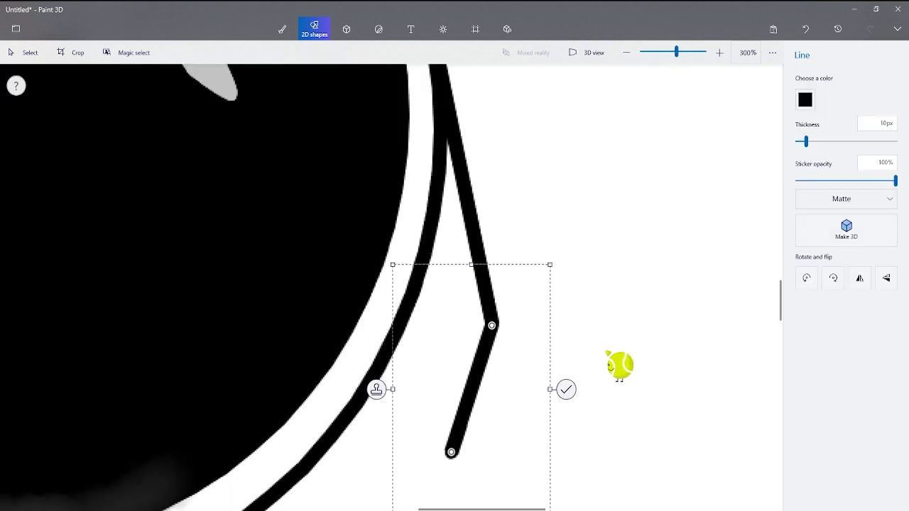
left_click(613, 352)
- Draw a small unfilled circle with a solid black 10 px outline at the end of the right forearm as the hand
scroll(611, 350, "down", 2)
scroll(546, 380, "up", 2)
left_click(805, 133)
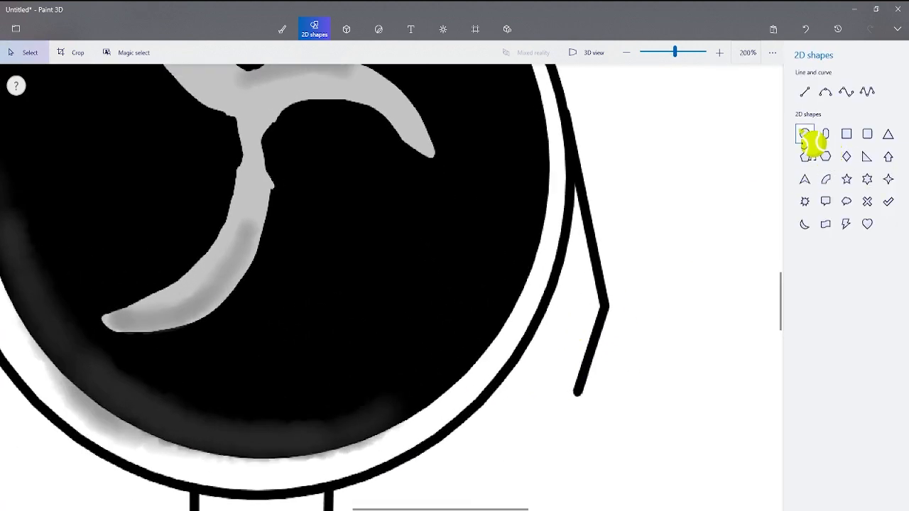
scroll(545, 430, "up", 1)
left_click_drag(549, 401, 602, 355)
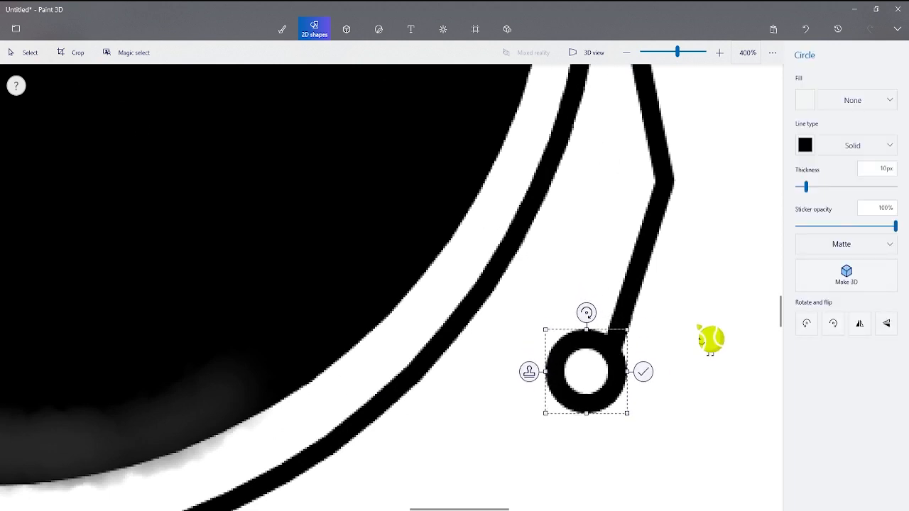
left_click(710, 337)
- Fill the inside of the right hand's circle with black
left_click(281, 29)
left_click(888, 108)
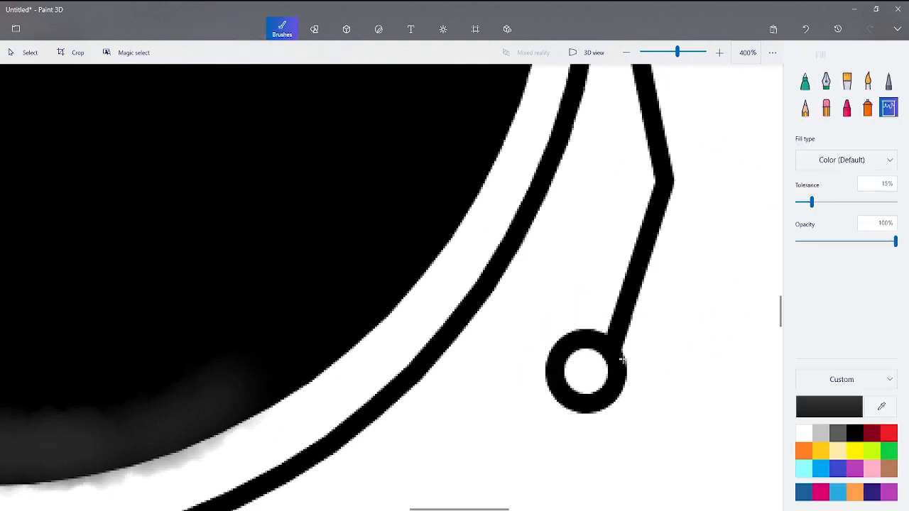
left_click(581, 375)
scroll(575, 377, "down", 4)
scroll(415, 370, "down", 1)
scroll(92, 329, "up", 1)
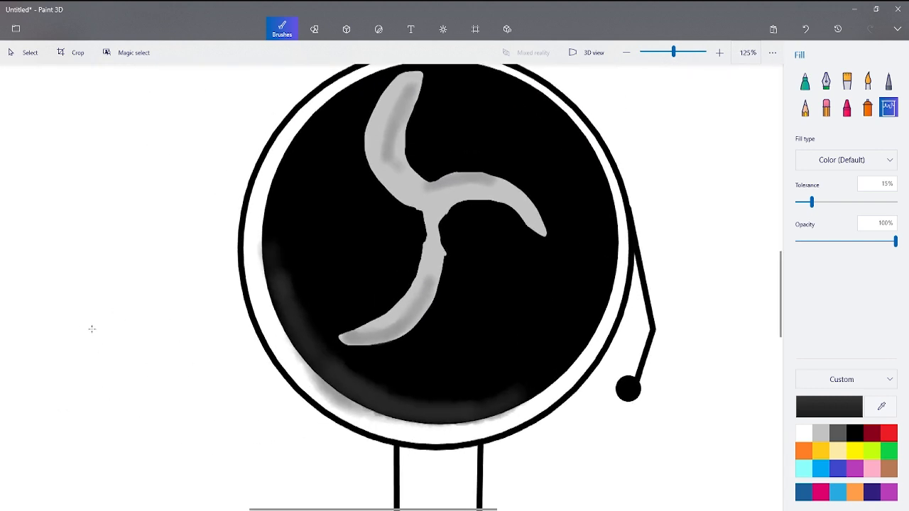
- Draw a straight black line from the body's left edge slanting up and outward as the raised arm
left_click(314, 29)
left_click(805, 90)
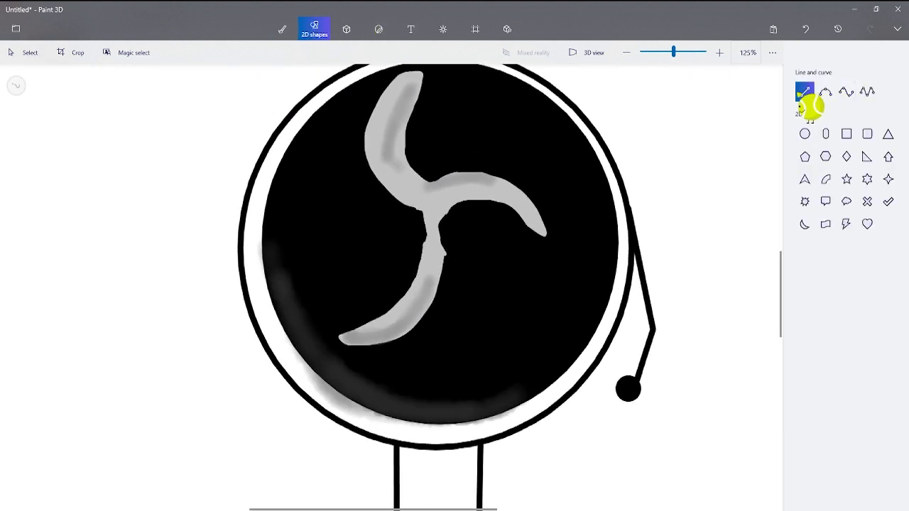
left_click_drag(237, 259, 177, 116)
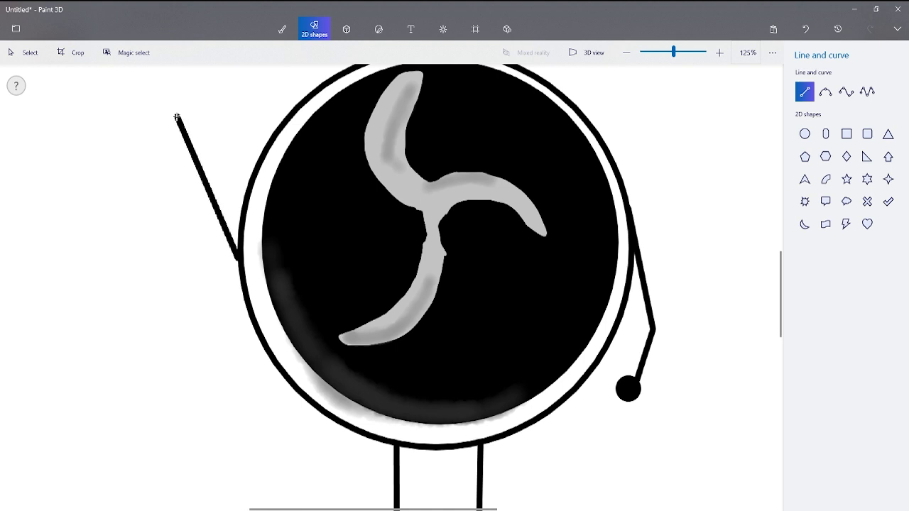
left_click(295, 135)
- Try adding a short black forearm line rising from the upper end of the raised left arm
scroll(294, 134, "down", 2)
scroll(223, 133, "up", 6)
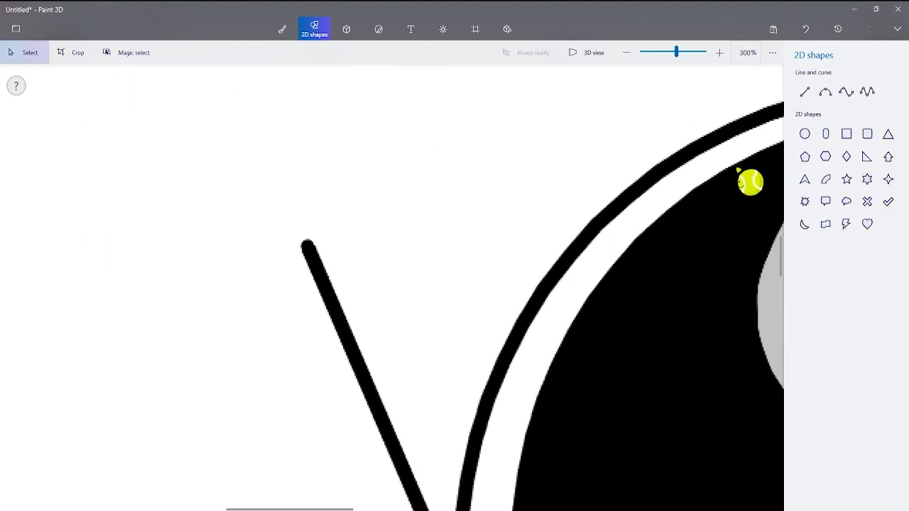
left_click(805, 91)
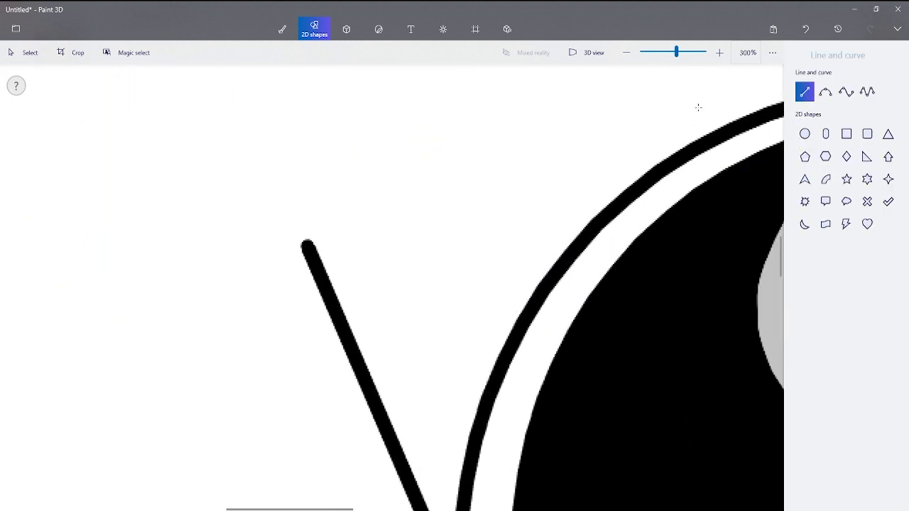
left_click_drag(329, 201, 331, 134)
left_click(490, 201)
scroll(490, 201, "down", 2)
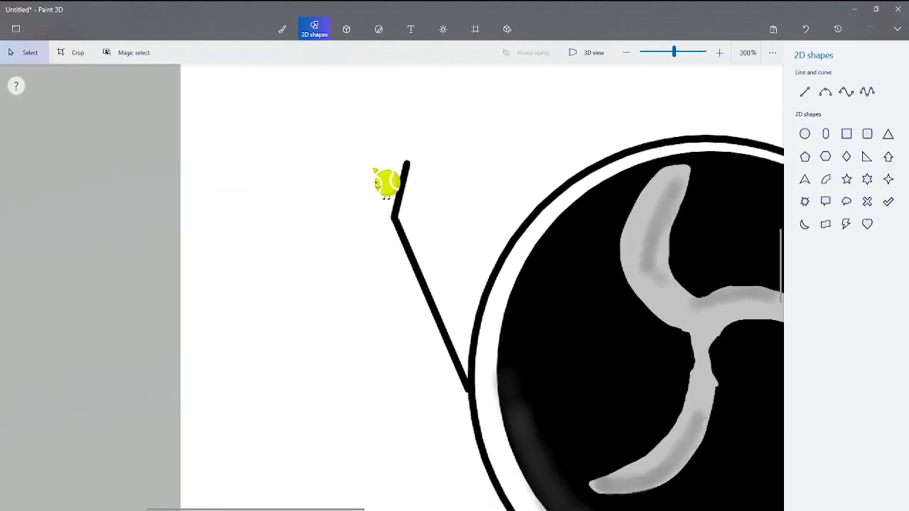
- Undo the short forearm line and draw an outlined circle at the raised left arm's end as the hand
scroll(383, 111, "up", 1)
left_click(805, 134)
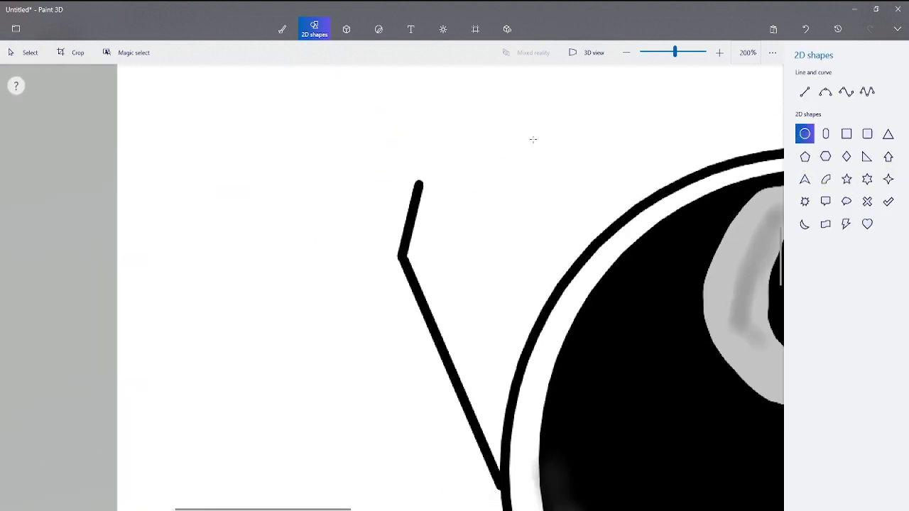
left_click(805, 29)
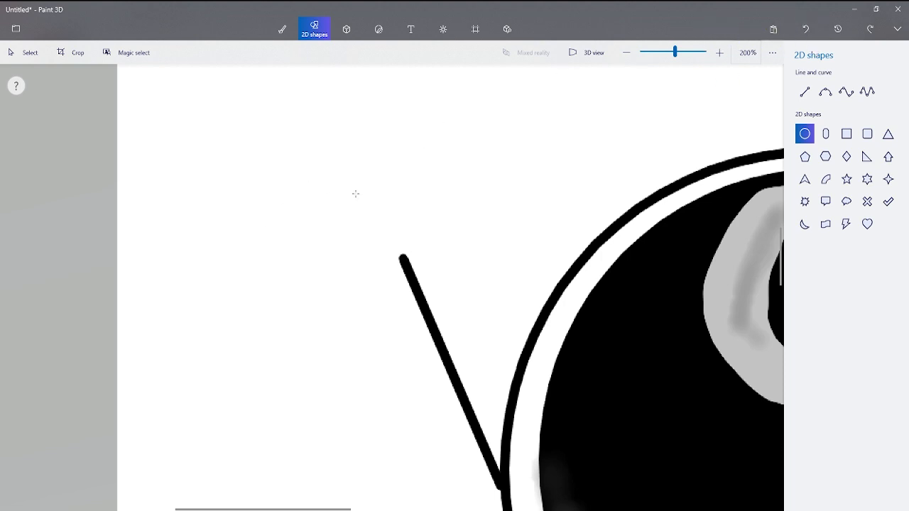
left_click_drag(355, 193, 428, 262)
left_click(490, 190)
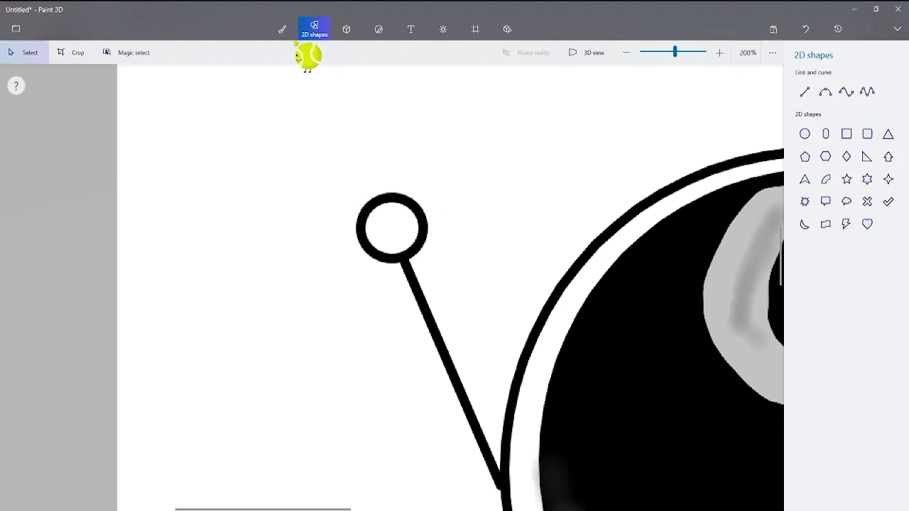
- Fill the inside of the raised left hand's circle with black
left_click(282, 29)
left_click(410, 212)
scroll(476, 277, "down", 5)
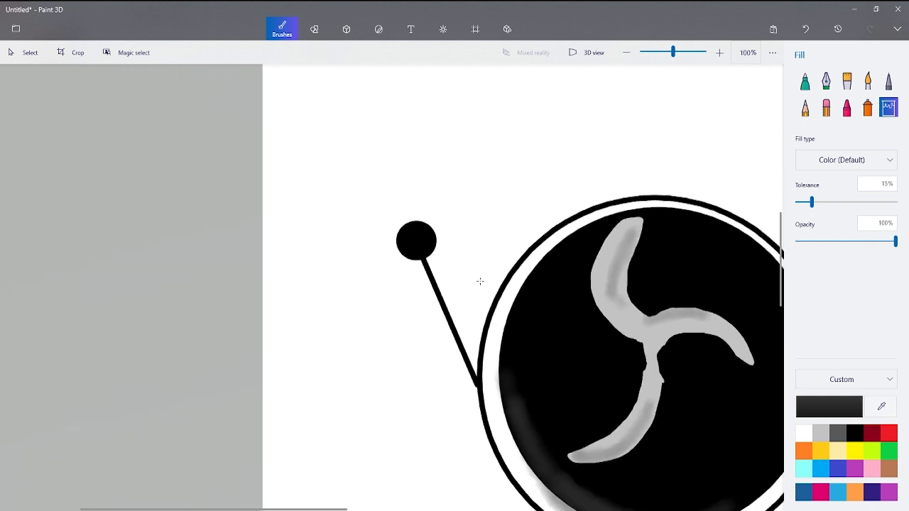
scroll(480, 277, "up", 10)
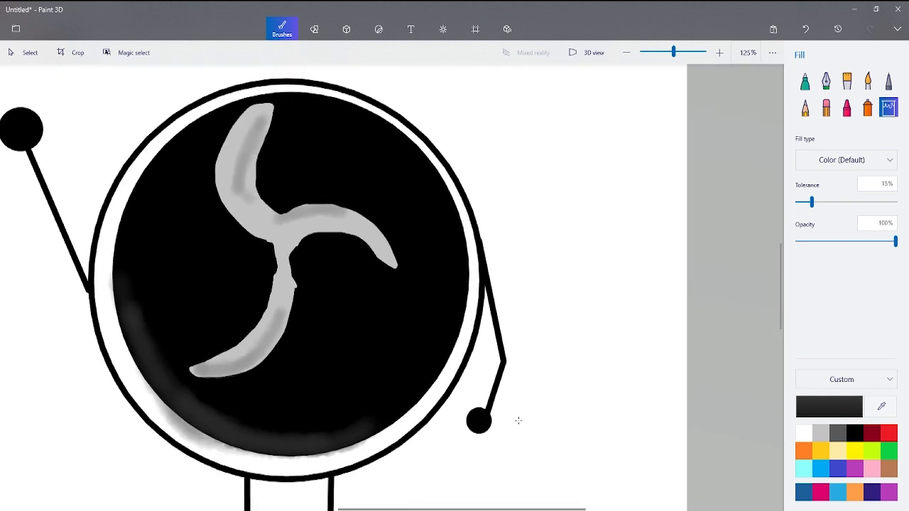
scroll(504, 384, "up", 4)
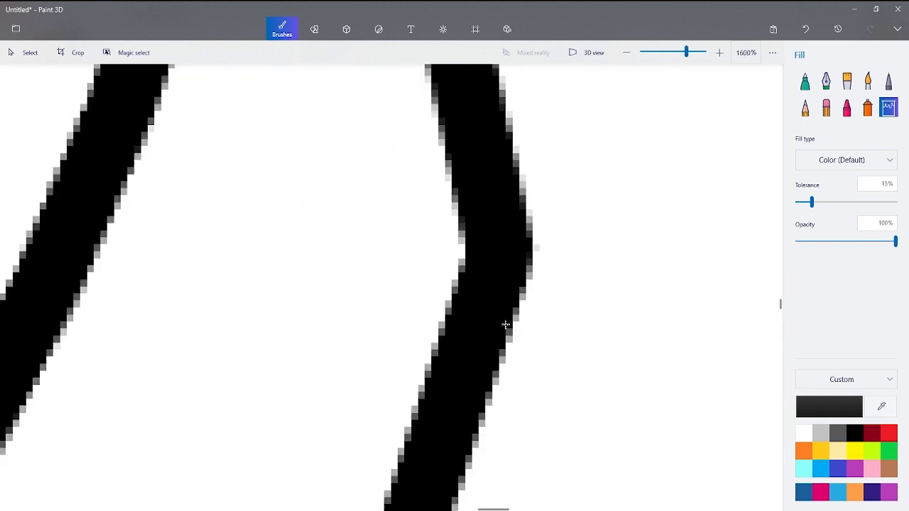
scroll(502, 162, "down", 5)
scroll(502, 162, "down", 8)
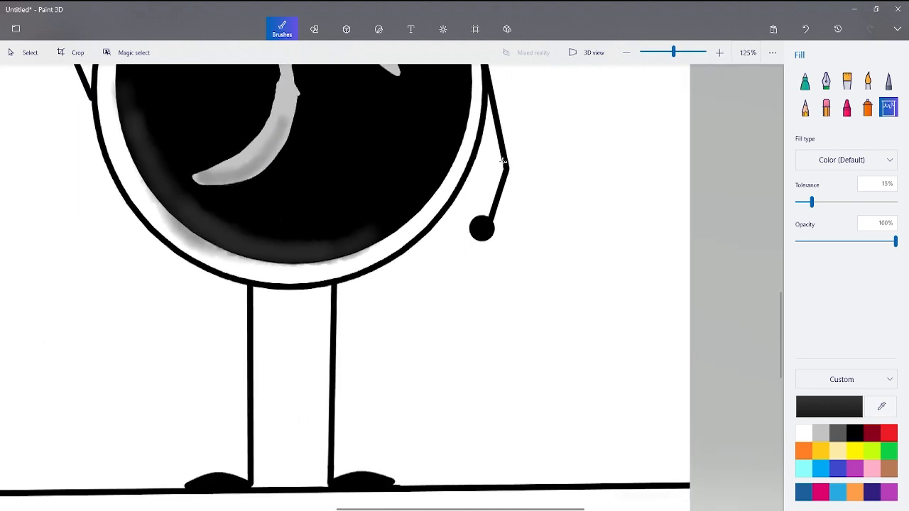
scroll(381, 279, "up", 4)
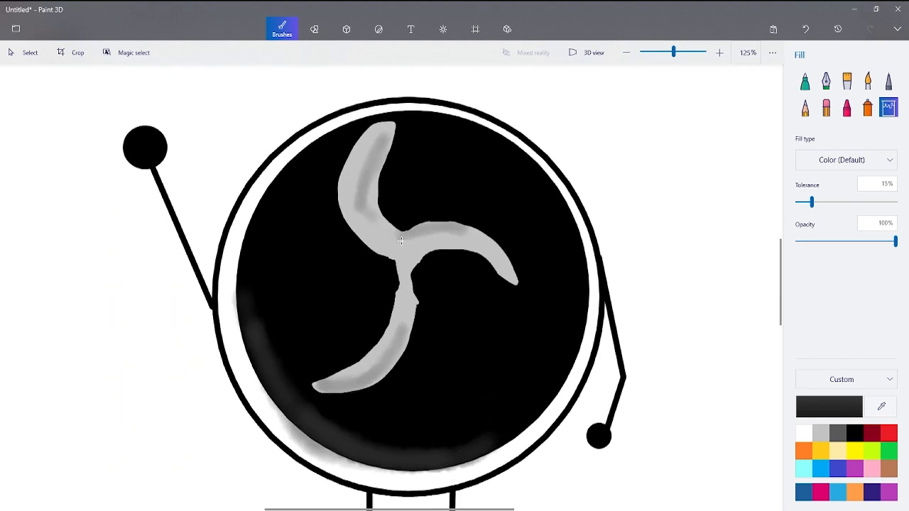
- Choose white with the 5 px Marker and outline a narrow slanted oval across the right blade
scroll(667, 319, "up", 2)
left_click(803, 432)
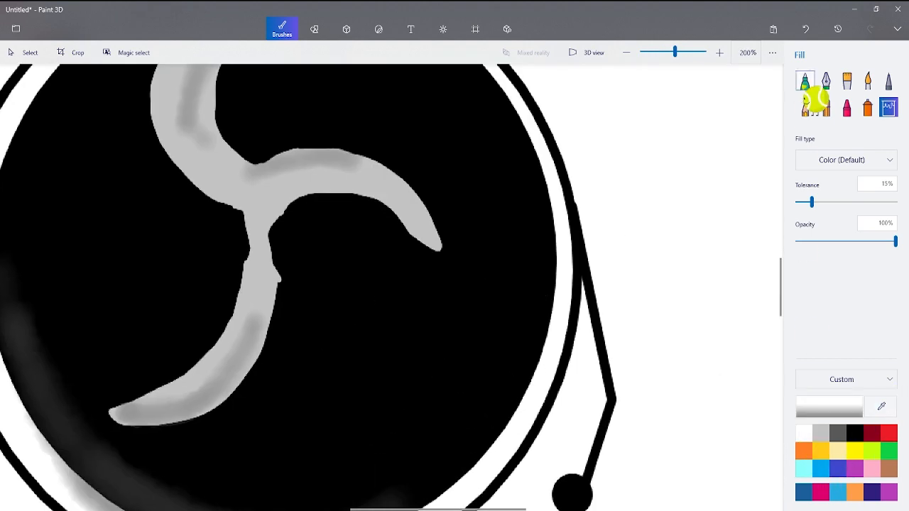
left_click(804, 80)
scroll(489, 277, "down", 3)
scroll(418, 206, "up", 4)
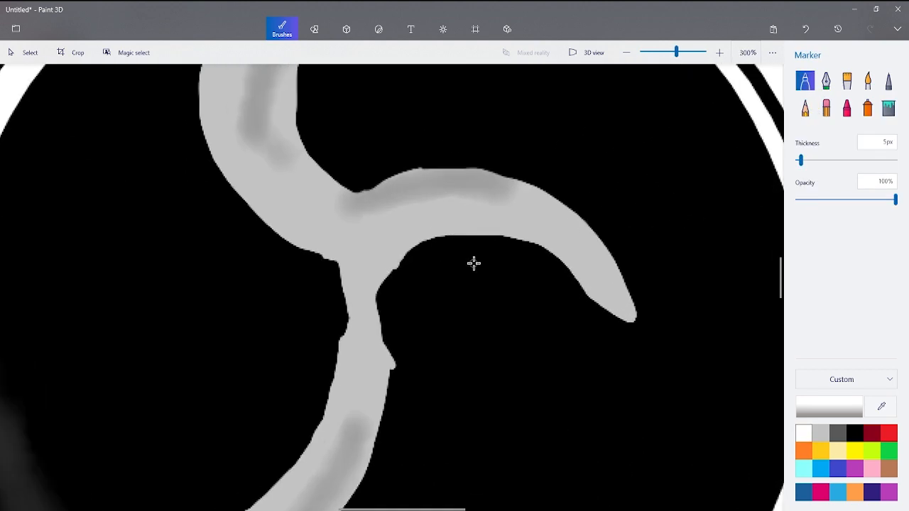
scroll(475, 264, "down", 4)
scroll(489, 263, "up", 3)
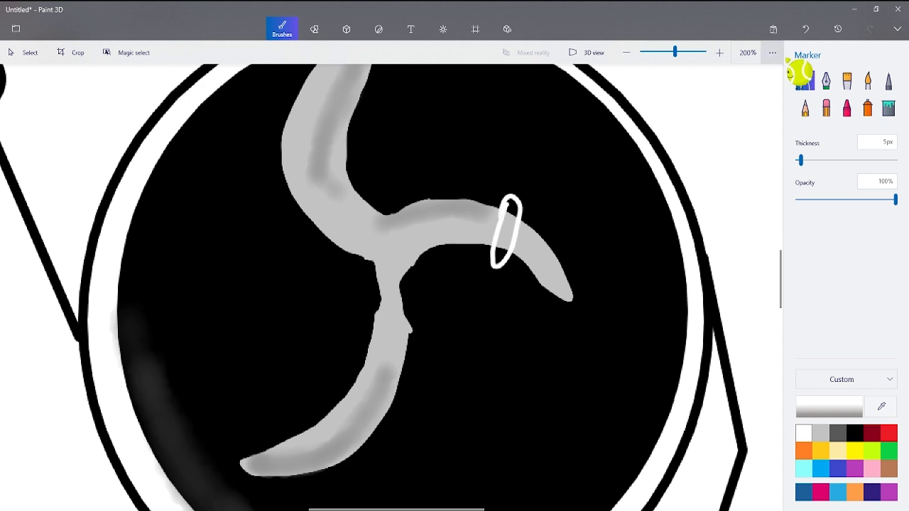
- Undo the narrow white oval and redraw a slanted white oval across the right blade with the Marker
left_click(805, 28)
scroll(505, 282, "up", 2)
scroll(504, 282, "up", 2)
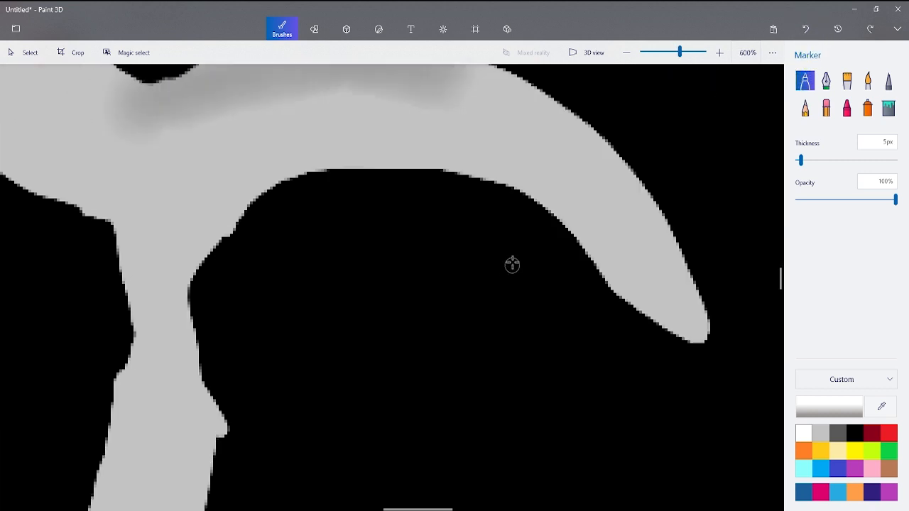
scroll(511, 262, "down", 2)
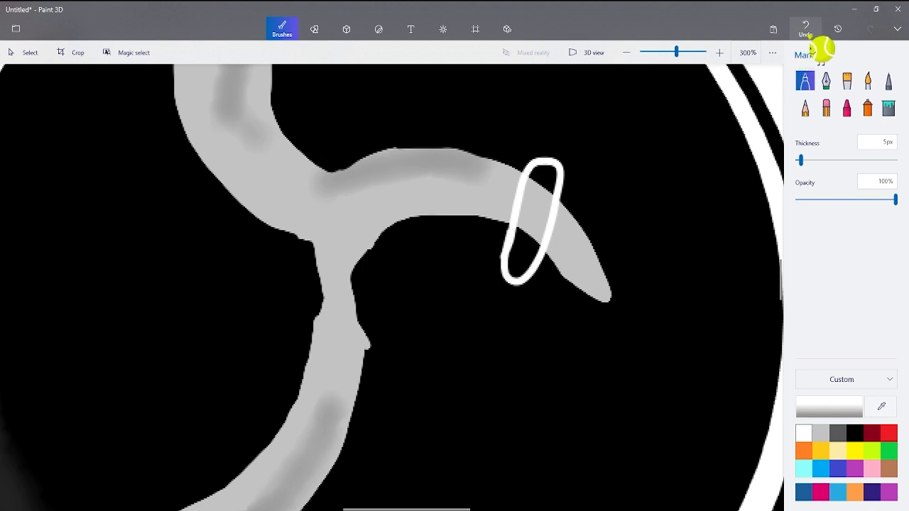
- Undo the slanted oval and outline a narrow, nearly upright white rounded shape across the right blade with the 5 px Marker
left_click(805, 29)
scroll(600, 176, "down", 3)
scroll(600, 175, "down", 3)
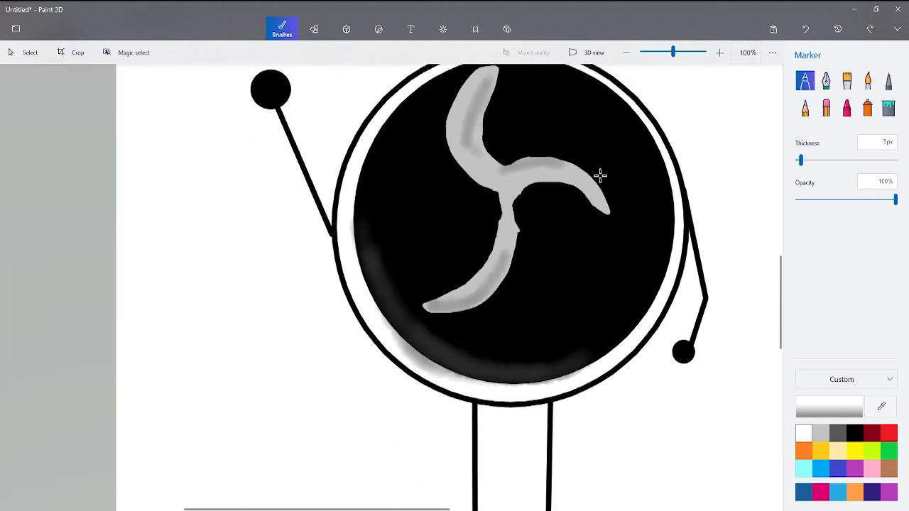
scroll(572, 166, "up", 5)
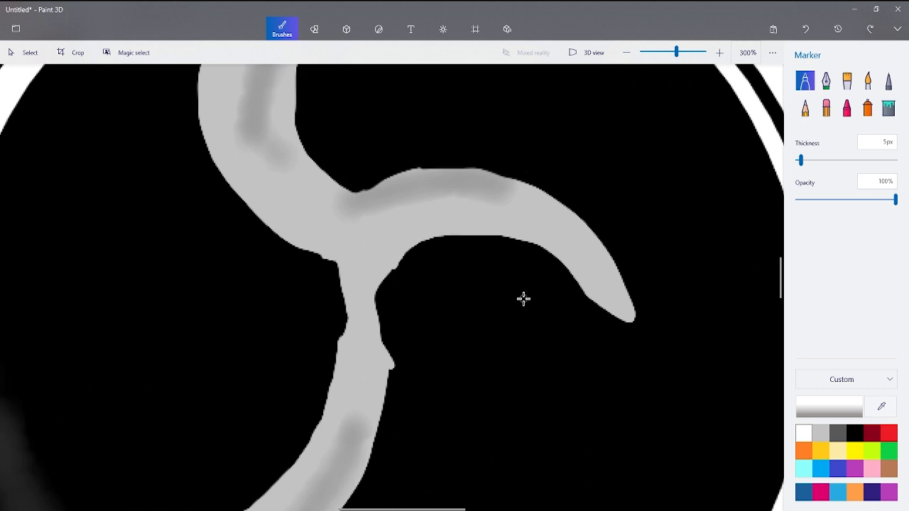
left_click_drag(524, 298, 539, 163)
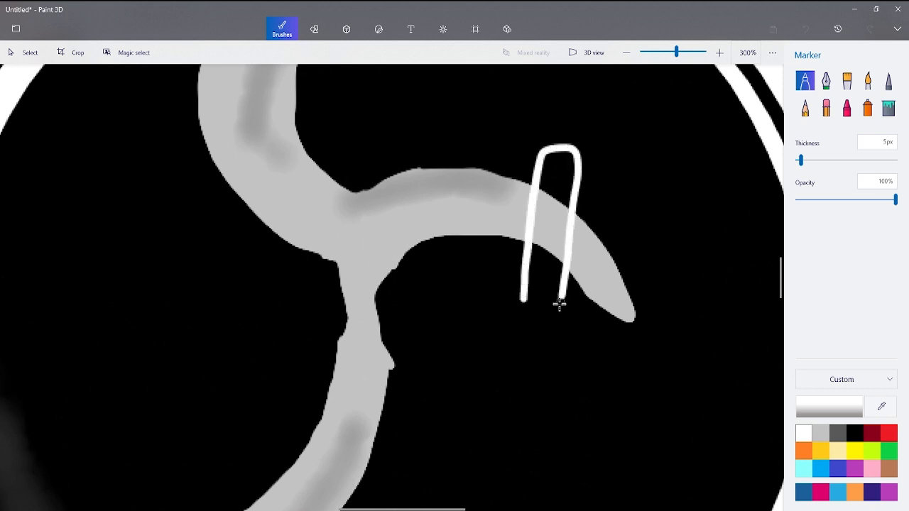
- Fill every section inside the narrow outline on the right blade with white
left_click(888, 108)
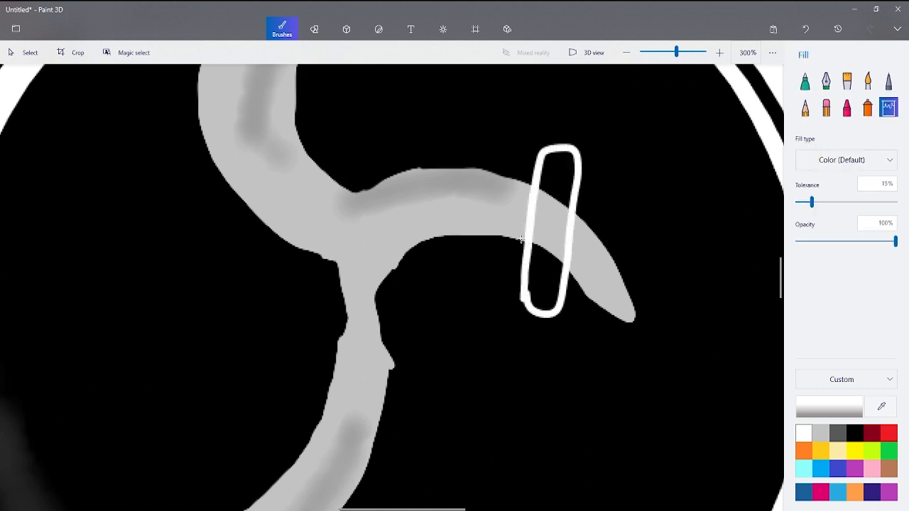
left_click(542, 254)
left_click(559, 215)
left_click(564, 182)
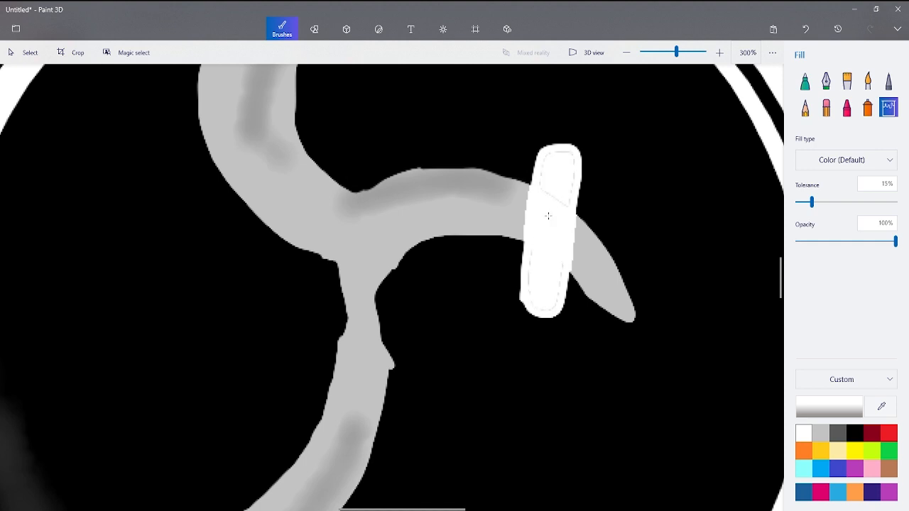
left_click(547, 216)
scroll(546, 219, "down", 1)
scroll(371, 214, "up", 1)
- Outline a second slanted white oval where the blades meet with the Marker, redrawing it once, and fill its inside with white
left_click(805, 81)
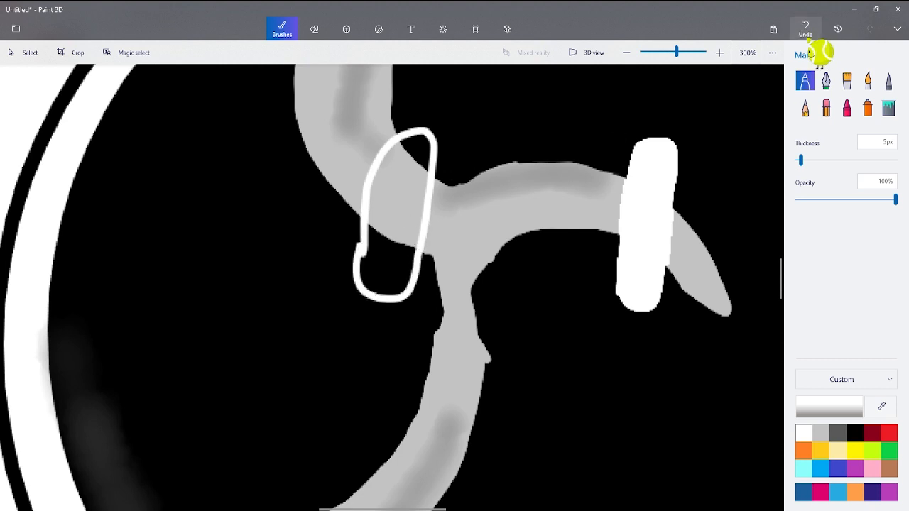
left_click(805, 29)
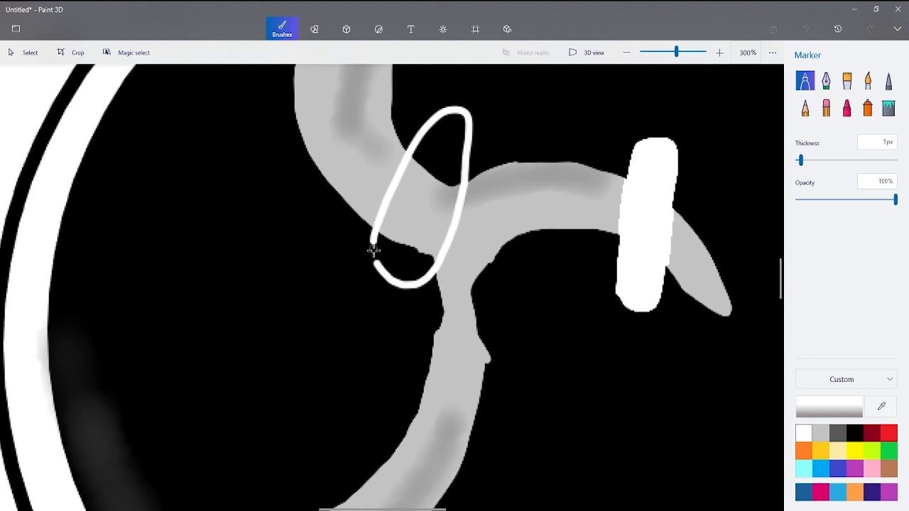
left_click(888, 107)
left_click(452, 147)
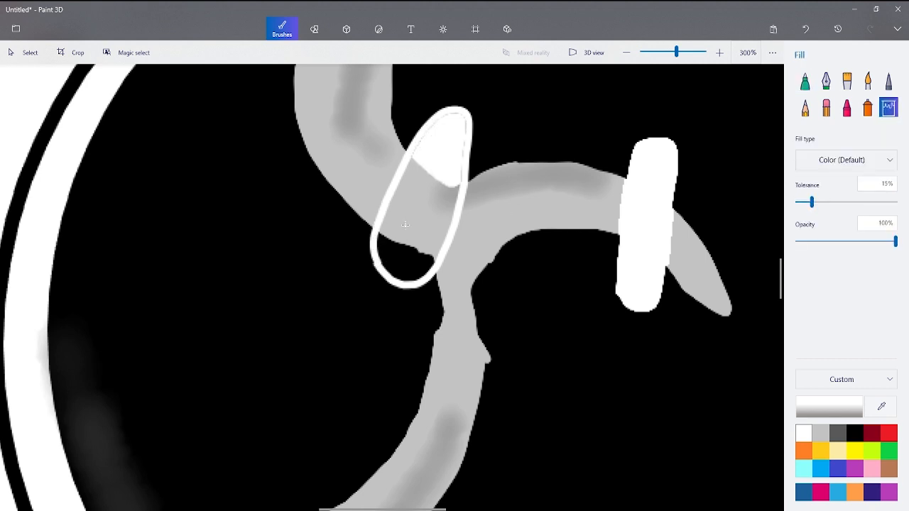
left_click(402, 217)
left_click(405, 261)
scroll(434, 219, "down", 5)
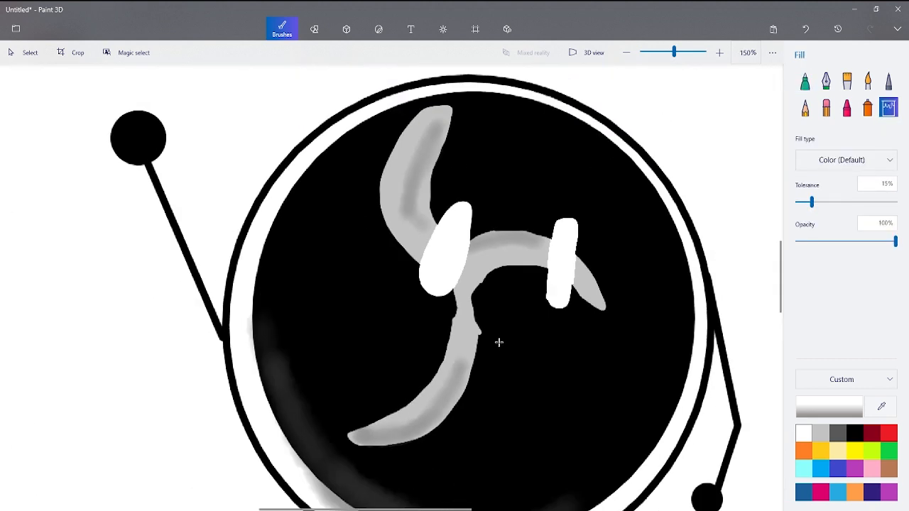
scroll(489, 362, "up", 3)
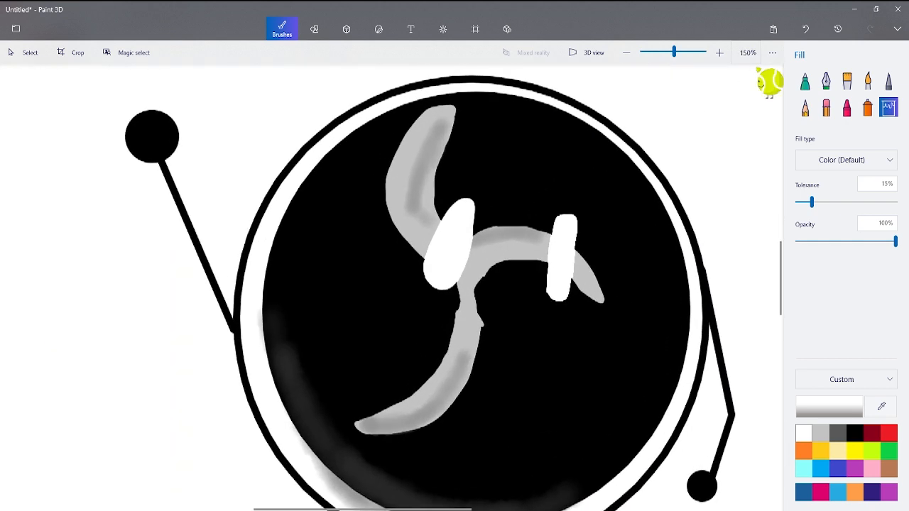
- Undo the fills and outlines of both hand-drawn white eye shapes
left_click(805, 29)
left_click(808, 32)
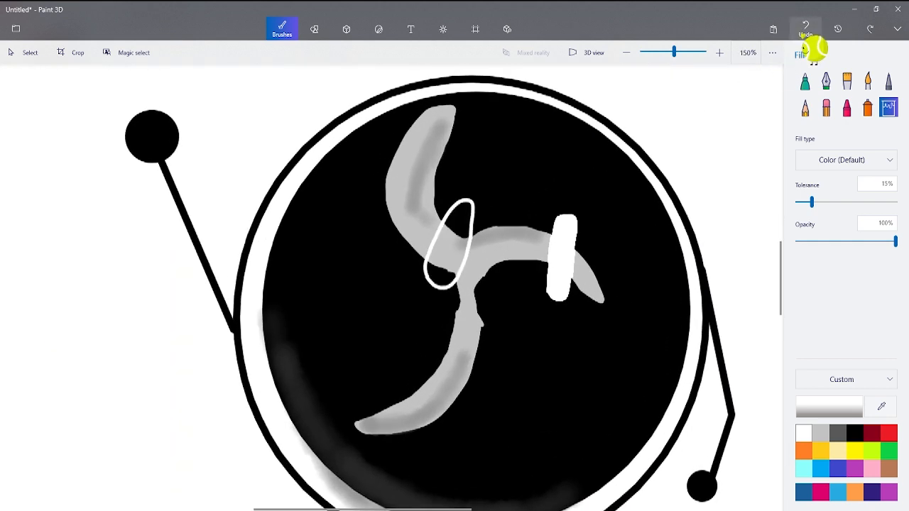
left_click(808, 32)
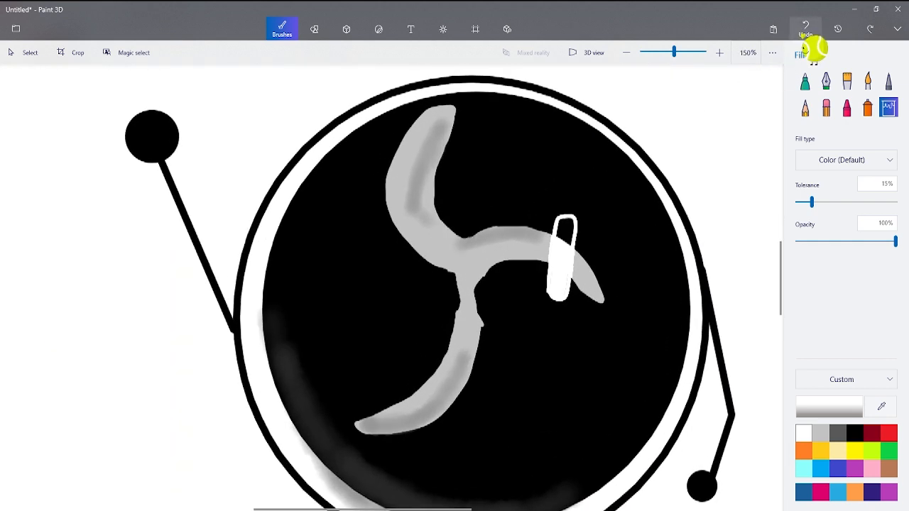
left_click(805, 33)
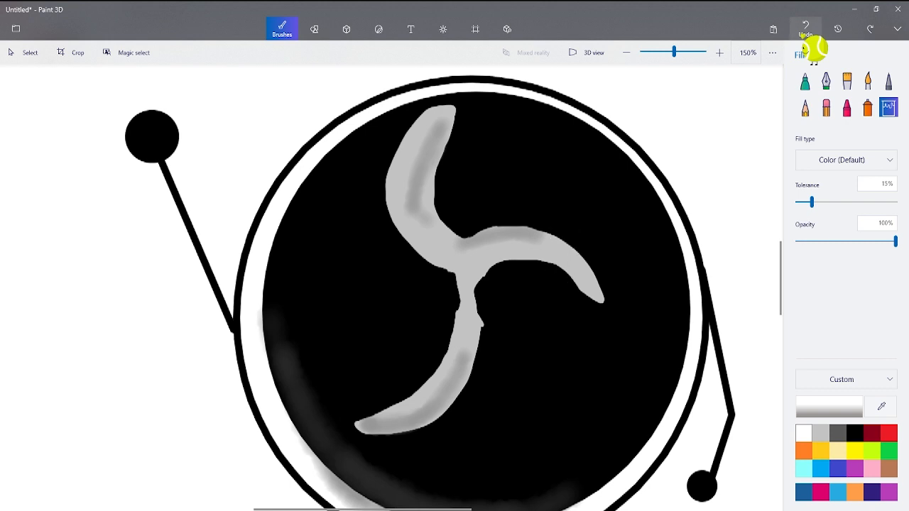
scroll(555, 237, "up", 3)
left_click(870, 29)
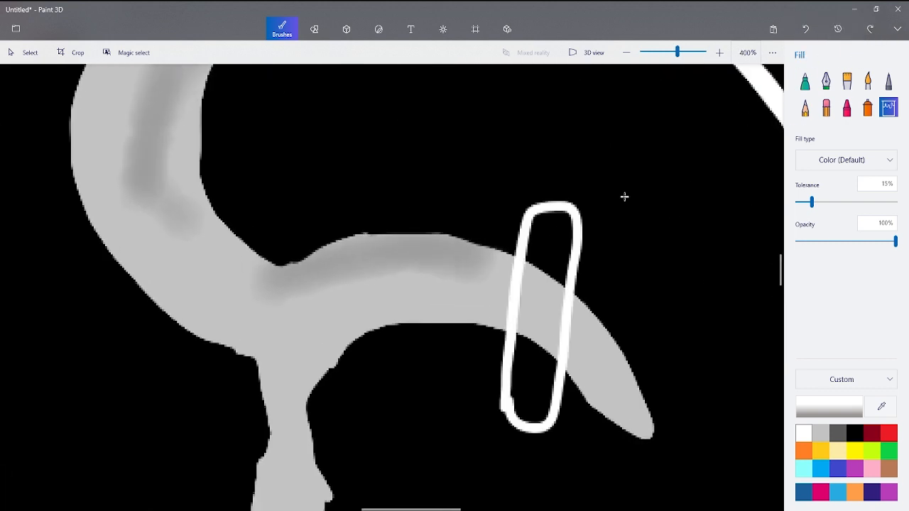
scroll(524, 235, "up", 5)
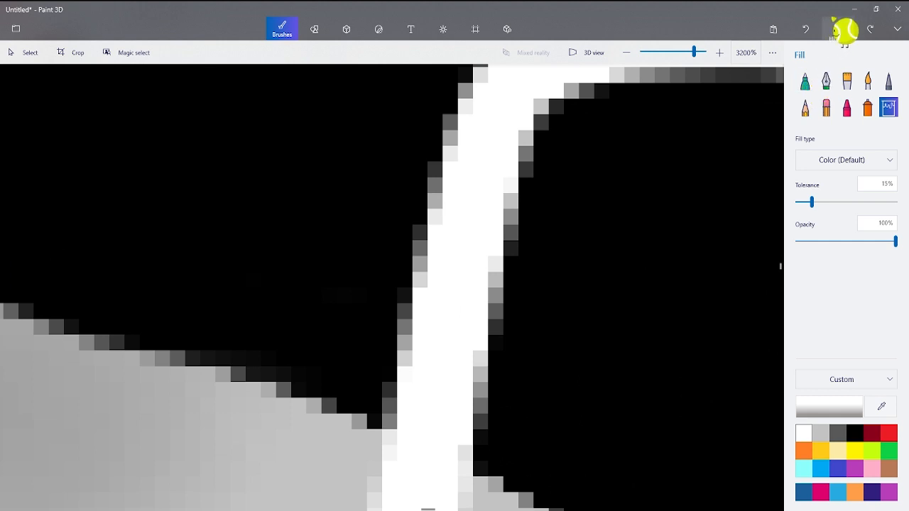
scroll(509, 178, "down", 4)
- Draw a tall oval over the right blade's outer part with the 2D circle shape and move it slightly down and left
left_click(347, 30)
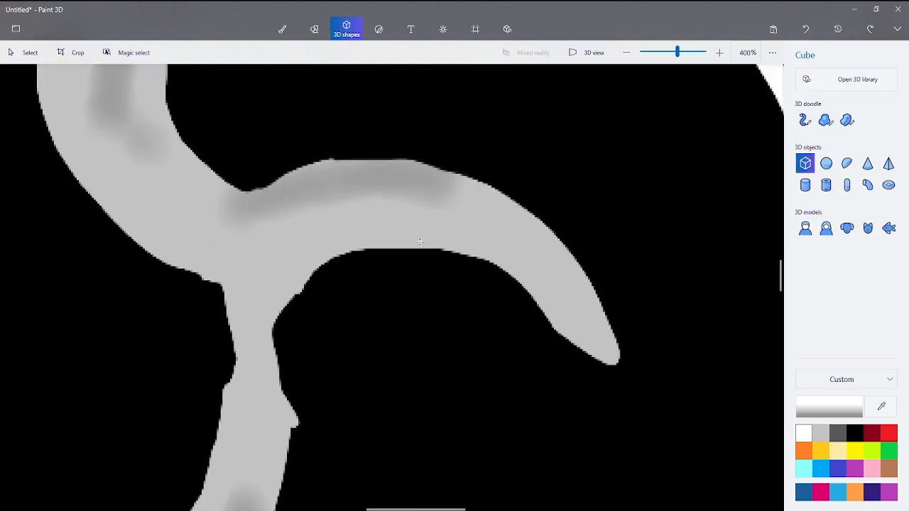
left_click(314, 30)
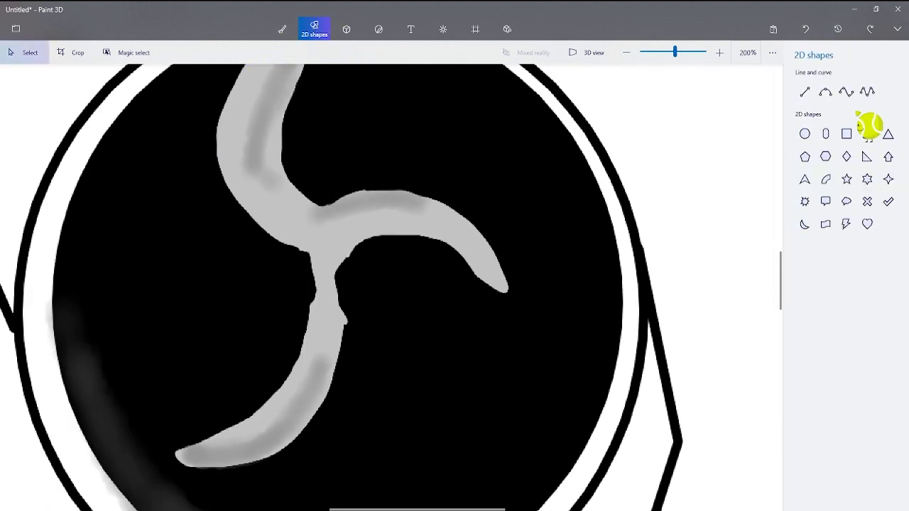
left_click(805, 135)
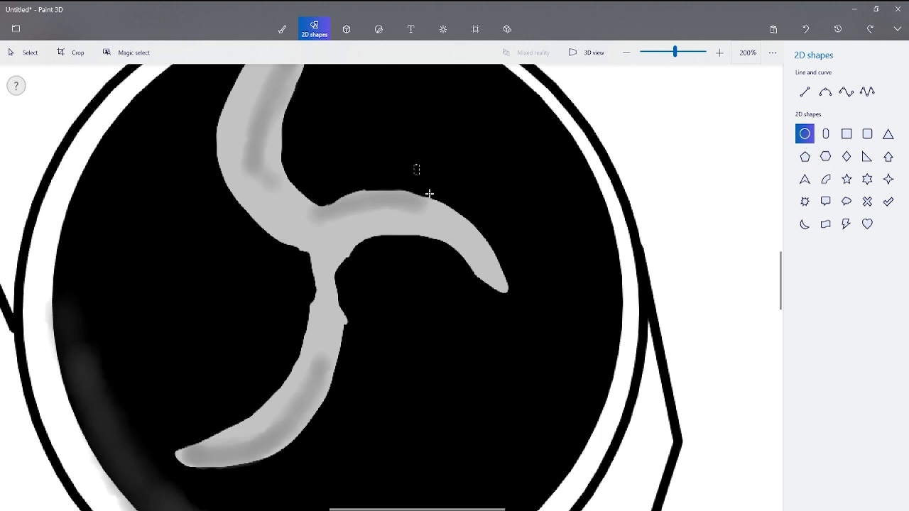
left_click_drag(415, 168, 503, 331)
left_click_drag(471, 276, 464, 294)
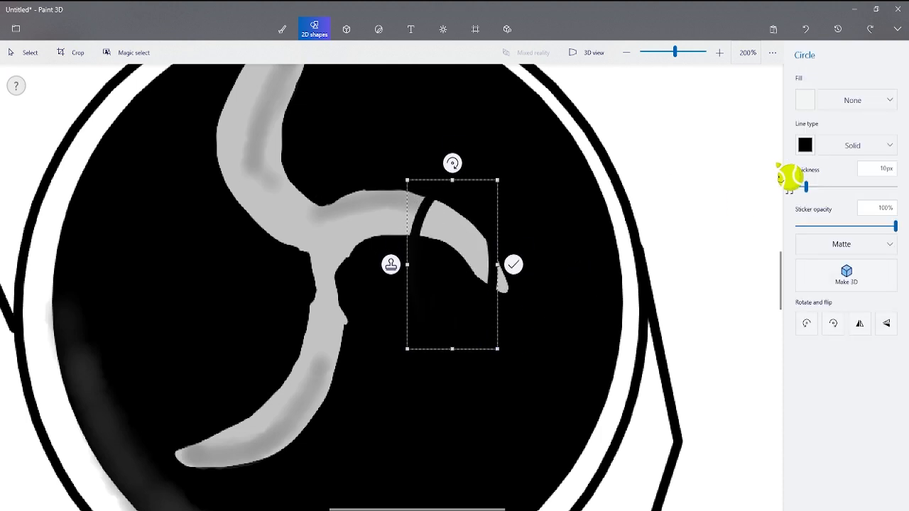
- Set the tall oval's line colour to white and place it on the canvas
left_click(812, 150)
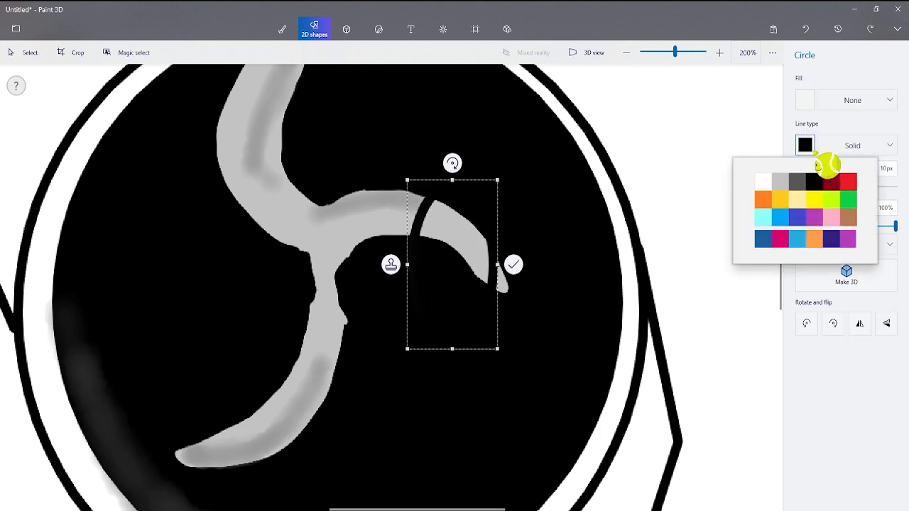
left_click(763, 181)
left_click(558, 224)
scroll(278, 288, "up", 2)
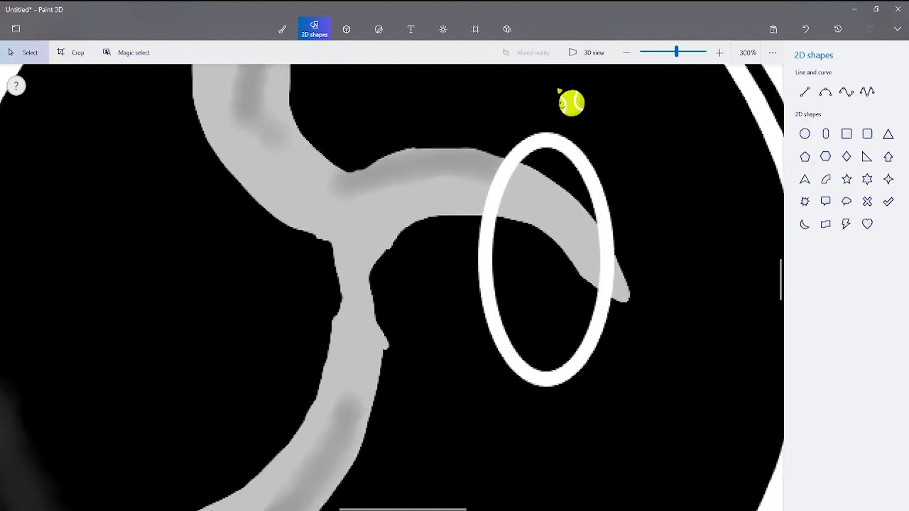
- Draw a short horizontal white line ending across the top of the lower blade, just below where the blades meet
left_click(805, 133)
scroll(448, 243, "down", 2)
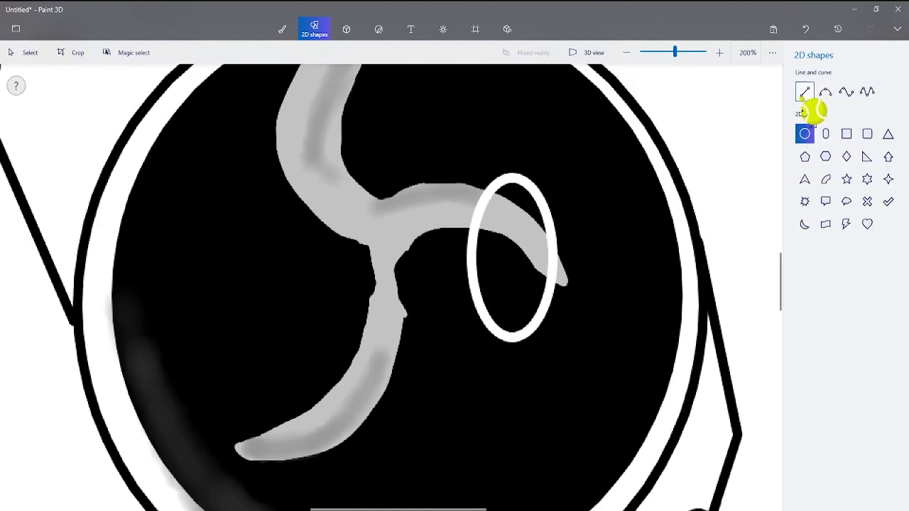
left_click(804, 92)
left_click_drag(306, 268, 387, 268)
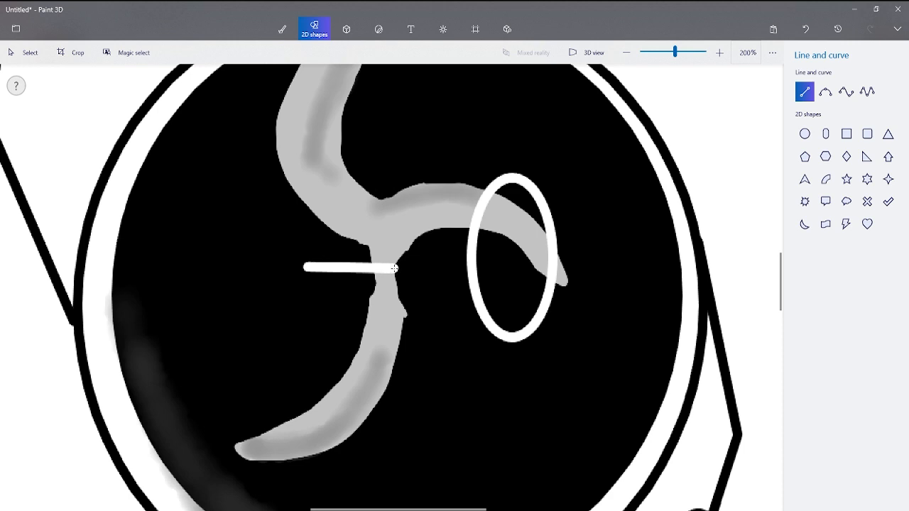
left_click(469, 277)
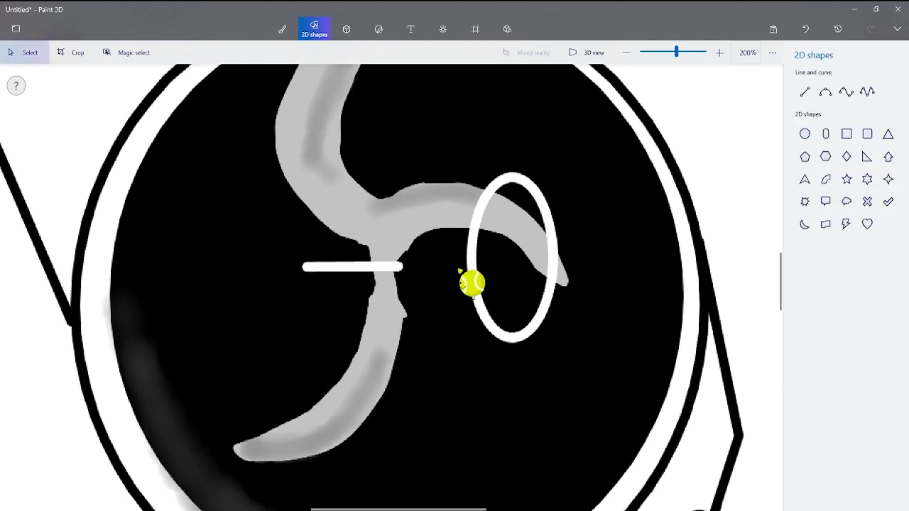
- Fill all sections inside the tall oval with white and paint over the leftover seams with the 5 px white Marker
scroll(471, 282, "up", 2)
left_click(805, 92)
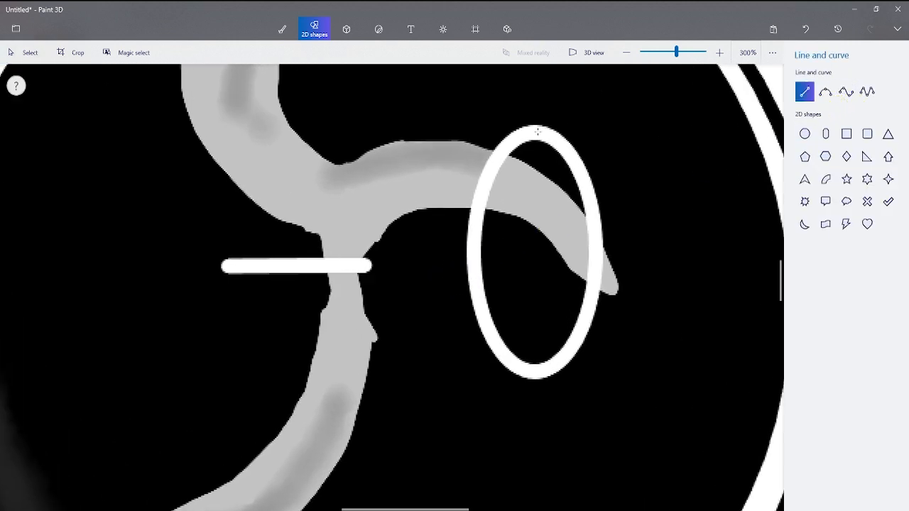
left_click(282, 28)
left_click(508, 270)
left_click(551, 211)
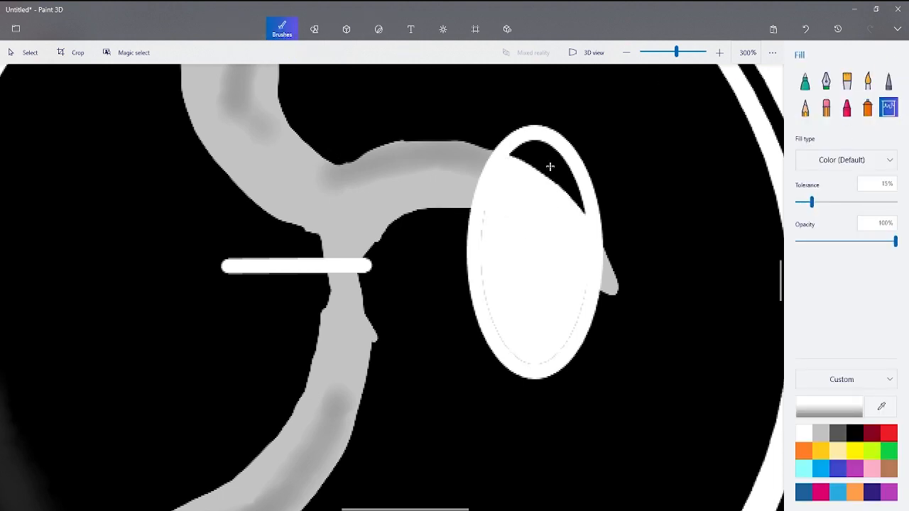
left_click(549, 167)
left_click(805, 80)
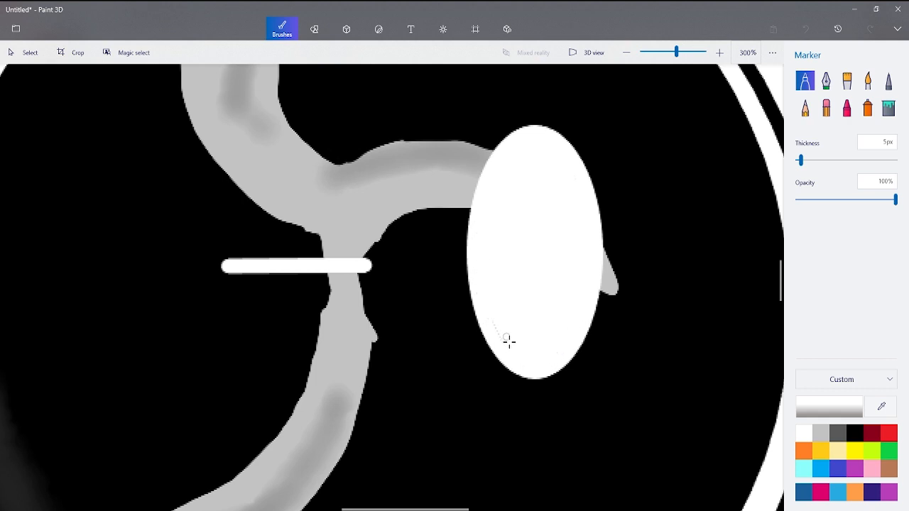
- Try a freehand white Marker stroke running diagonally up from the horizontal line's right end, and undo it
scroll(504, 345, "down", 3)
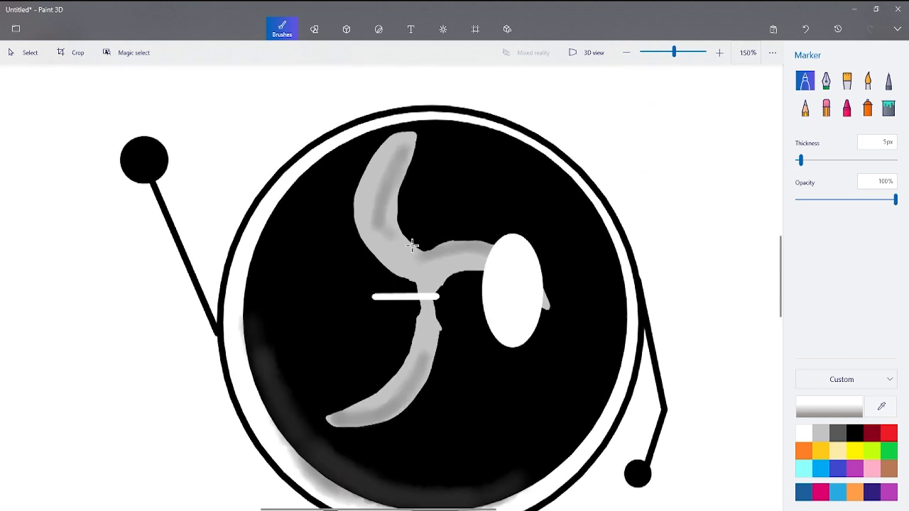
scroll(483, 353, "up", 4)
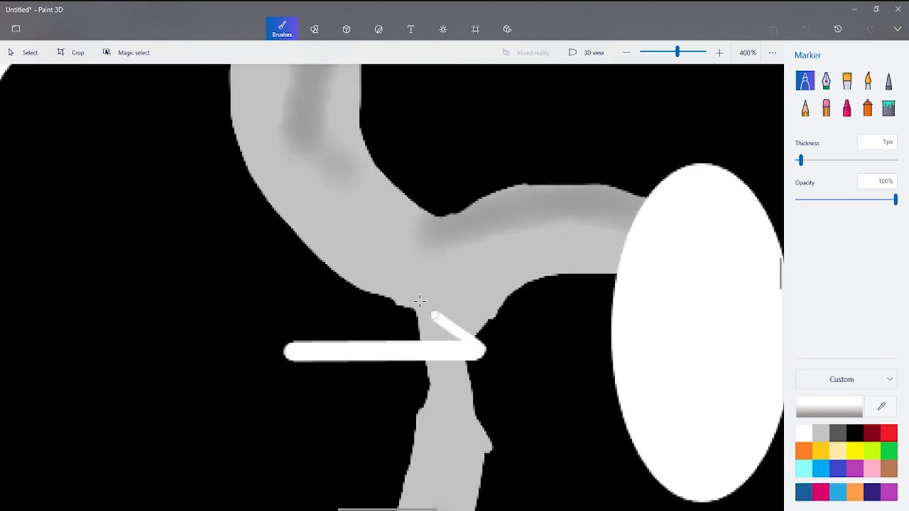
left_click_drag(419, 301, 332, 219)
left_click(805, 28)
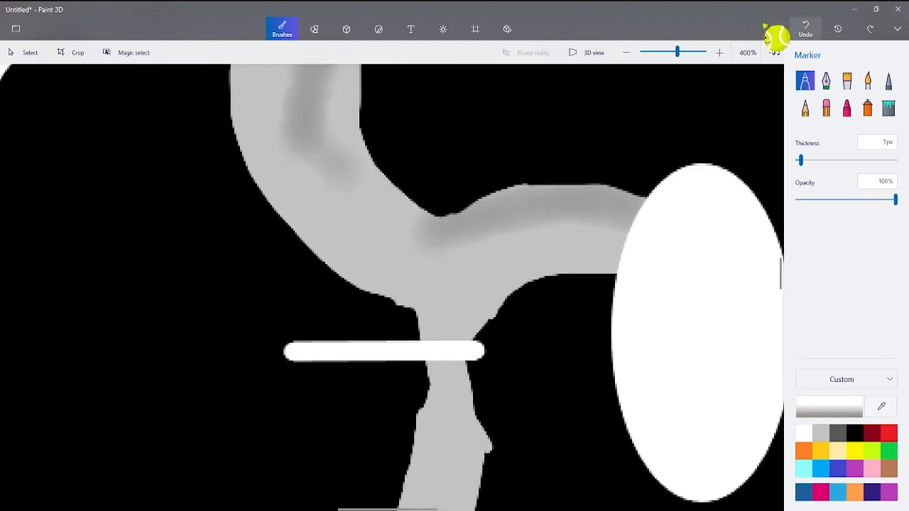
- Draw two 10 px white straight lines, one slanting from above and one from below, meeting at the horizontal line's right end
left_click(314, 28)
left_click_drag(360, 239, 477, 343)
left_click(572, 329)
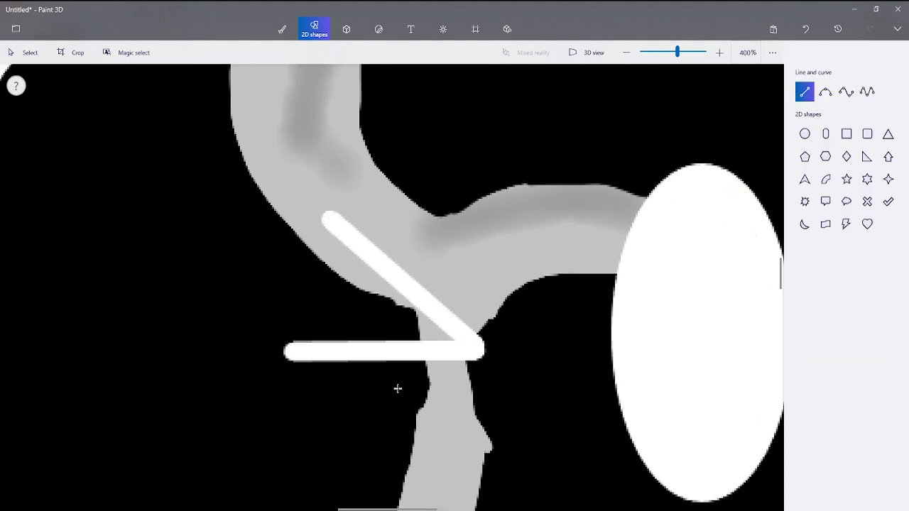
mouse_move(308, 444)
left_mouse_down()
mouse_move(462, 366)
mouse_move(473, 351)
left_mouse_up()
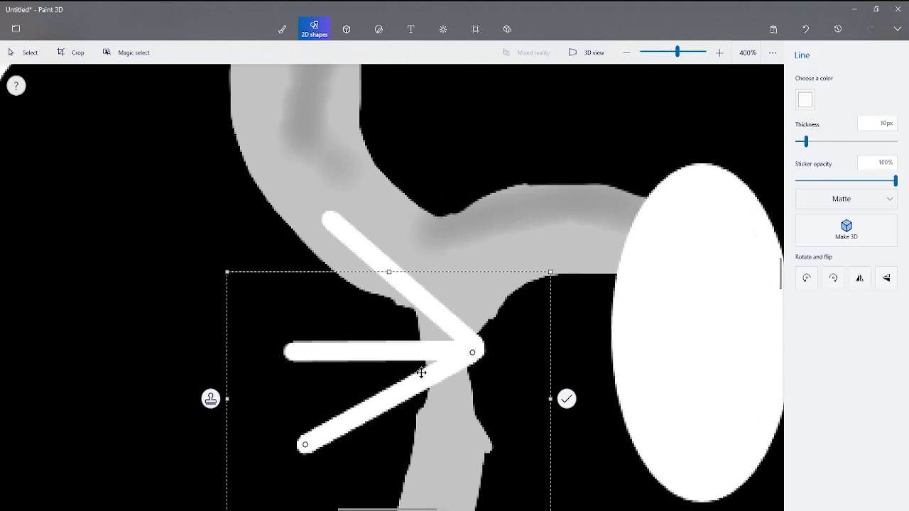
left_click(606, 333)
scroll(606, 334, "down", 1)
scroll(671, 375, "down", 6)
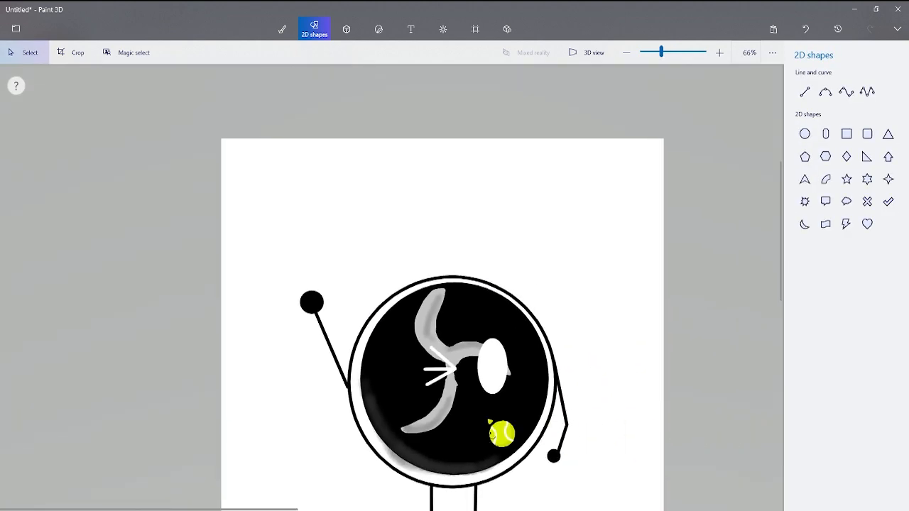
scroll(499, 432, "up", 1)
scroll(453, 396, "up", 5)
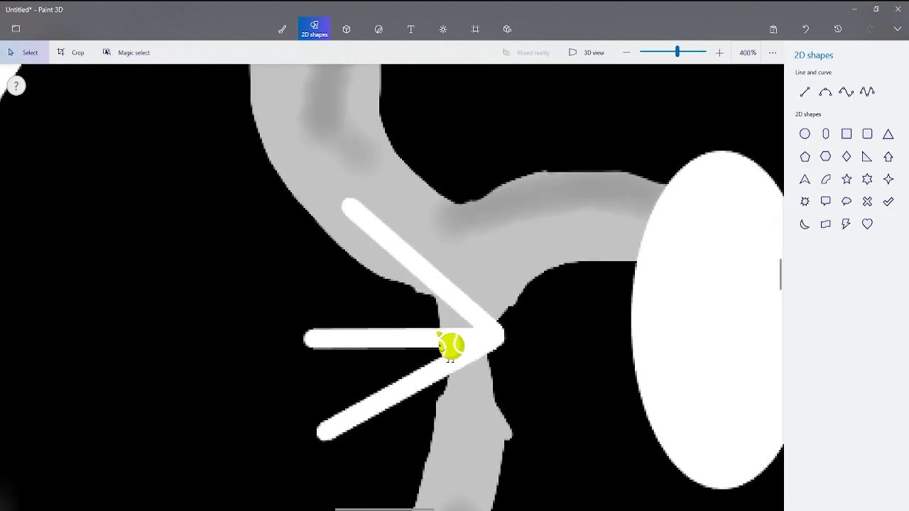
scroll(460, 358, "down", 2)
scroll(470, 356, "up", 1)
scroll(651, 353, "down", 4)
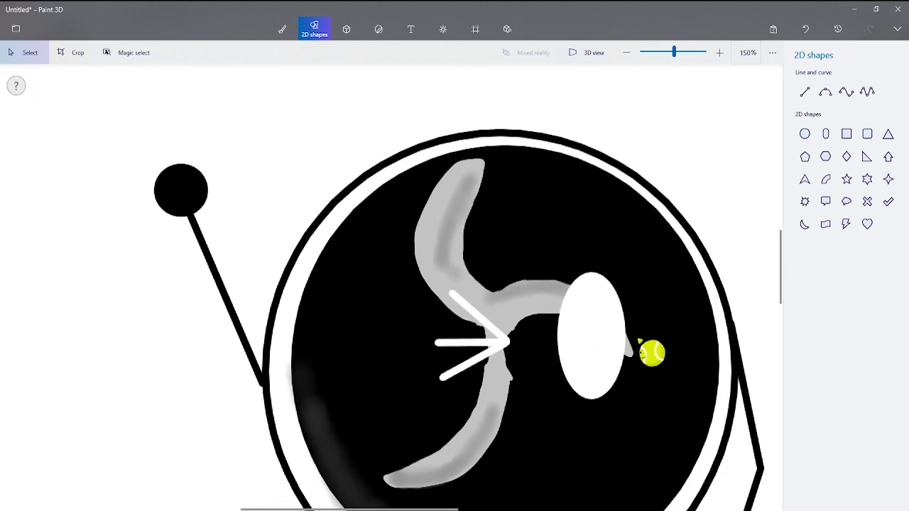
- Undo the two slanted white lines that meet at the horizontal line's right end
scroll(590, 345, "up", 3)
left_click(806, 31)
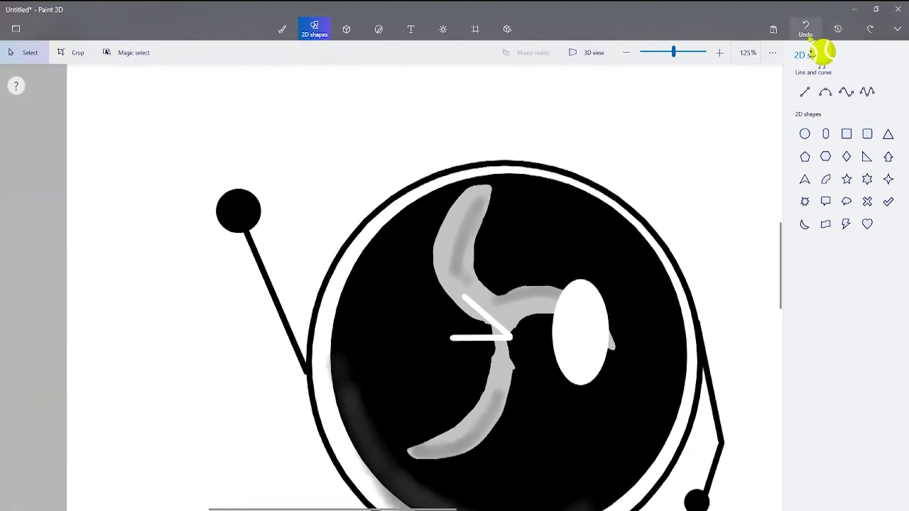
- Place a short 10 px straight line over the grey area where the blades meet and colour it light grey
left_click(807, 94)
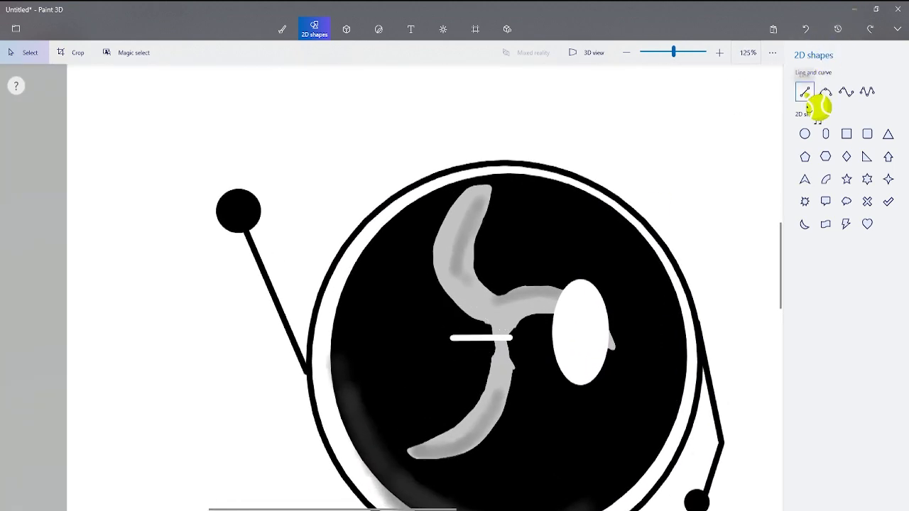
scroll(497, 334, "up", 5)
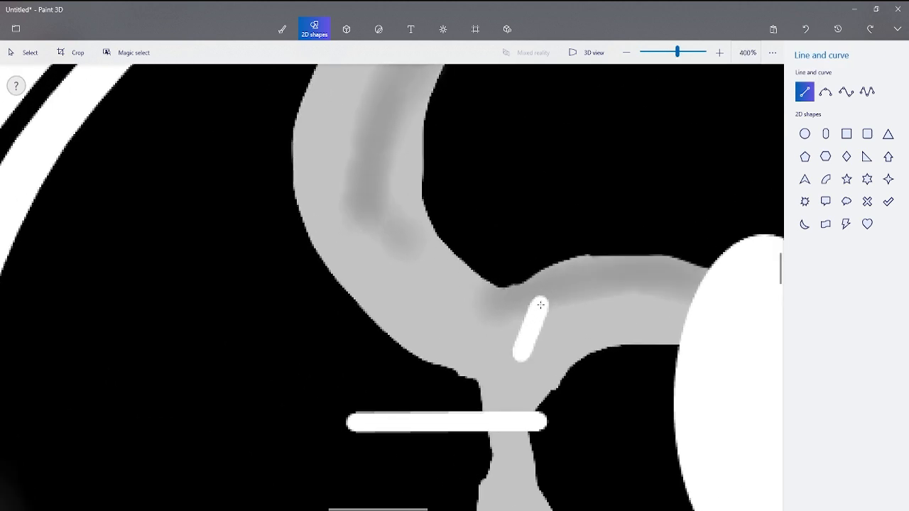
left_click_drag(520, 353, 541, 305)
left_click(804, 101)
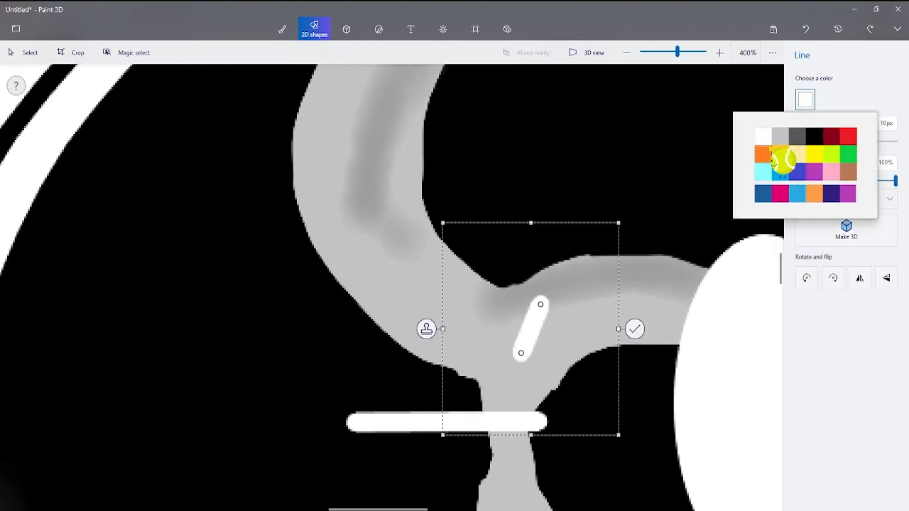
left_click(780, 136)
left_click_drag(527, 323, 550, 367)
left_click(693, 285)
- Draw a nearly horizontal 10 px light grey straight line below the tall oval, to the right of the lower blade
scroll(696, 283, "down", 3)
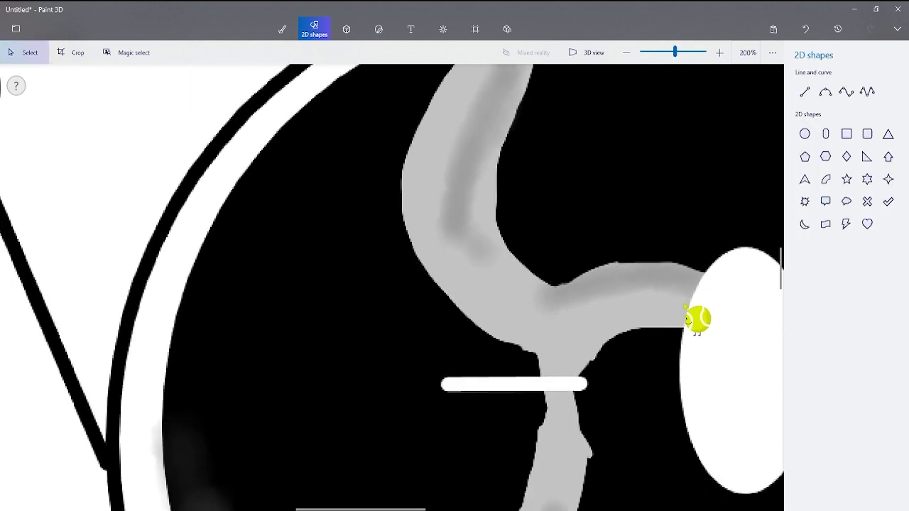
scroll(680, 307, "down", 2)
scroll(554, 324, "up", 1)
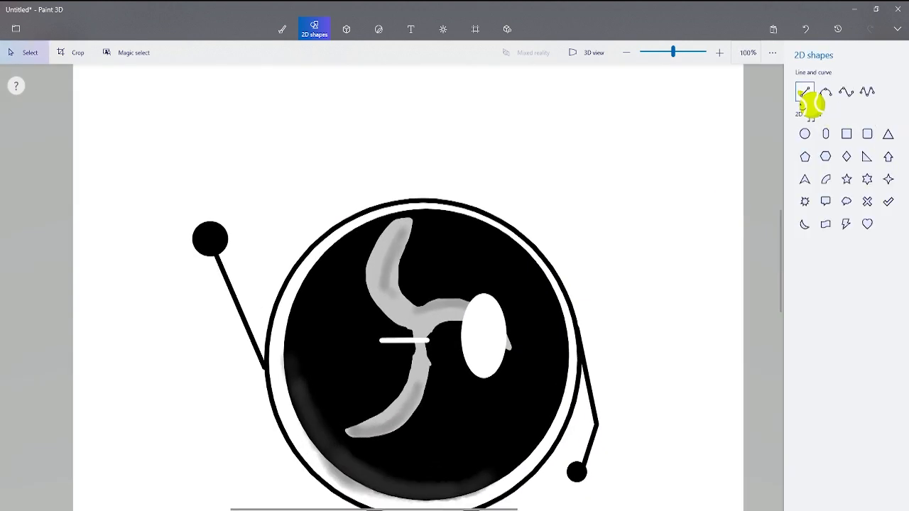
scroll(462, 406, "down", 1)
scroll(426, 433, "up", 4)
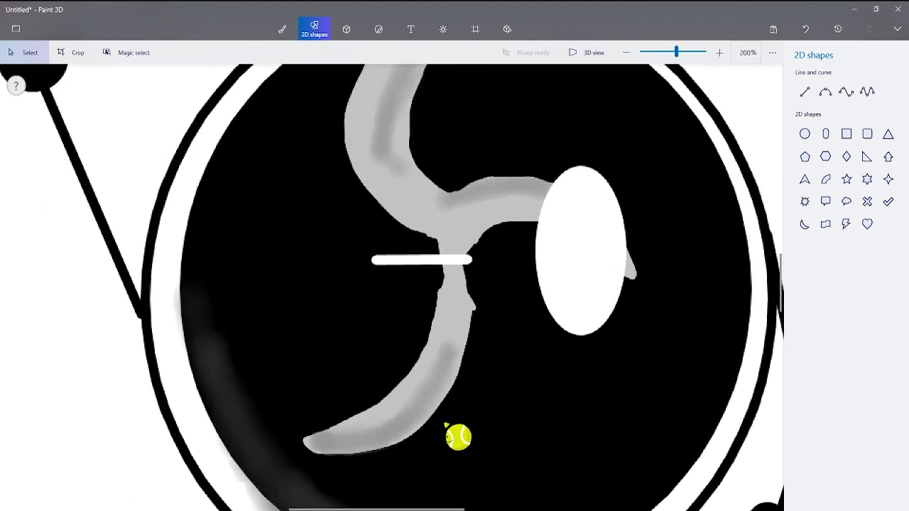
scroll(449, 428, "up", 1)
left_click(807, 93)
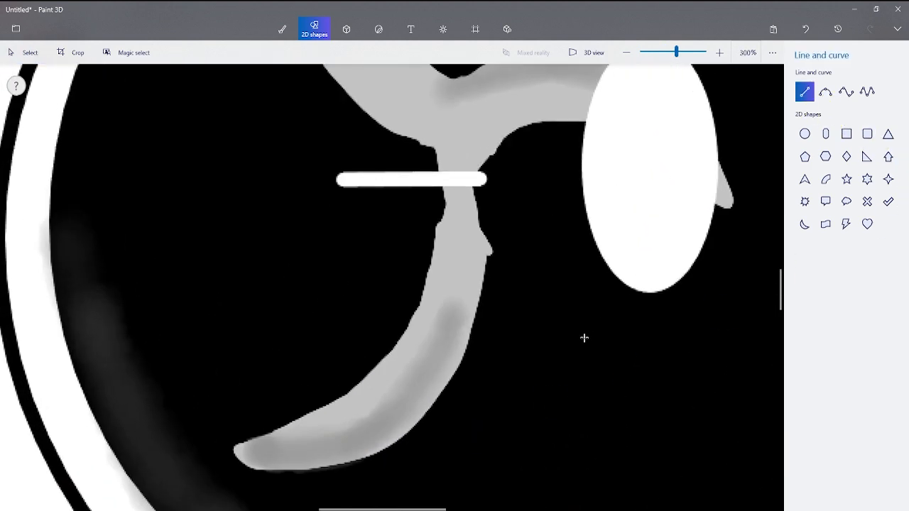
left_click_drag(447, 356, 667, 351)
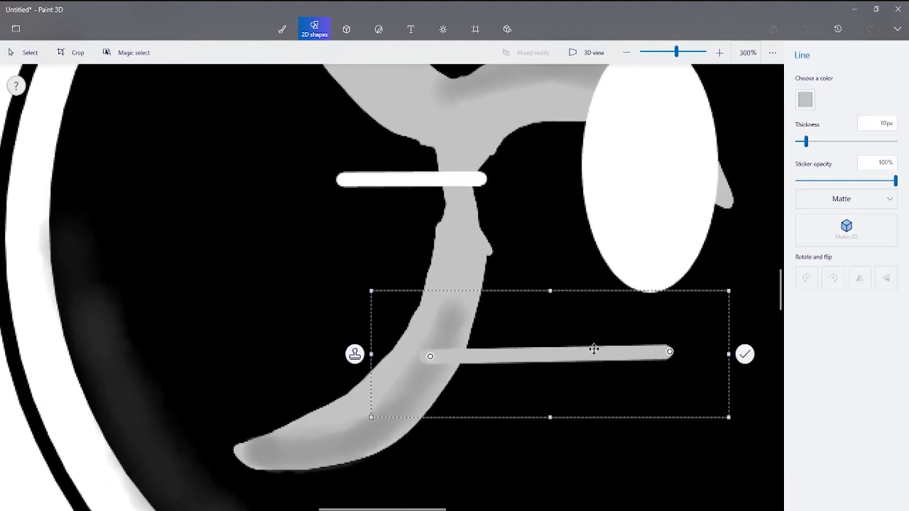
left_click_drag(595, 348, 675, 346)
left_click(475, 431)
- Try a 10 px light grey 3-point curve sagging below the grey line as a mouth, and undo both curve and line
left_click(825, 91)
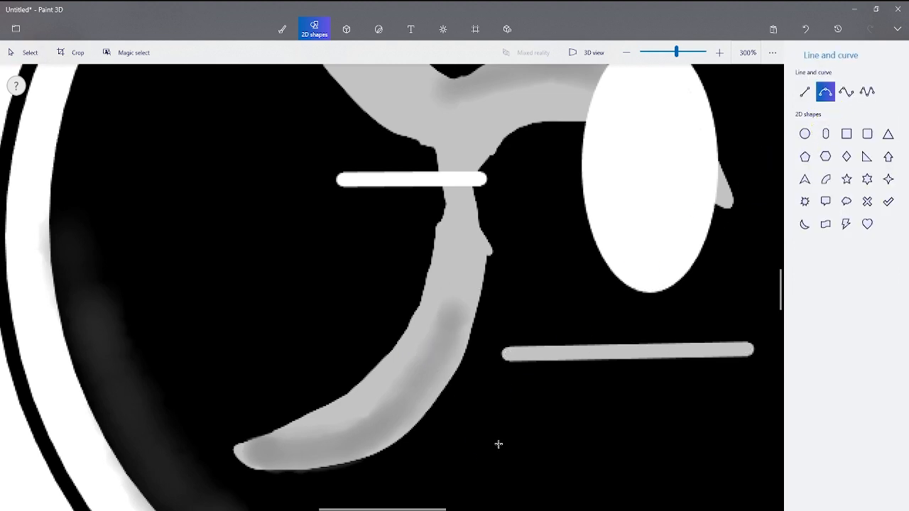
mouse_move(506, 348)
left_mouse_down()
mouse_move(724, 321)
mouse_move(746, 348)
left_mouse_up()
left_click_drag(629, 316, 632, 422)
left_click(471, 299)
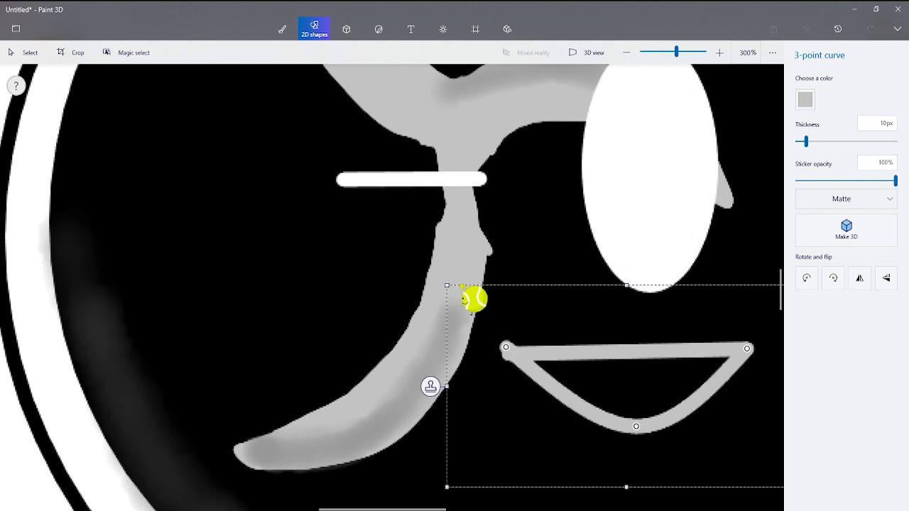
scroll(500, 306, "down", 3)
left_click(805, 29)
left_click(805, 29)
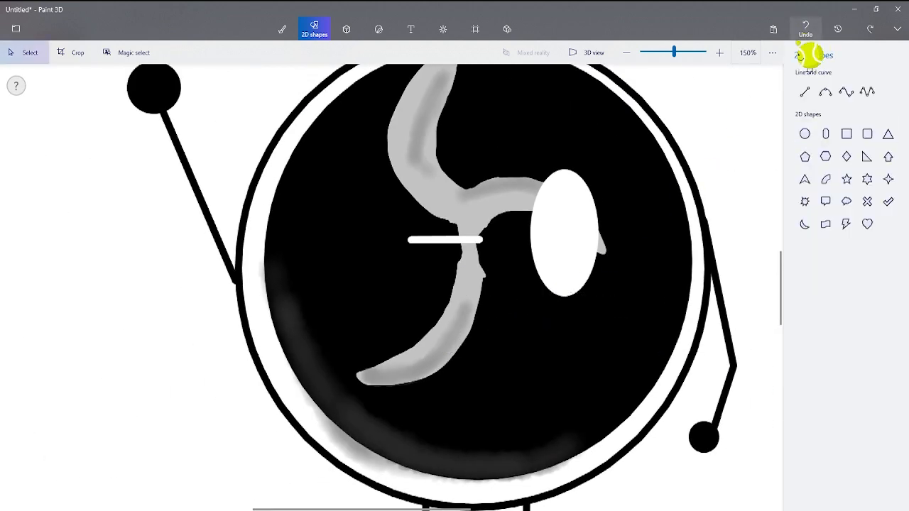
- Draw a smiling mouth outline freehand below the tall oval with the 5 px white Marker, a slanted upper line running into a rounded lower curve
scroll(446, 376, "up", 3)
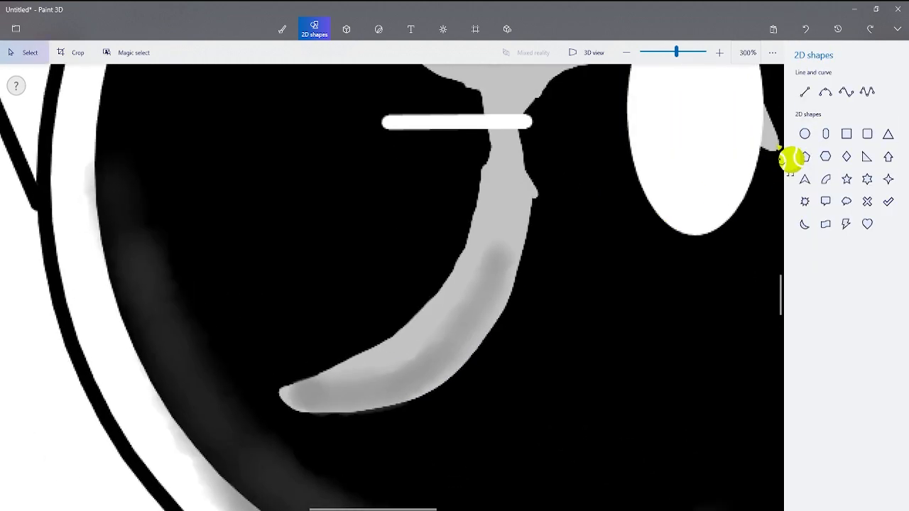
left_click(282, 28)
scroll(686, 274, "down", 3)
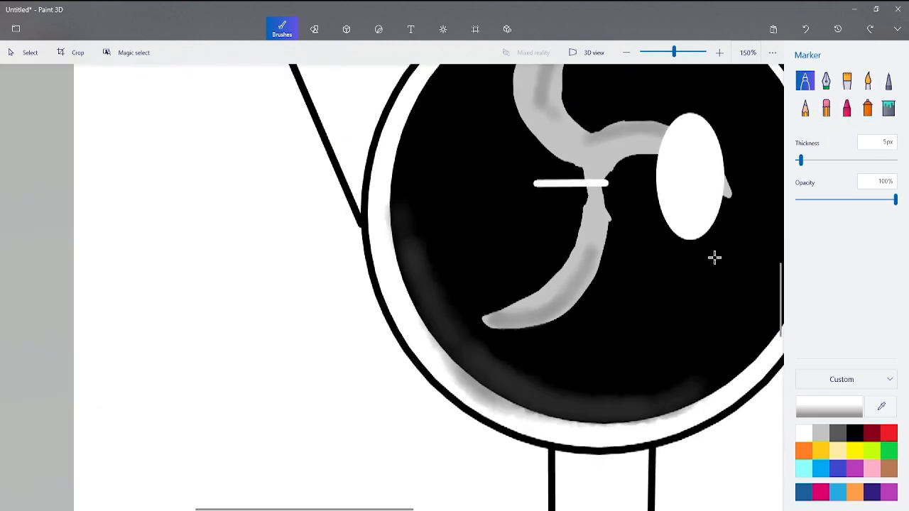
scroll(714, 255, "up", 3)
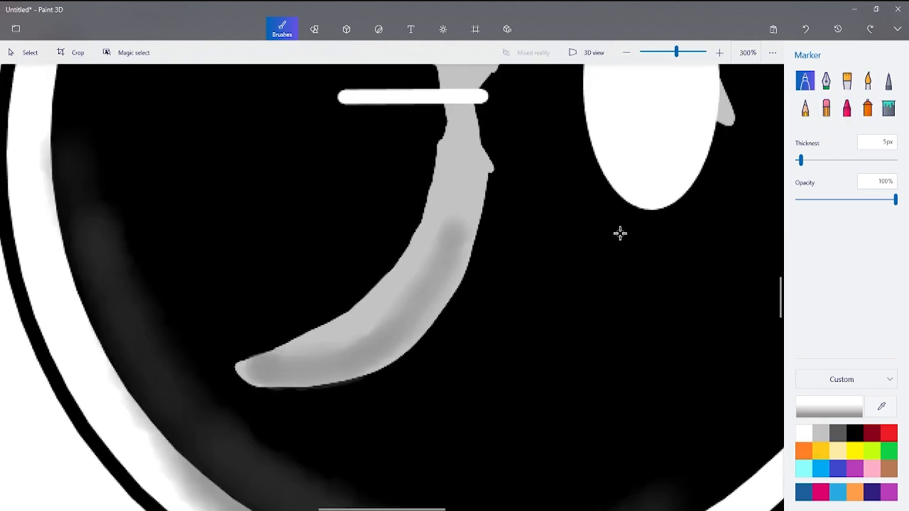
left_click_drag(620, 233, 437, 264)
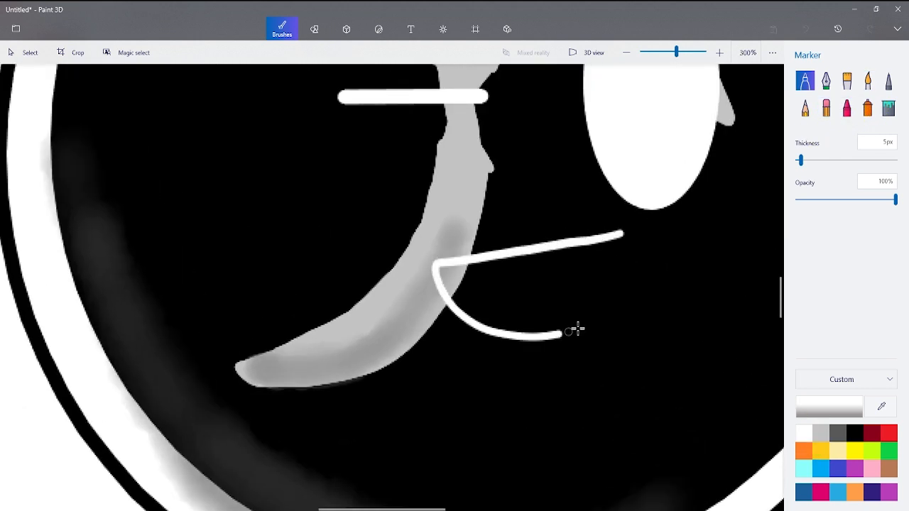
scroll(628, 376, "down", 3)
scroll(653, 329, "up", 3)
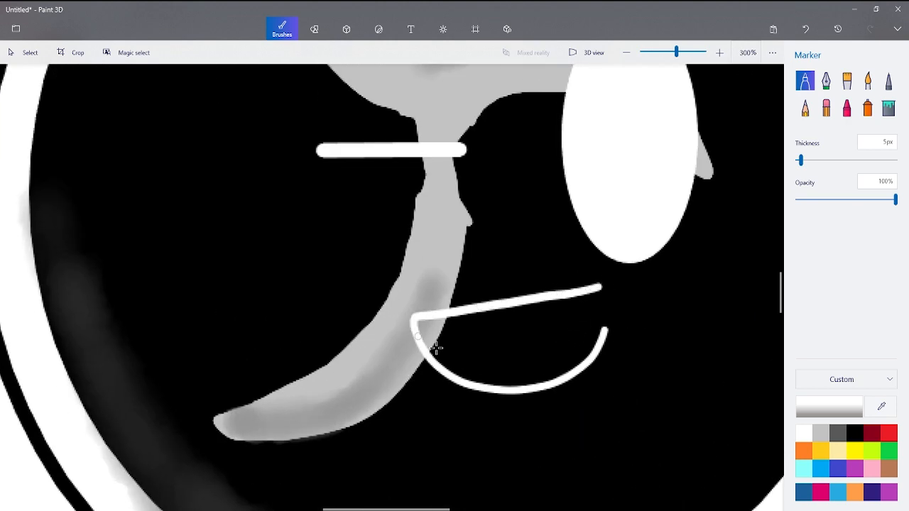
scroll(597, 319, "down", 4)
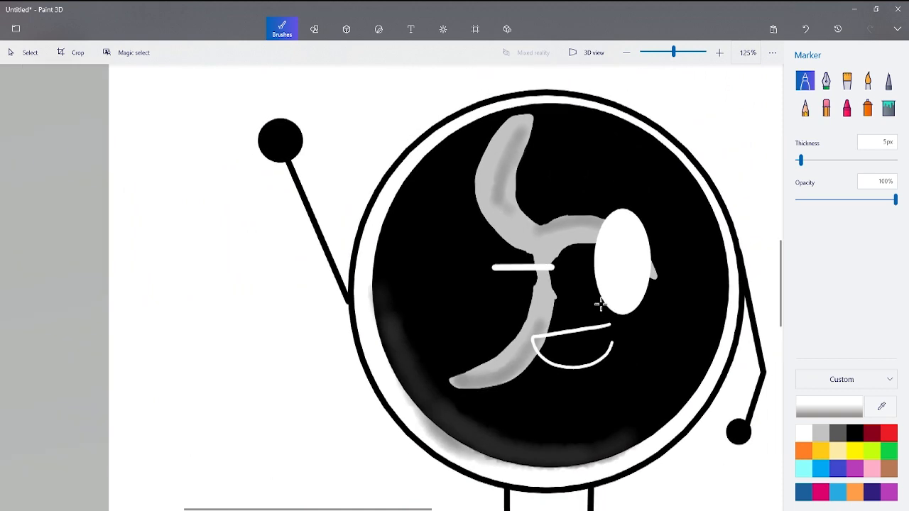
- Try a freehand white eyebrow slanting down to the right above the horizontal line, and undo it
scroll(601, 304, "up", 4)
scroll(486, 219, "up", 1)
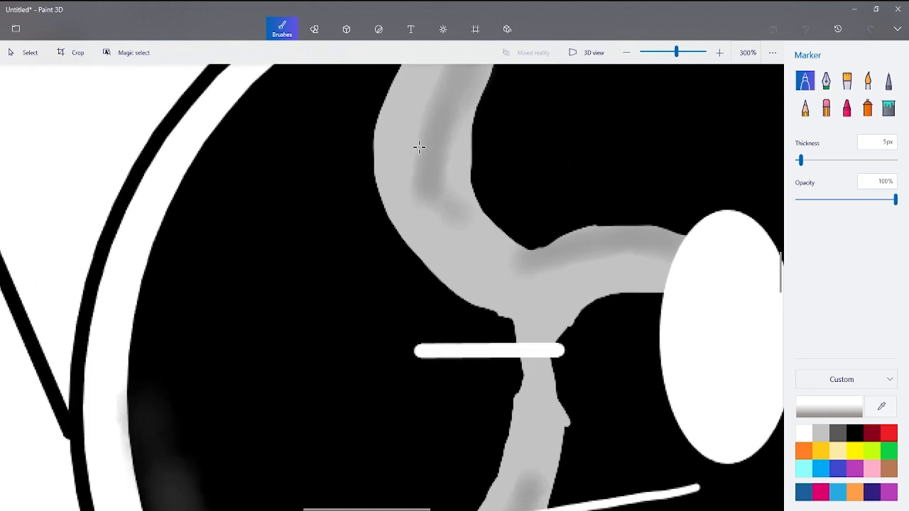
scroll(615, 390, "down", 4)
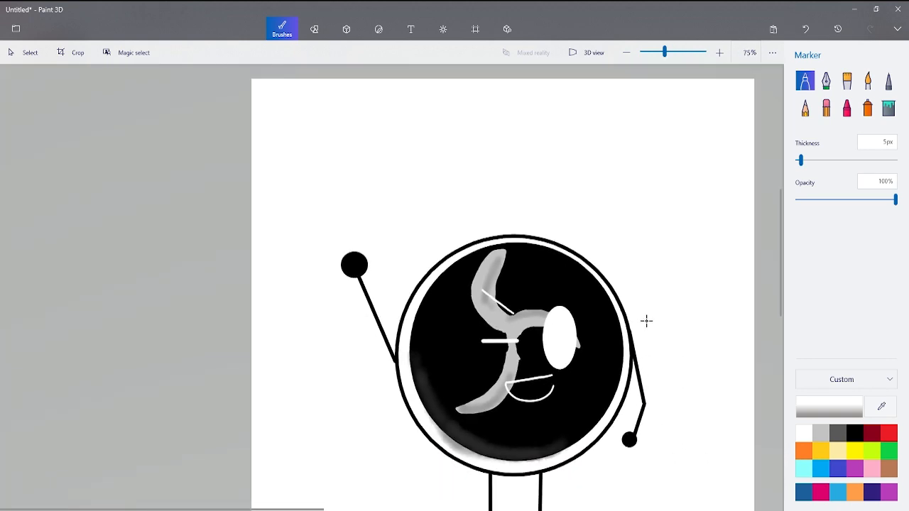
scroll(646, 319, "up", 3)
left_click(805, 28)
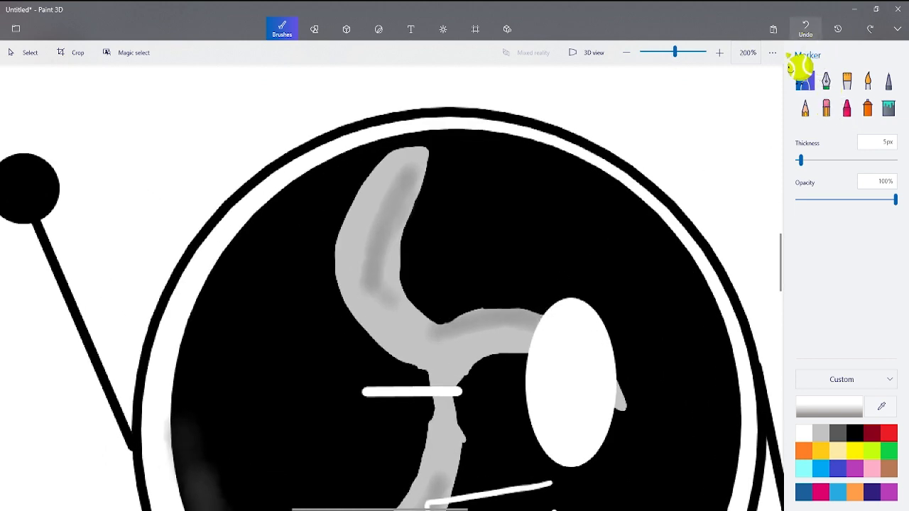
- Draw a straight white eyebrow rising diagonally to the right above the tall oval with the 5 px Marker
left_click_drag(519, 308, 616, 223)
scroll(624, 308, "down", 3)
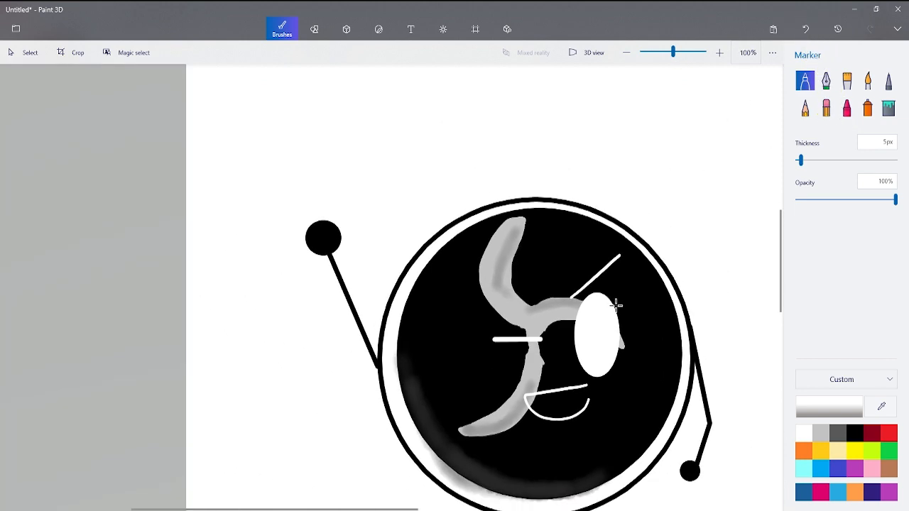
scroll(614, 304, "up", 4)
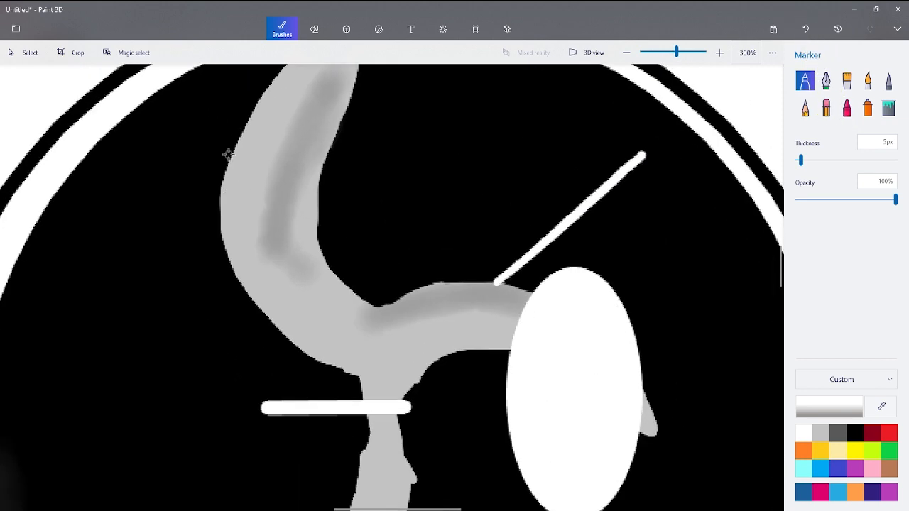
- Try a second freehand white eyebrow across the upper blade, sloping down toward the middle of the face, and undo it
left_click_drag(227, 155, 379, 290)
scroll(667, 171, "down", 3)
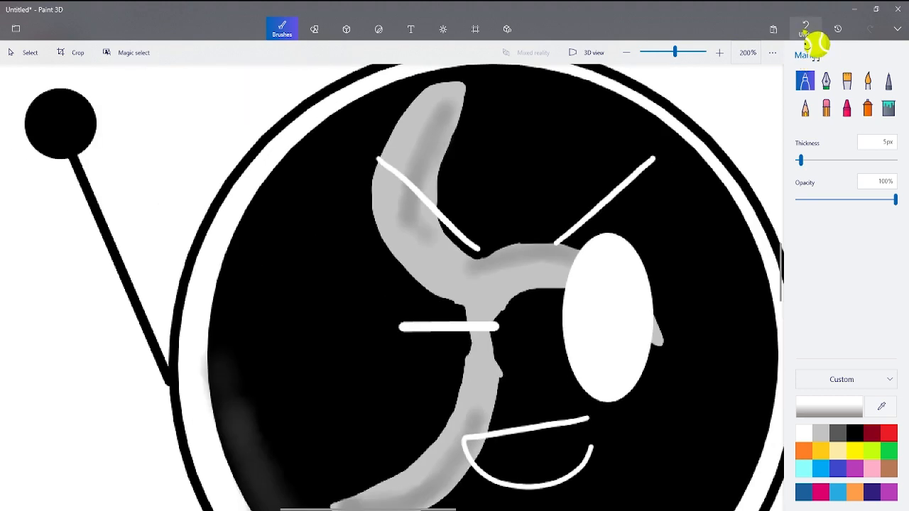
left_click(805, 29)
- Fill the strip of ground below the horizontal black line with green
scroll(654, 339, "down", 10)
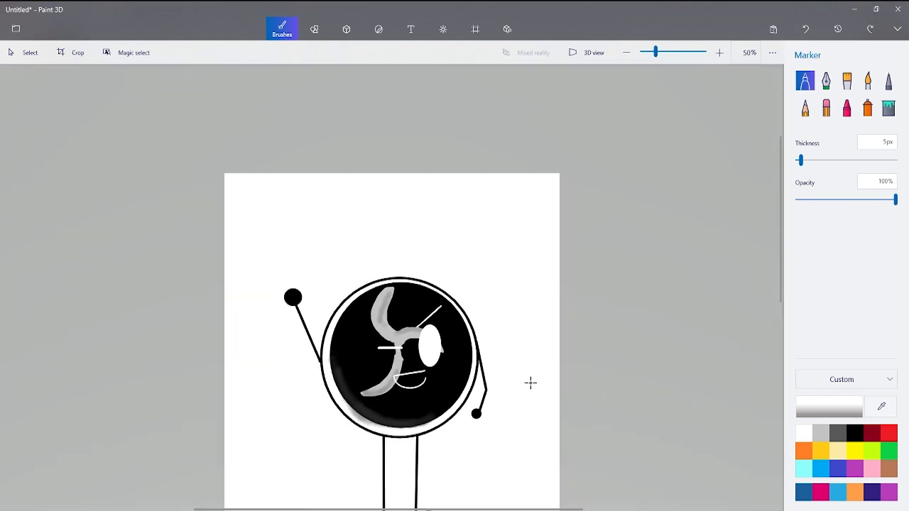
scroll(423, 355, "up", 7)
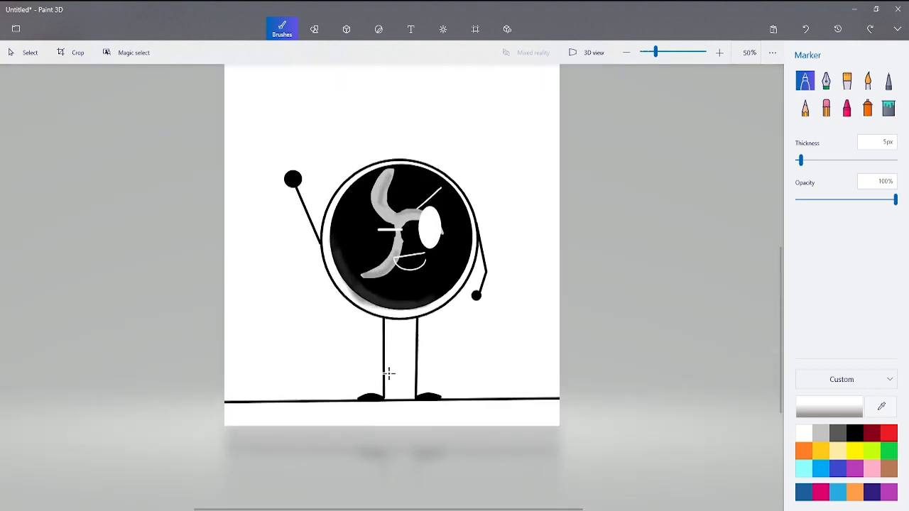
scroll(396, 458, "up", 3)
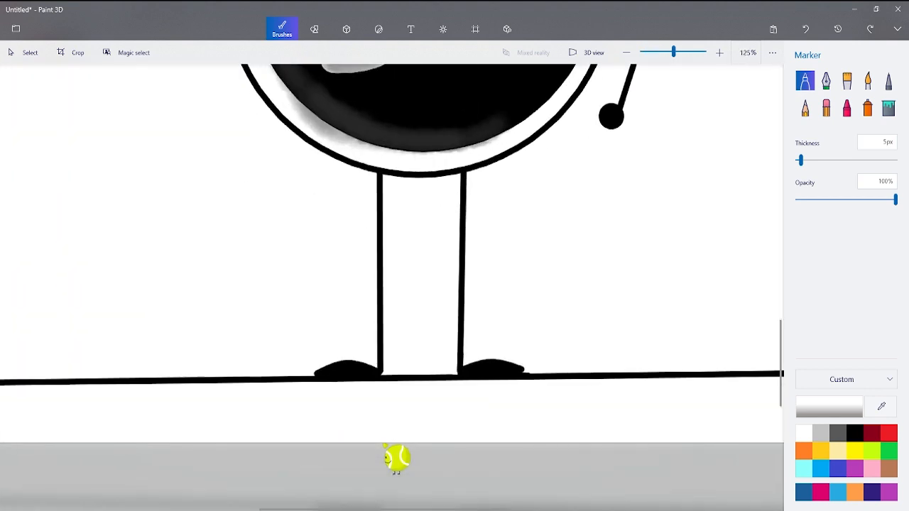
scroll(396, 459, "down", 3)
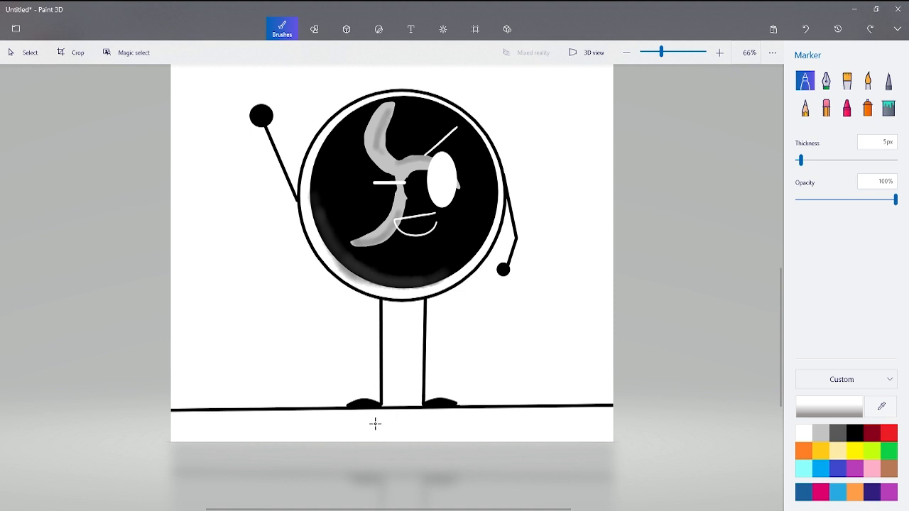
scroll(390, 457, "up", 3)
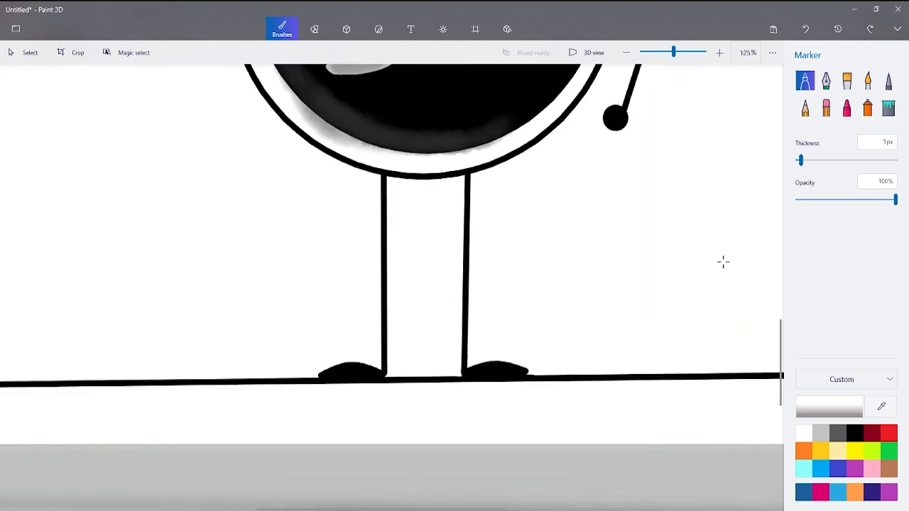
left_click(891, 108)
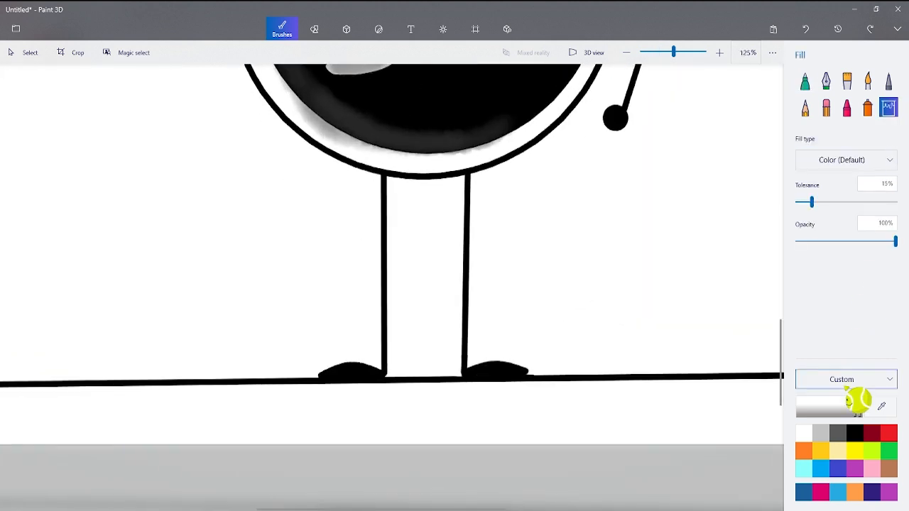
left_click(889, 451)
left_click(715, 422)
scroll(637, 416, "up", 1)
- Draw small arched lime grass marks scattered across the green ground with the 5 px Marker
left_click(805, 82)
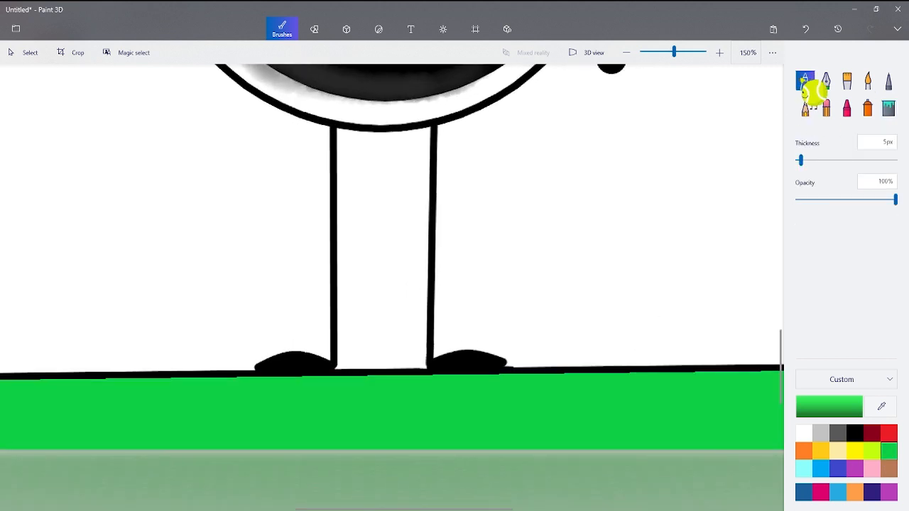
left_click(872, 451)
left_click_drag(650, 395, 686, 392)
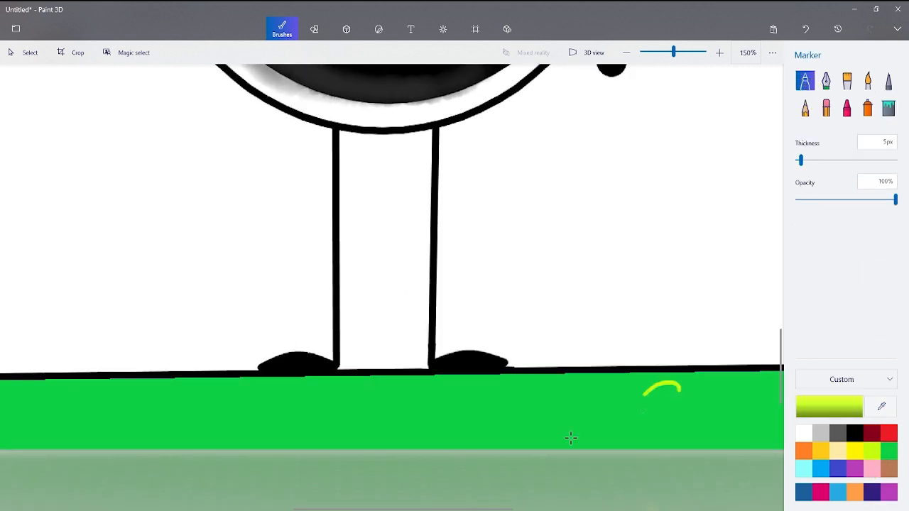
scroll(571, 436, "down", 2)
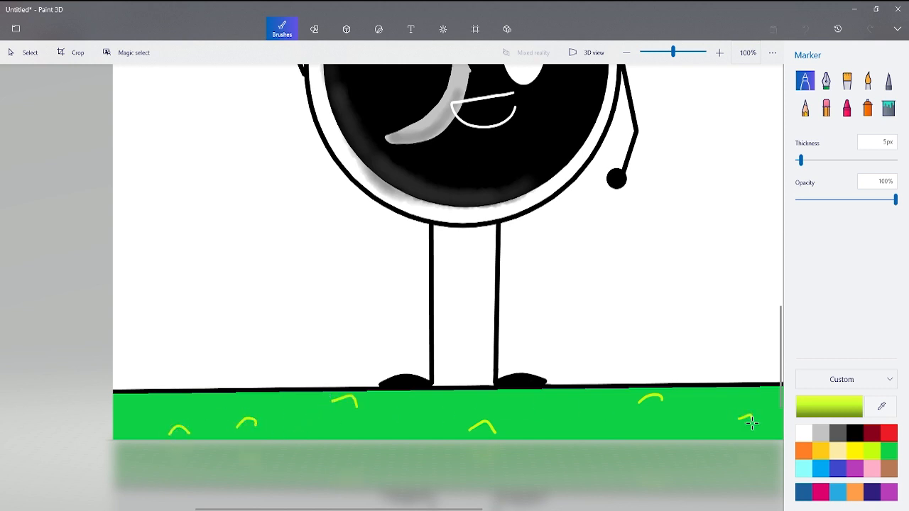
scroll(738, 440, "down", 3)
scroll(525, 431, "up", 1)
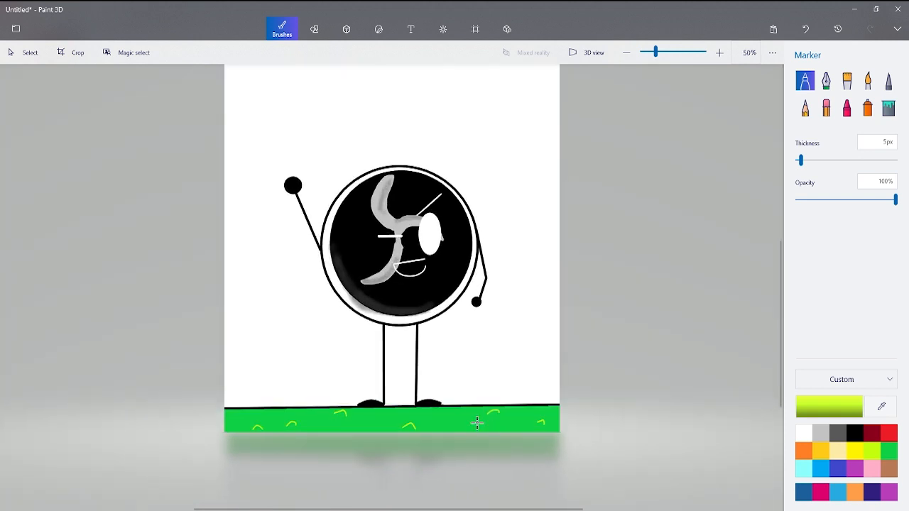
scroll(486, 393, "down", 1)
scroll(414, 228, "up", 2)
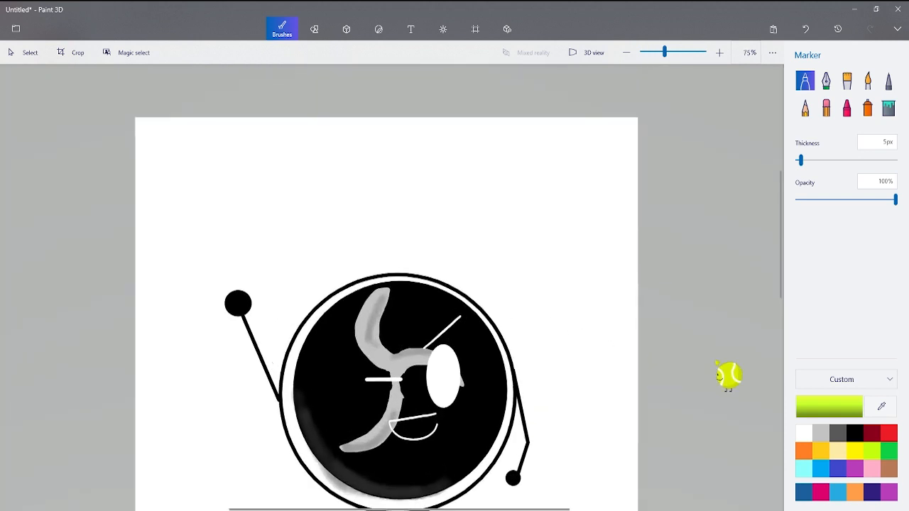
- Try handwriting "OBS" in black with the 5 px Marker in the white space beside the legs, and undo the strokes
left_click(855, 433)
scroll(626, 383, "down", 2)
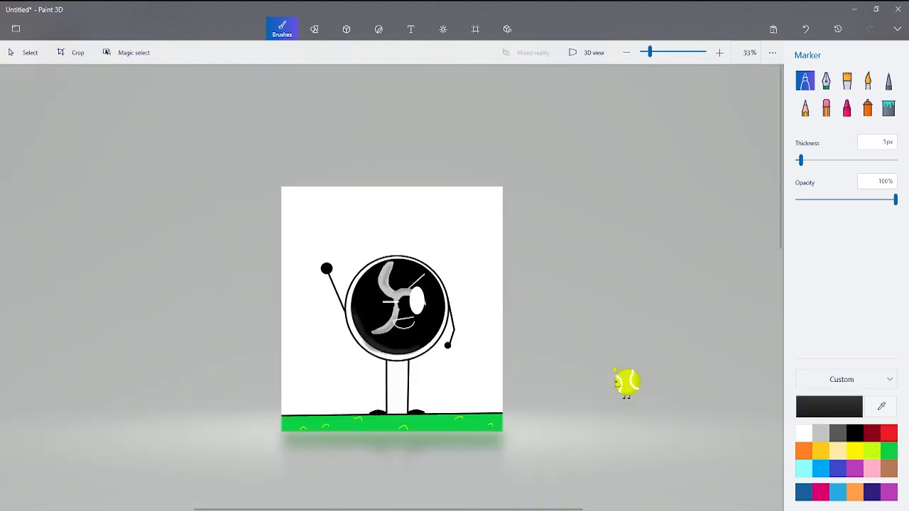
scroll(626, 383, "up", 2)
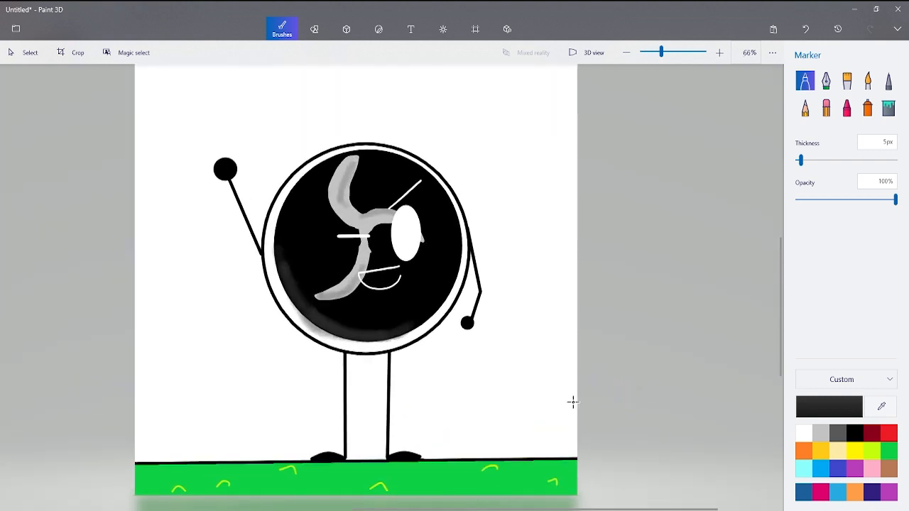
scroll(508, 390, "up", 5)
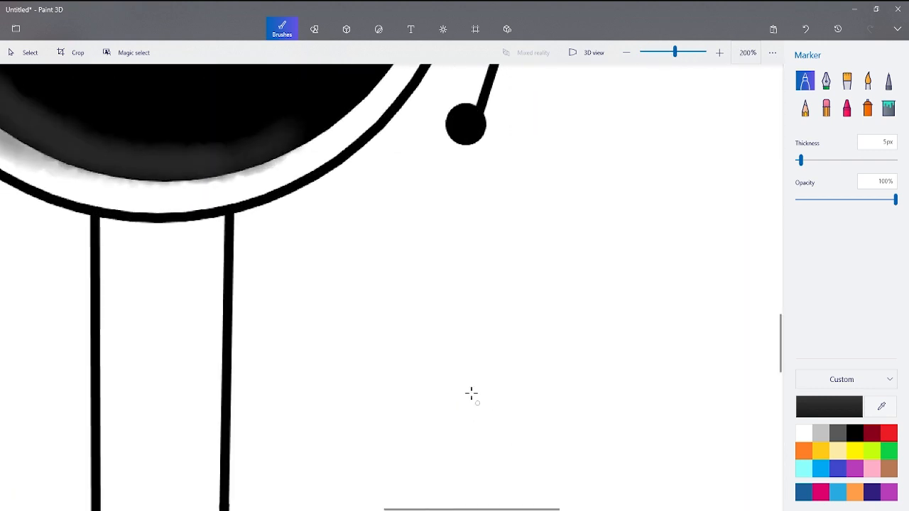
mouse_move(379, 101)
left_mouse_down()
mouse_move(348, 184)
mouse_move(353, 314)
mouse_move(389, 353)
mouse_move(424, 345)
mouse_move(409, 137)
left_mouse_up()
mouse_move(462, 100)
left_mouse_down()
mouse_move(587, 297)
mouse_move(587, 125)
mouse_move(465, 117)
left_mouse_up()
left_click_drag(755, 84, 703, 360)
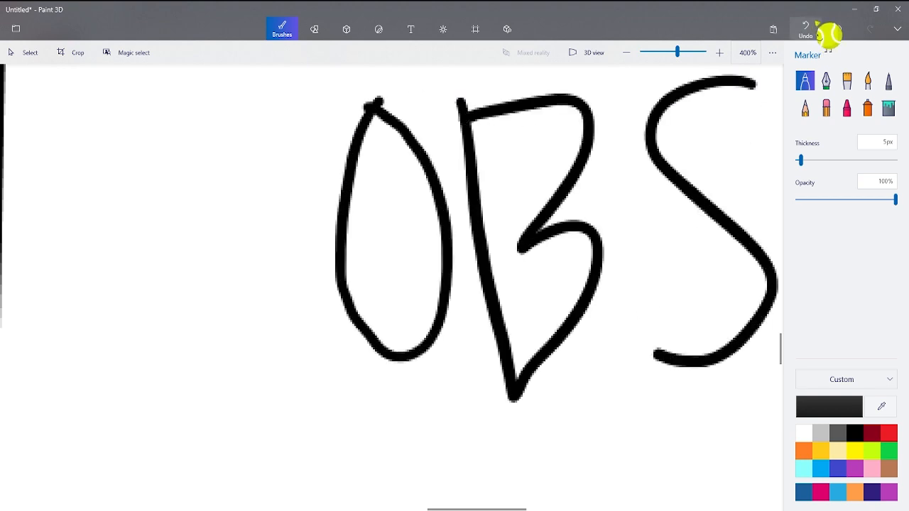
left_click(805, 29)
left_click(805, 28)
left_click(805, 28)
- Add the 2D text "Obs Studio!" in black Segoe UI size 48 on two lines beside the character's legs, above the grass
left_click(410, 29)
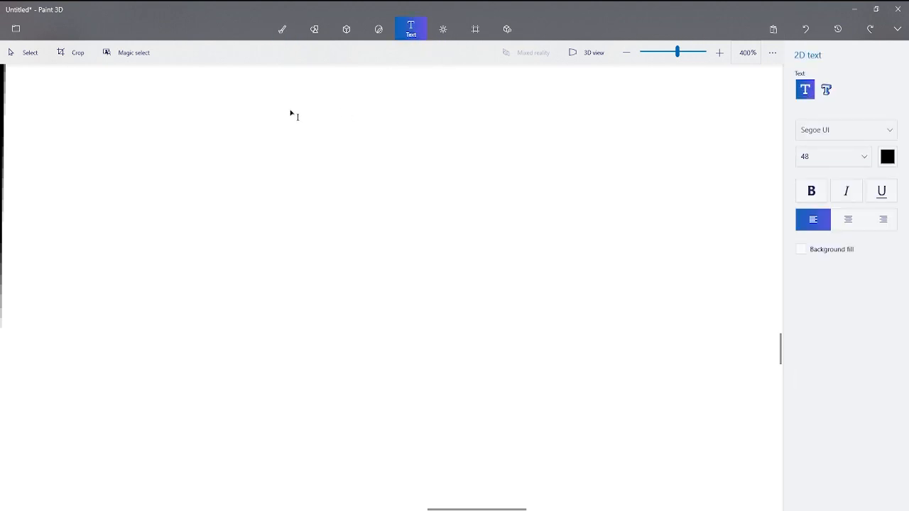
left_click_drag(759, 339, 757, 334)
type("b")
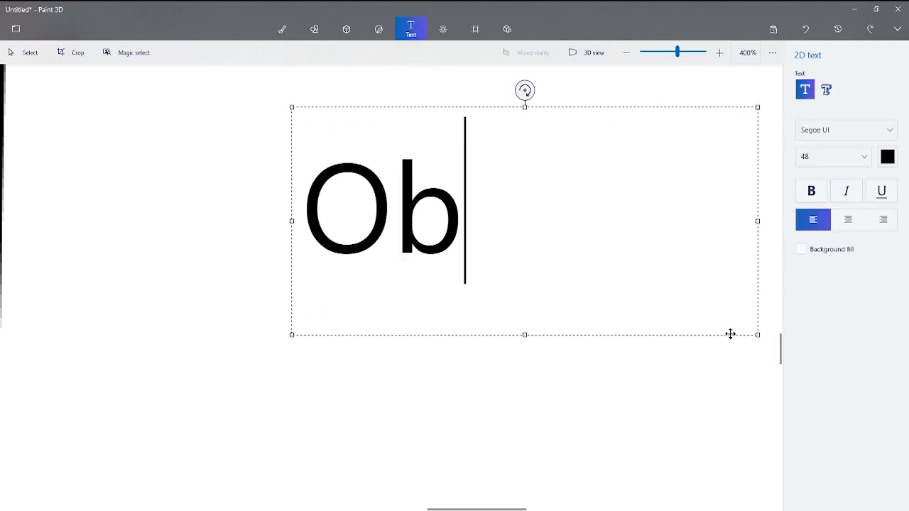
type("s Studio!")
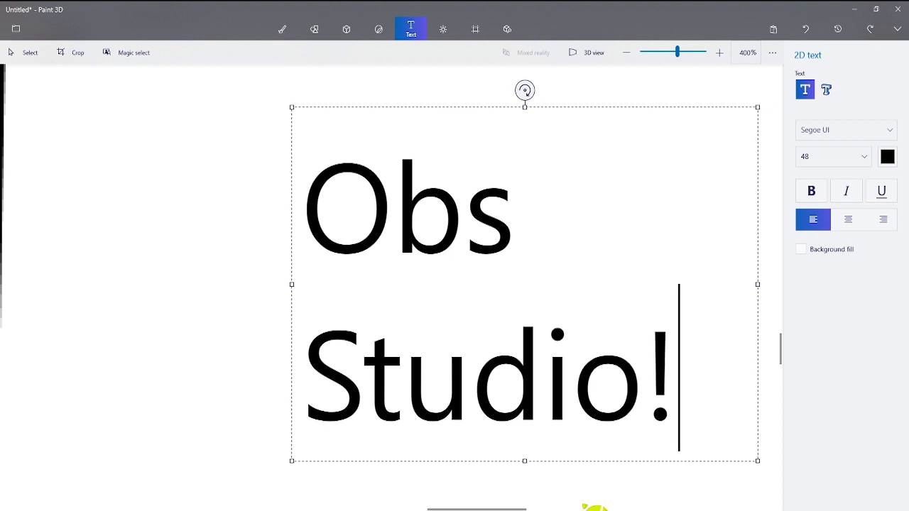
key("Escape")
- Examine the whole drawing and its details, including the face, limbs, caption and grass, with the Marker brush active again
scroll(622, 268, "down", 10)
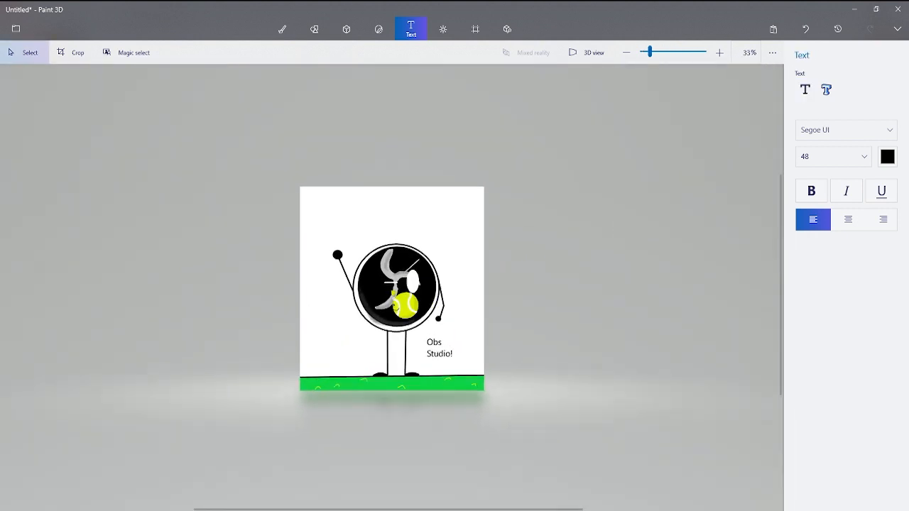
scroll(412, 340, "up", 5)
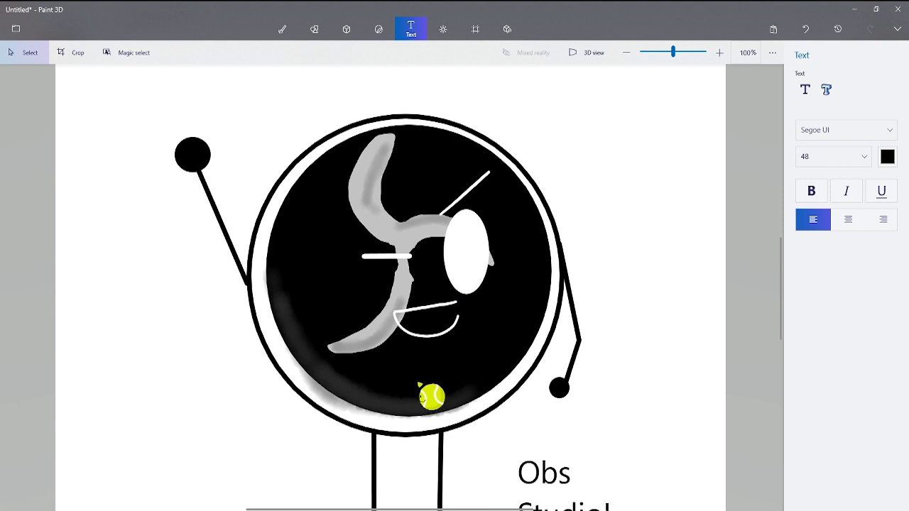
scroll(432, 398, "down", 3)
scroll(383, 412, "down", 1)
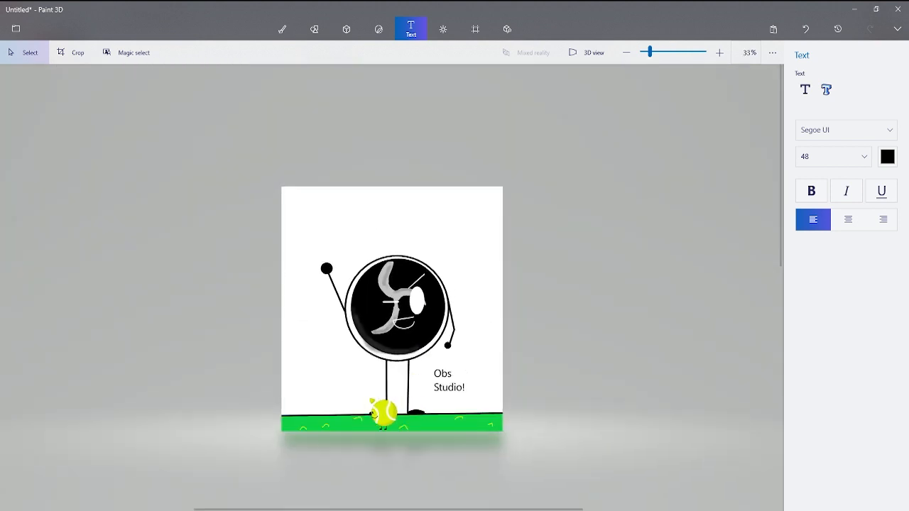
scroll(382, 412, "up", 2)
left_click(281, 35)
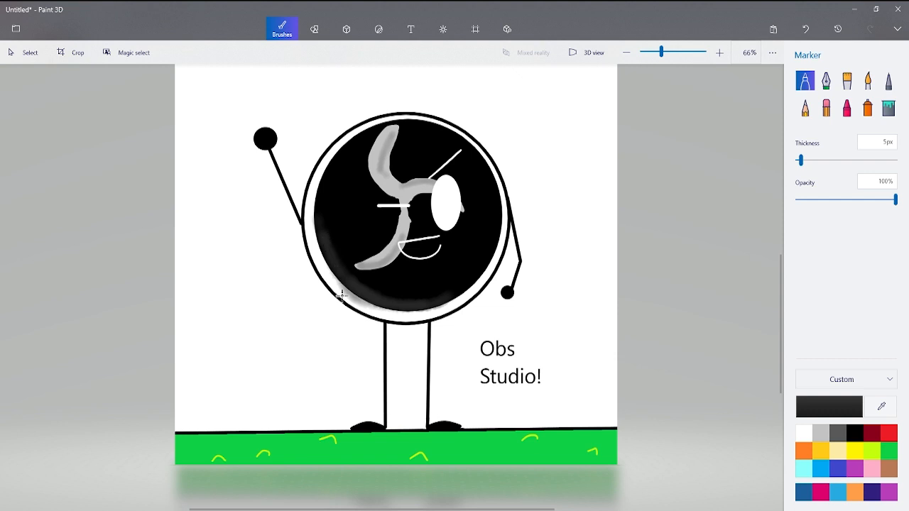
scroll(342, 295, "up", 1)
scroll(342, 296, "down", 2)
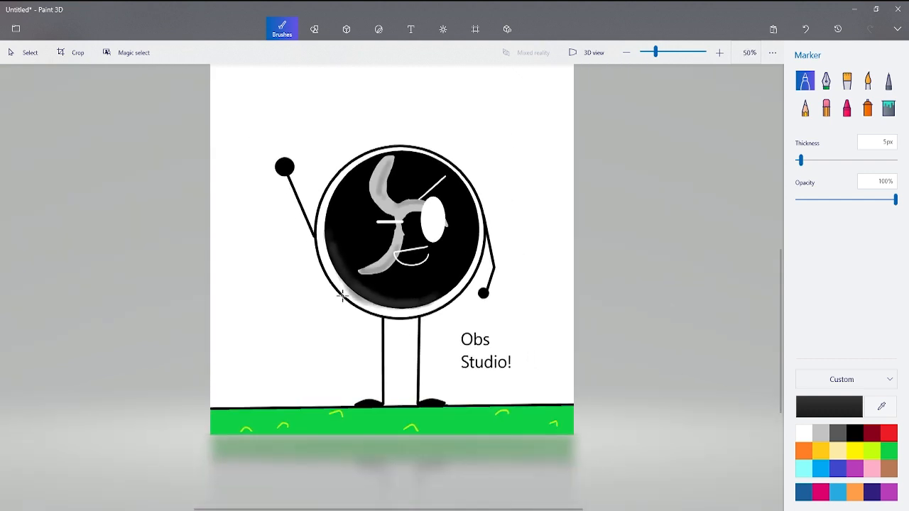
scroll(362, 199, "up", 1)
scroll(362, 198, "up", 1)
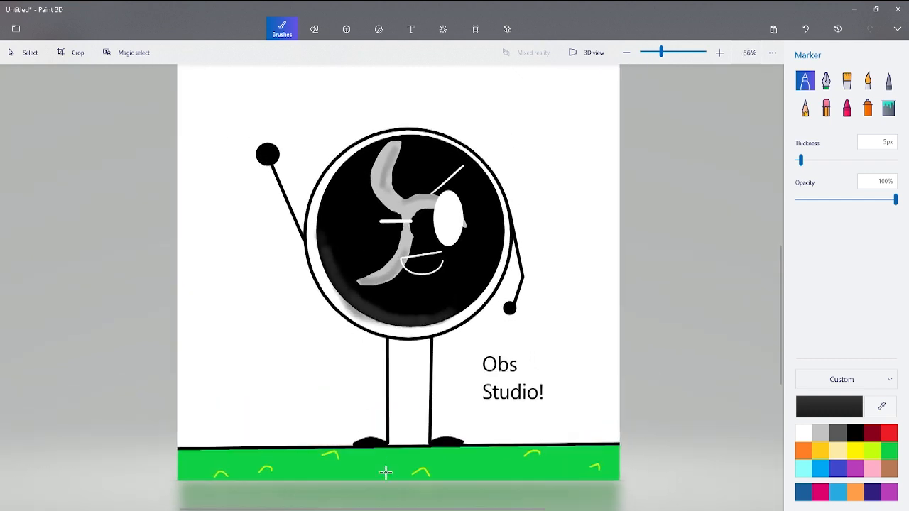
mouse_move(449, 509)
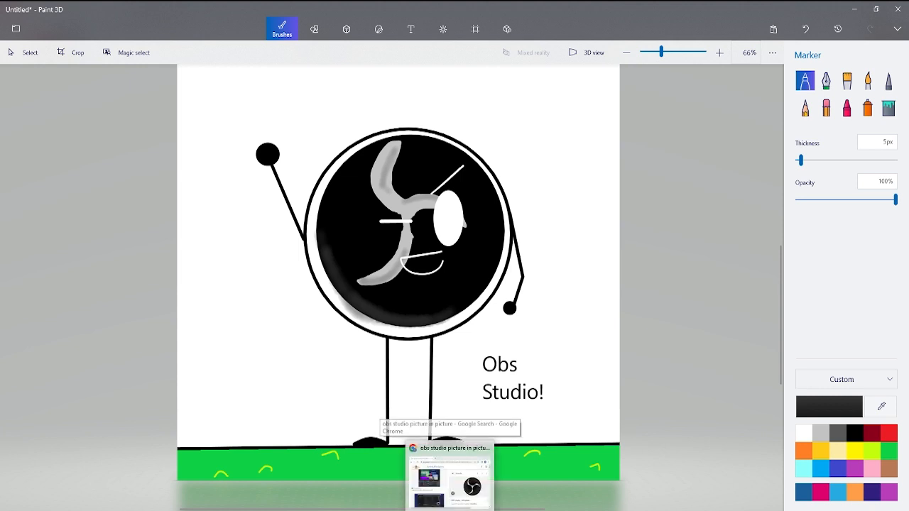